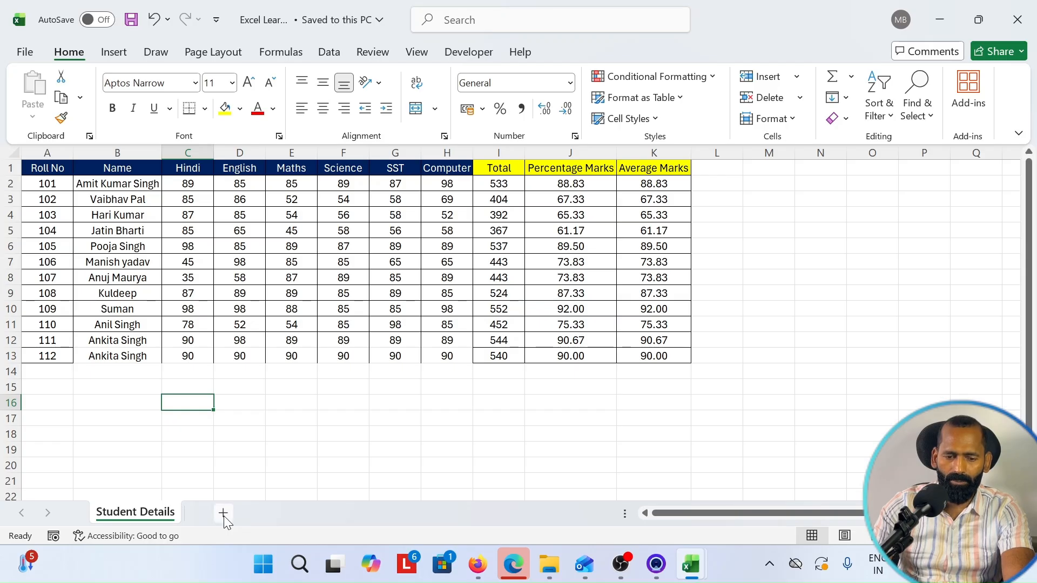
- Add a new worksheet after Student Details and name it Employee Details
click(223, 514)
double_click(224, 513)
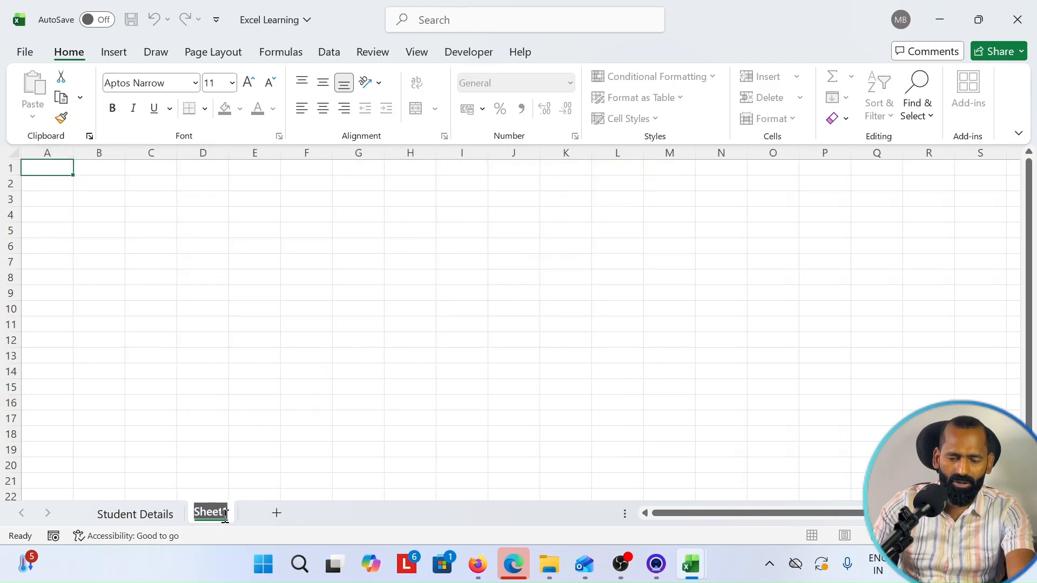
key(BackSpace)
text(Employe)
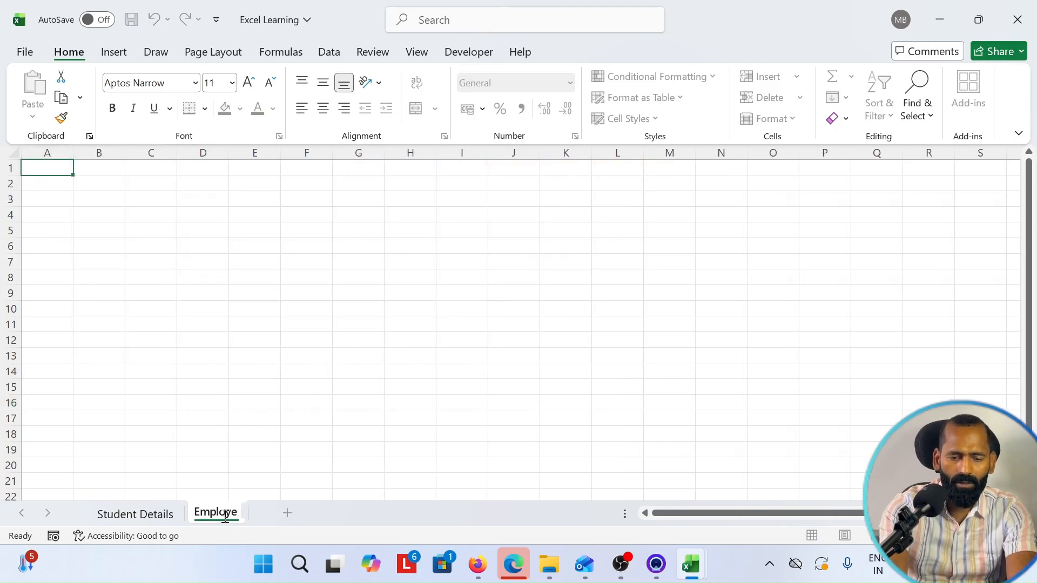
text(es Deatil)
key(BackSpace)
key(BackSpace)
key(BackSpace)
key(BackSpace)
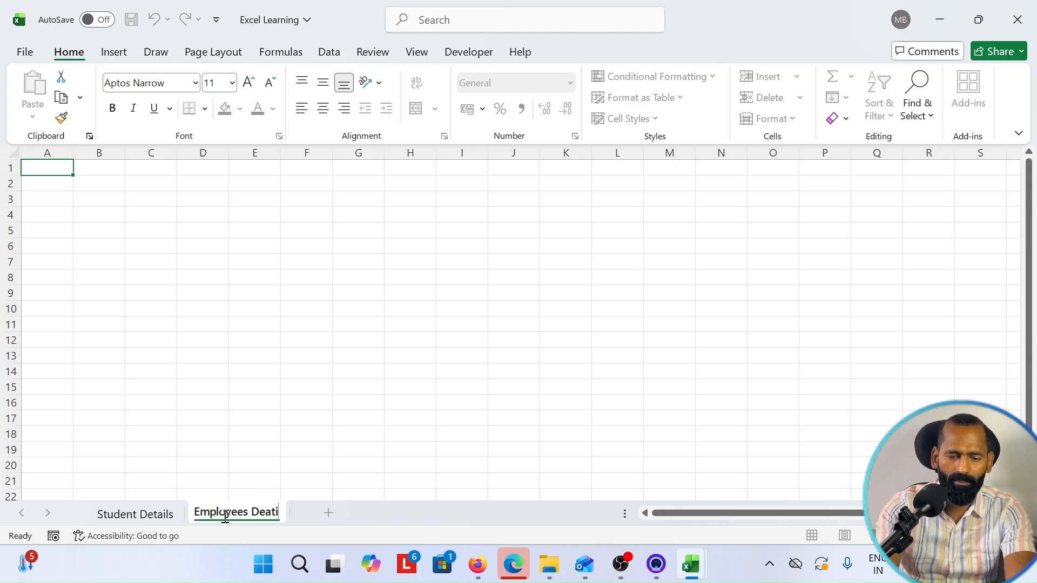
text(tails)
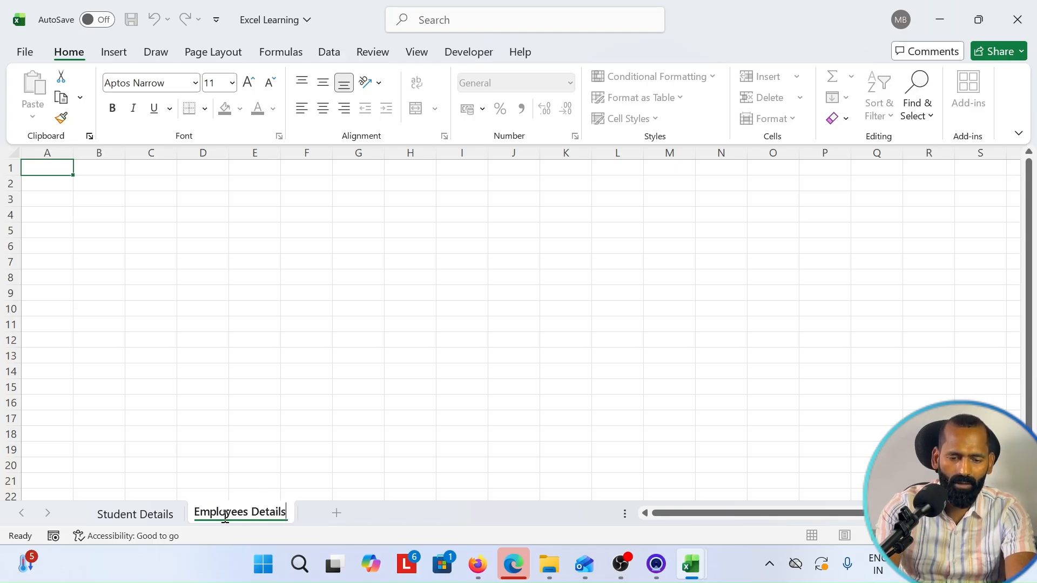
key(Return)
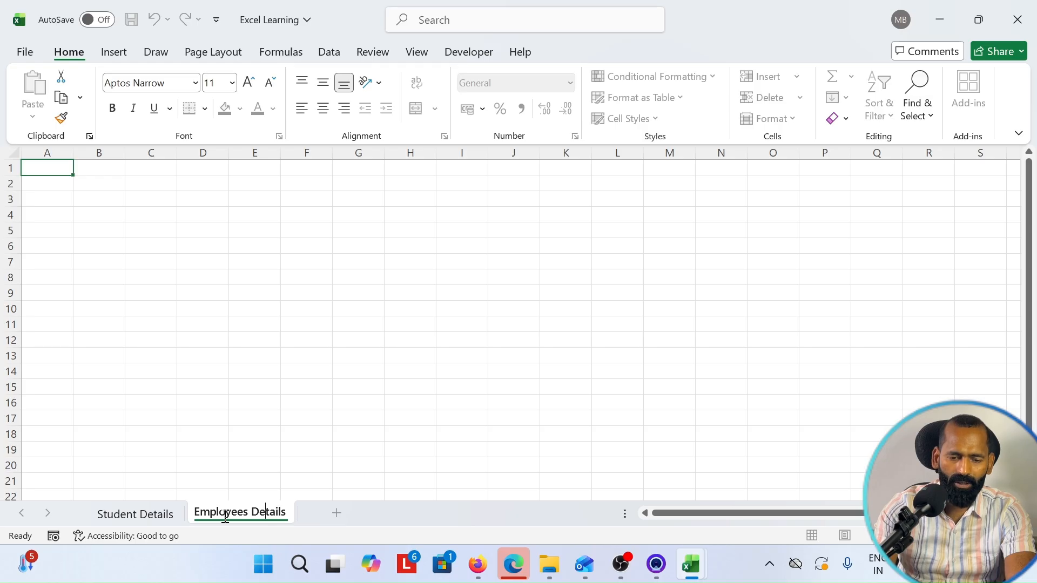
key(BackSpace)
key(Return)
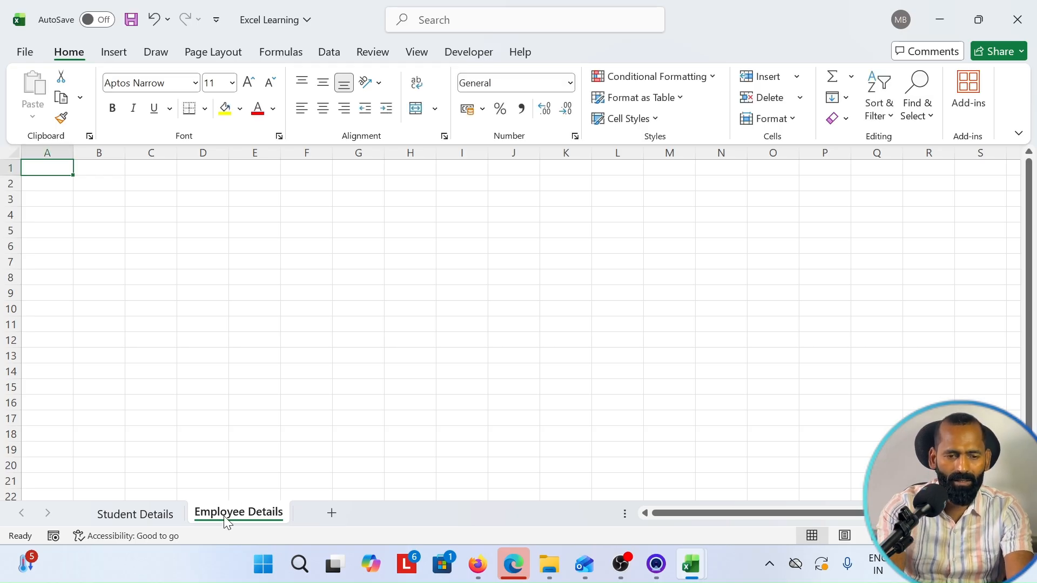
- Enter the headers EmpId, Name and City in cells A1 to C1
text(Emp)
text(I)
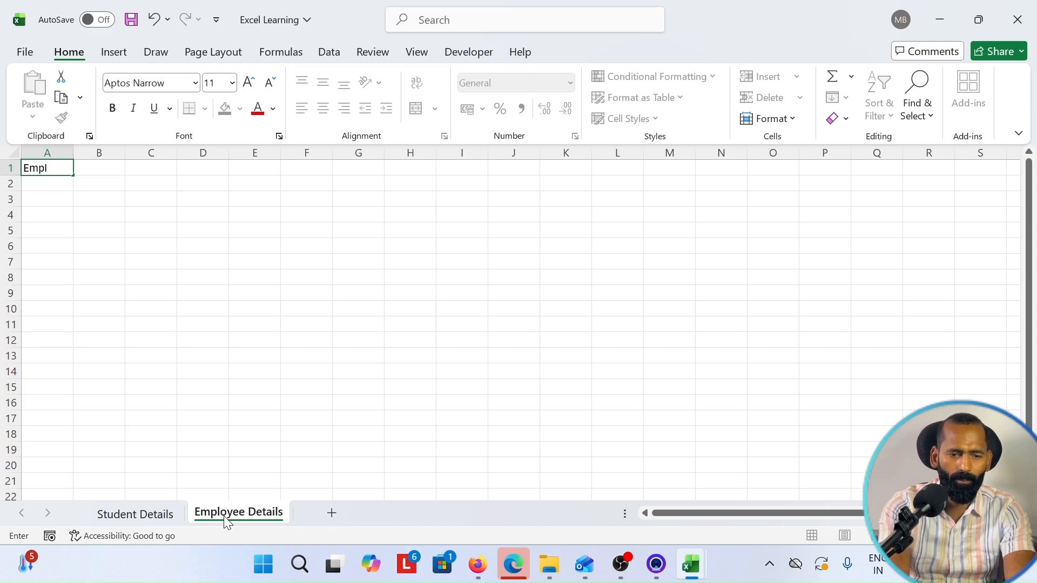
text(d)
key(Tab)
text(Name)
key(Tab)
text(ci)
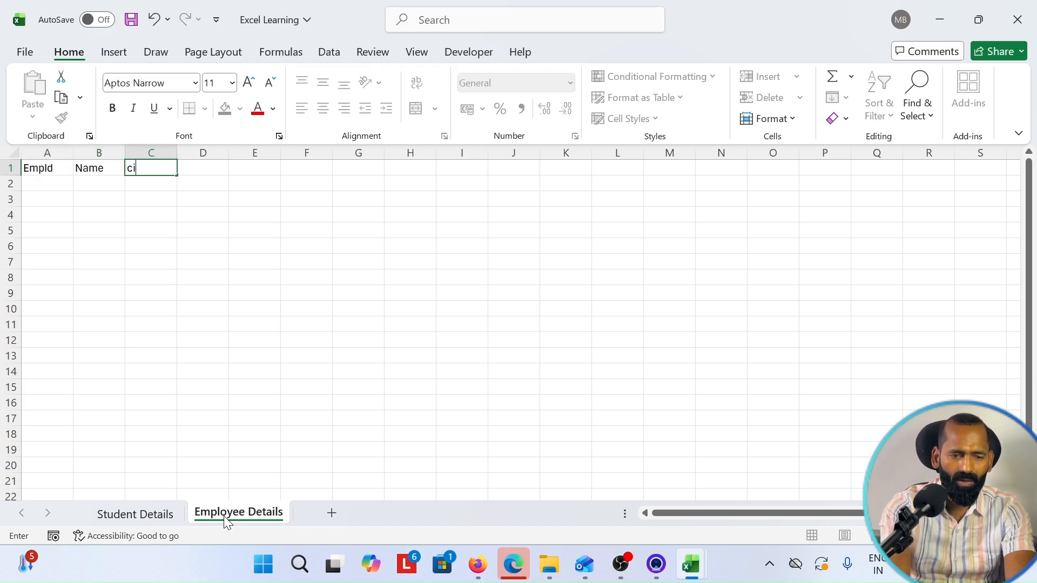
text(ty)
key(Tab)
- Enter the headers DeptCode, DeptName and Designation in cells D1 to F1
text(De)
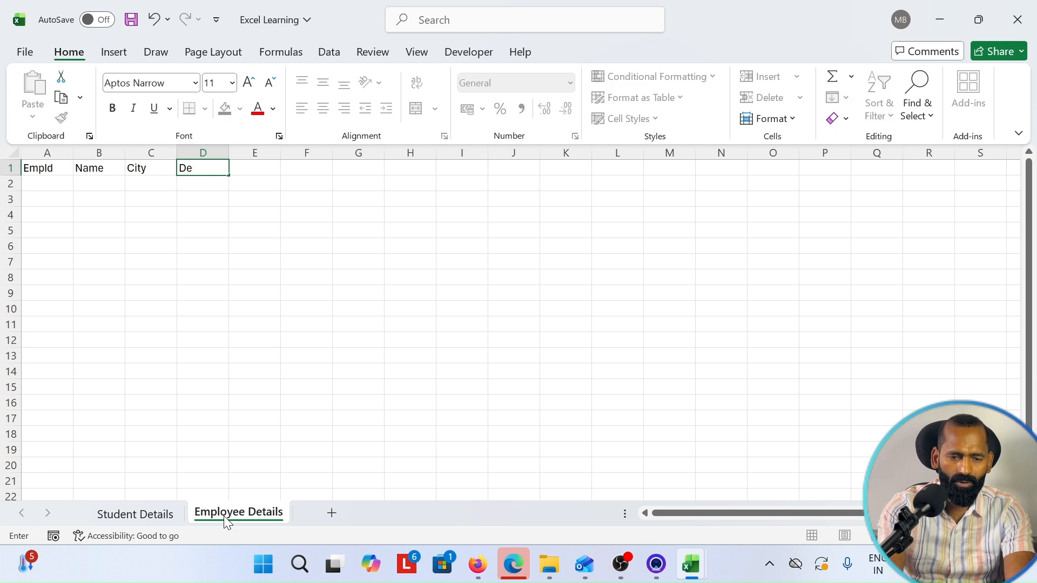
text(ptCode)
key(Tab)
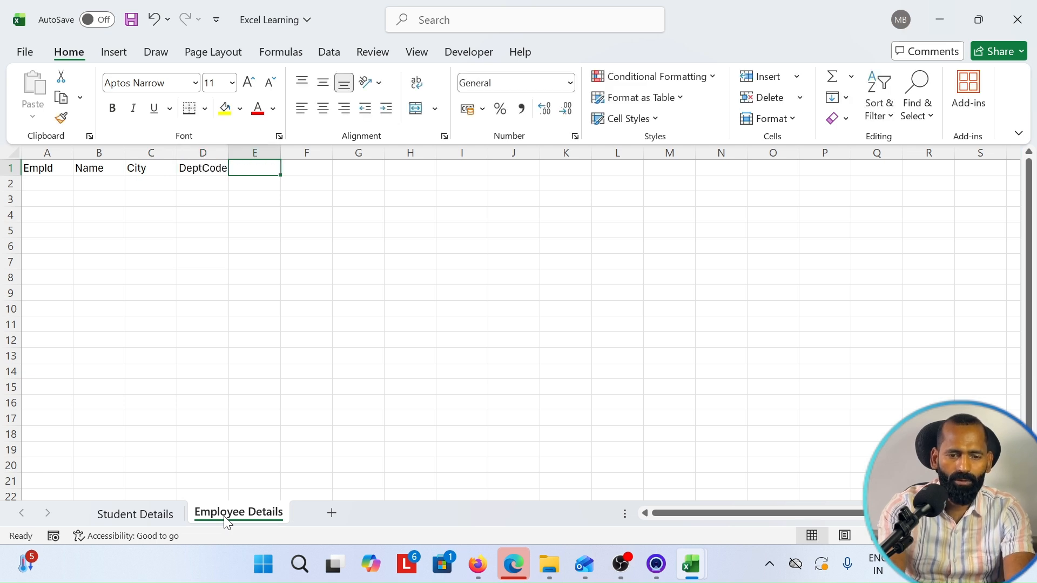
text(DeptName)
key(Tab)
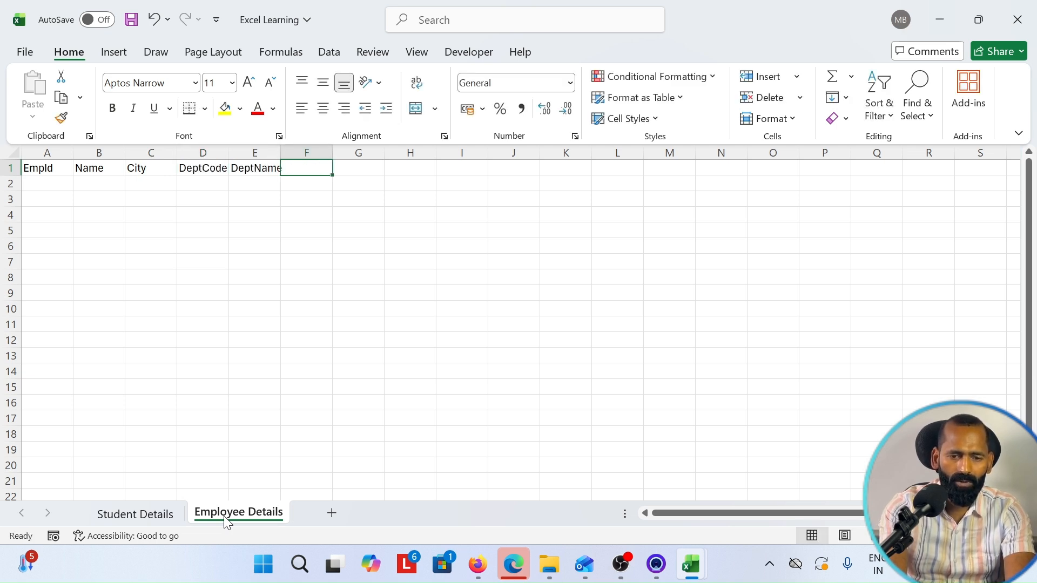
text(Designation)
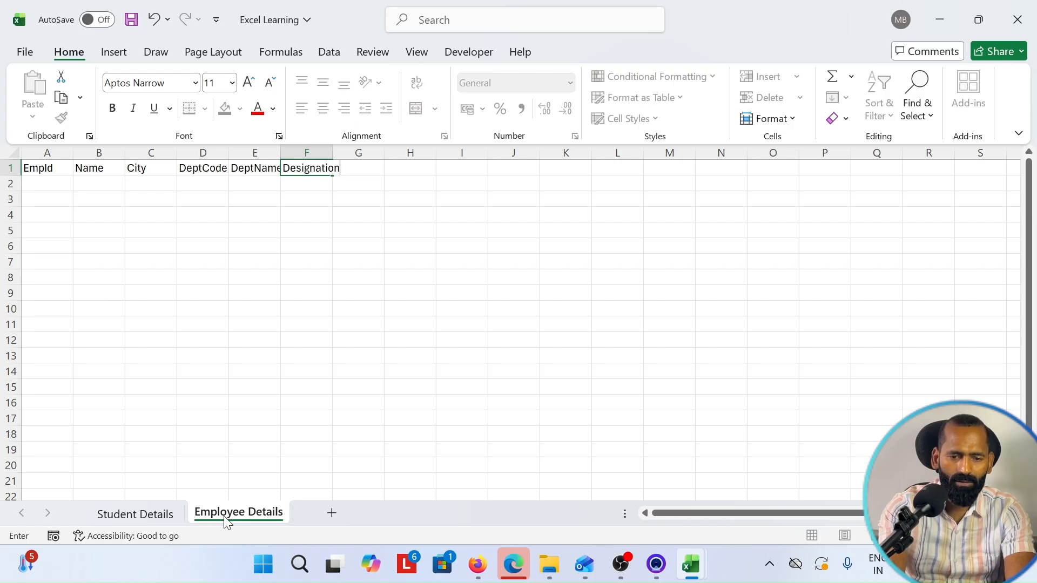
key(Return)
key(Up)
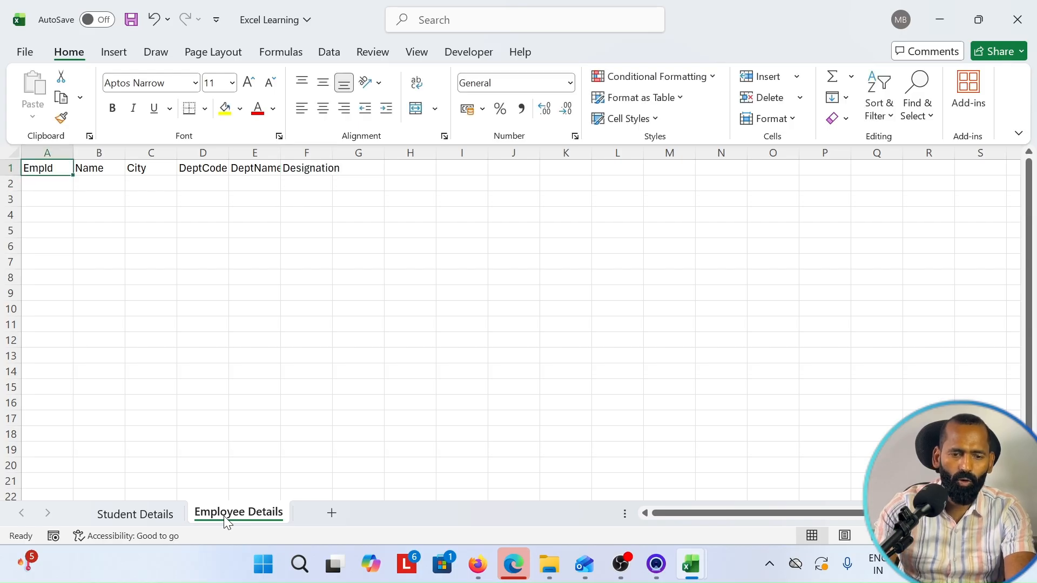
- Widen the DeptCode, DeptName and Designation columns so their headers fit
drag(235, 152, 279, 151)
double_click(279, 151)
double_click(341, 149)
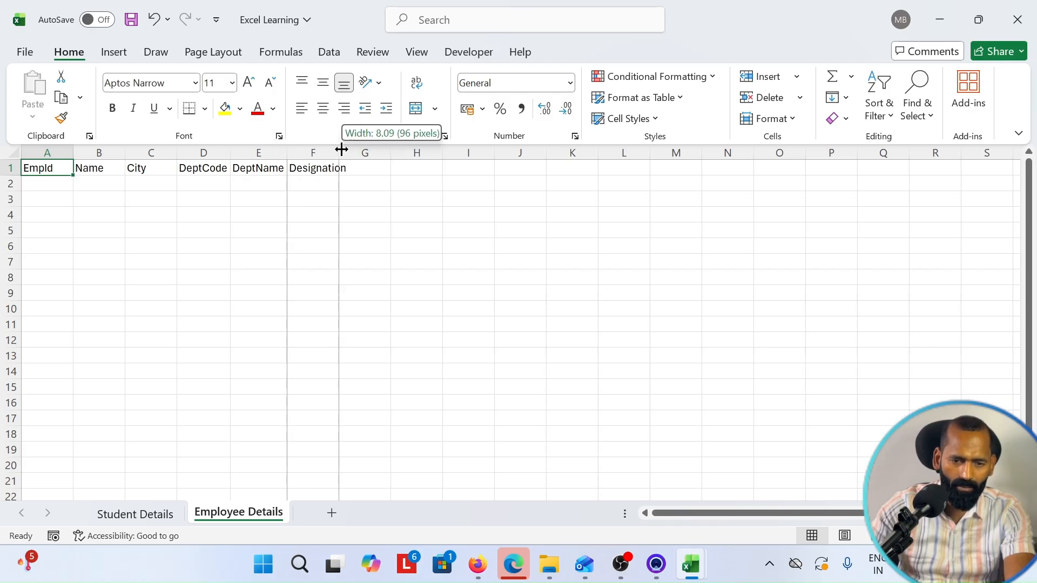
click(341, 146)
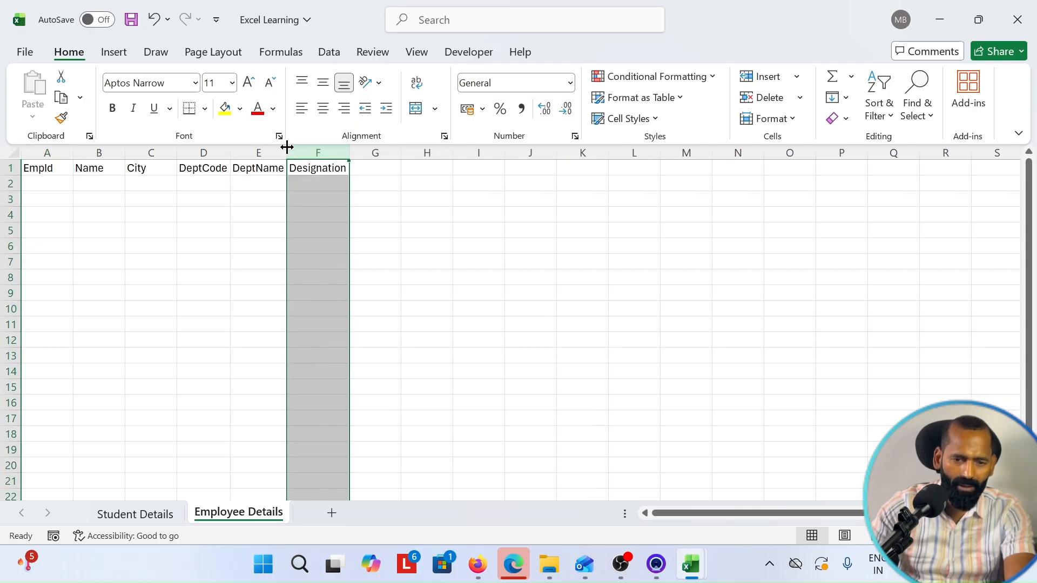
mouse_move(286, 147)
mouse_down()
mouse_move(330, 147)
mouse_move(294, 150)
mouse_up()
- Enter the header Basic Salary in G1 and widen column G to fit it
click(374, 164)
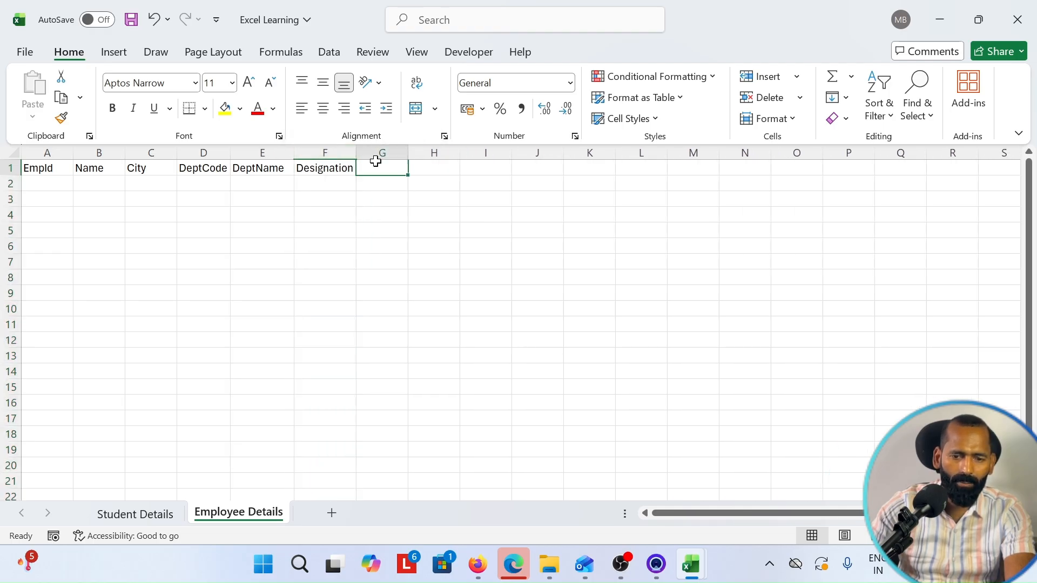
text(Bas)
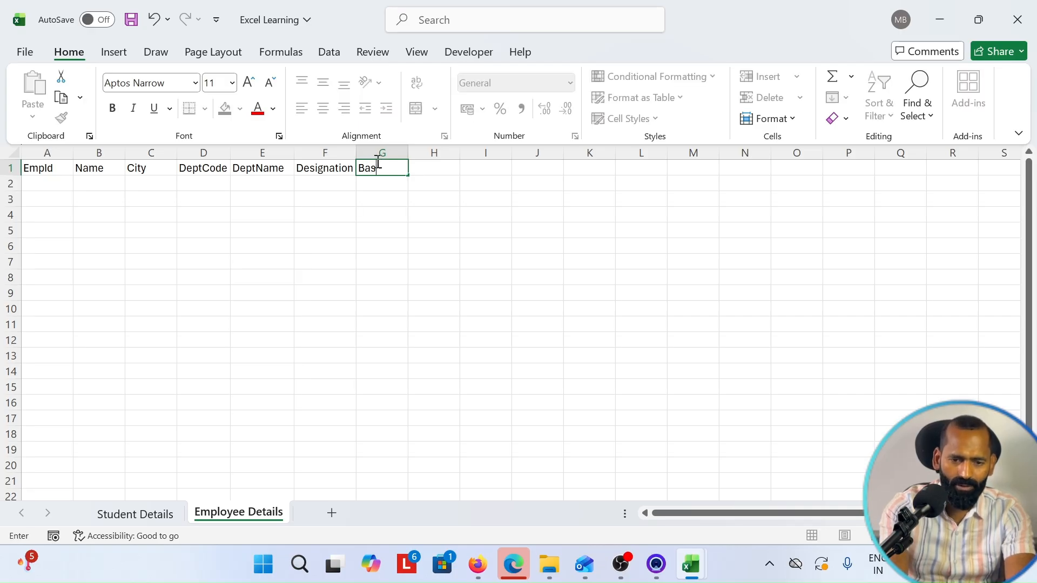
text(ic Salary)
key(ctrl+Return)
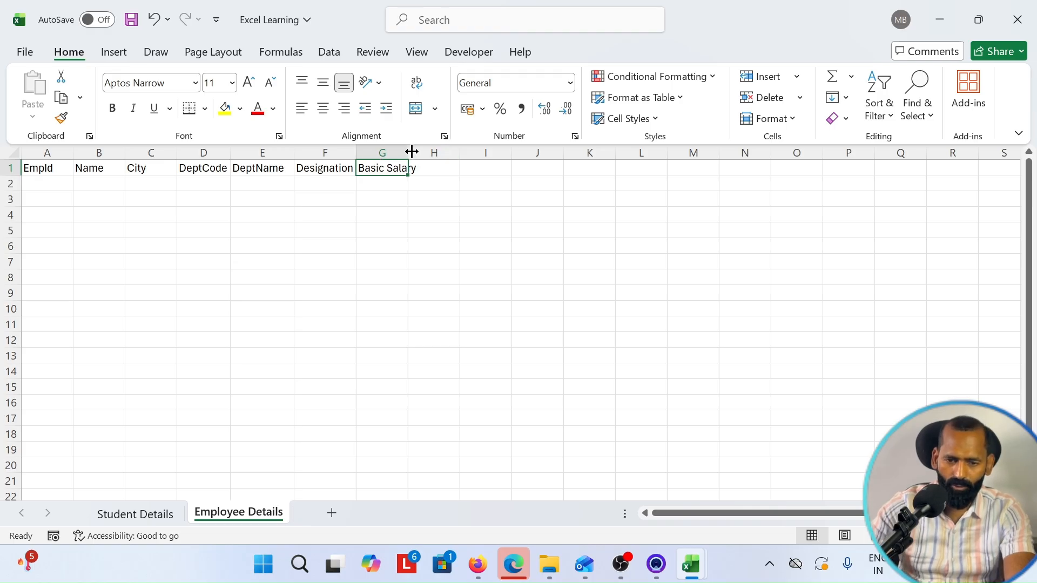
drag(408, 151, 423, 152)
click(447, 169)
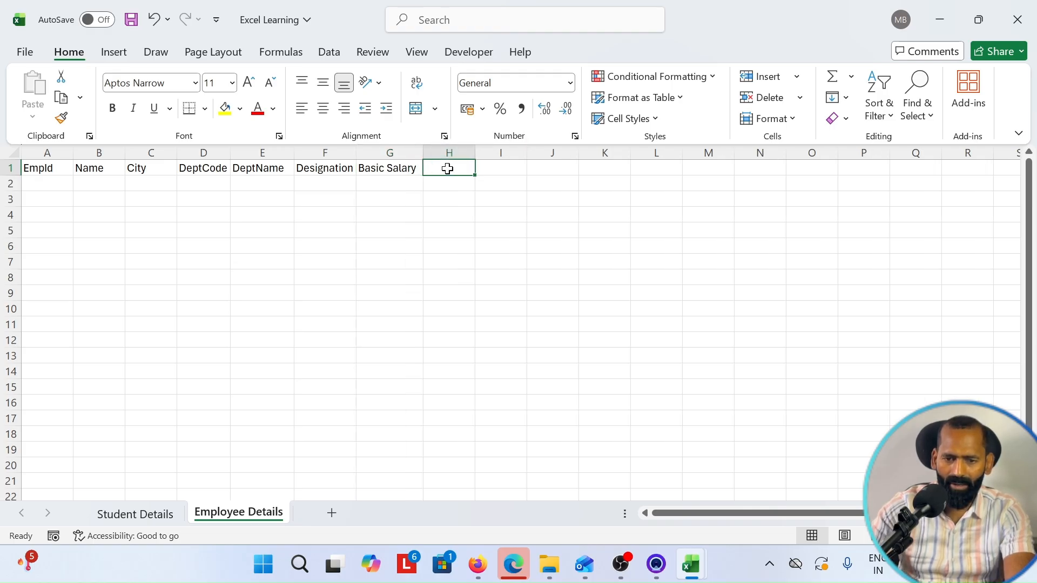
click(483, 171)
click(587, 193)
- Enter 101 as the first EmpId in cell A2
click(39, 184)
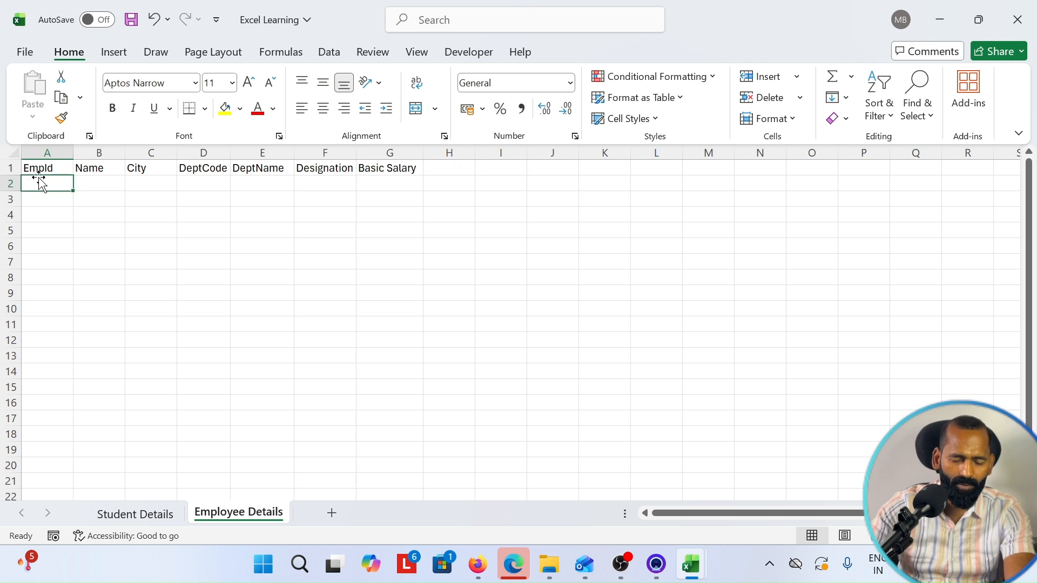
text(101)
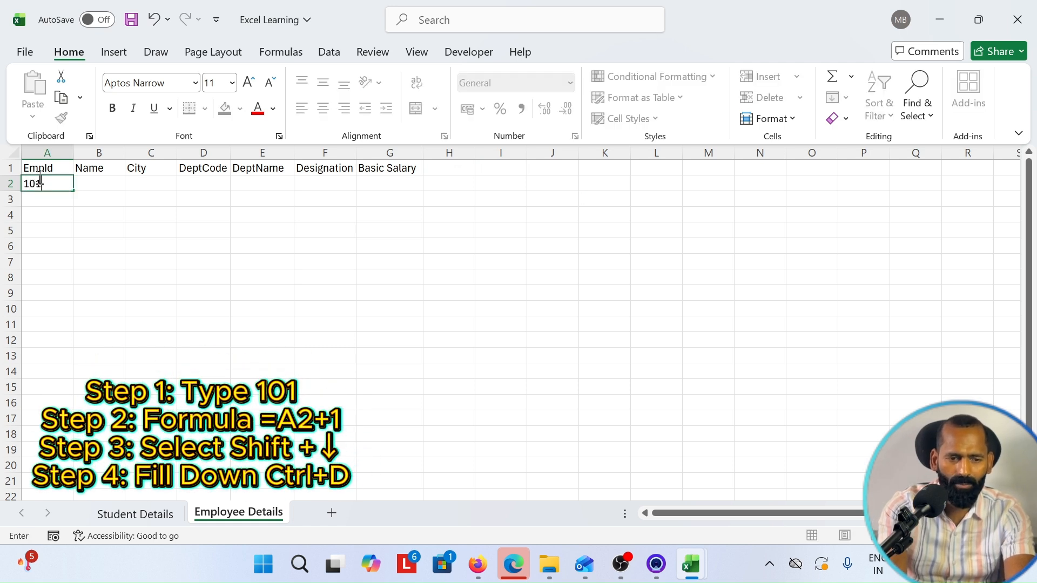
key(ctrl+Return)
key(shift+Down)
key(shift+Down)
key(shift+Down)
key(shift+Down)
key(shift+Down)
key(shift+Down)
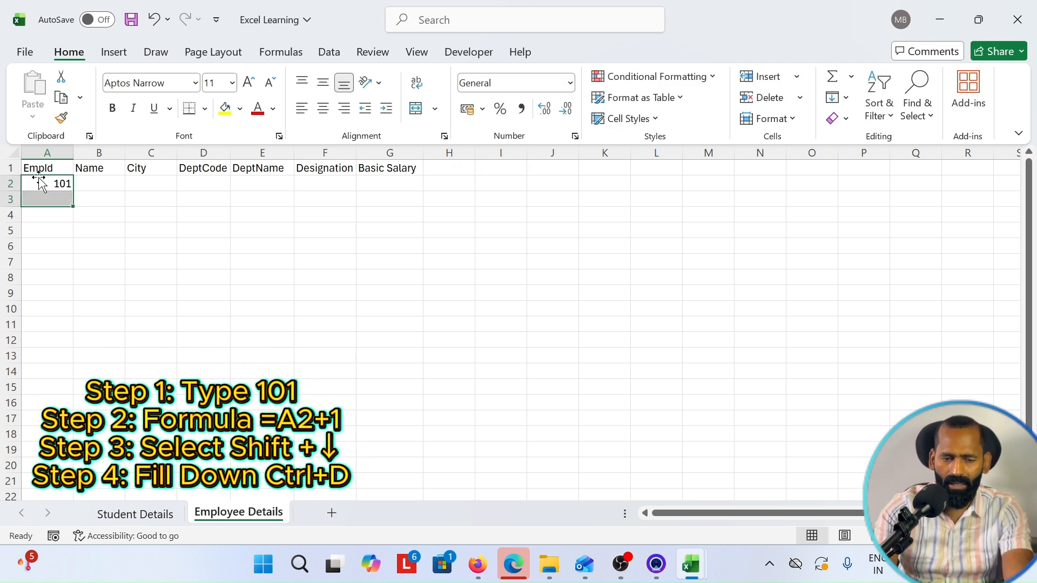
click(39, 184)
key(Down)
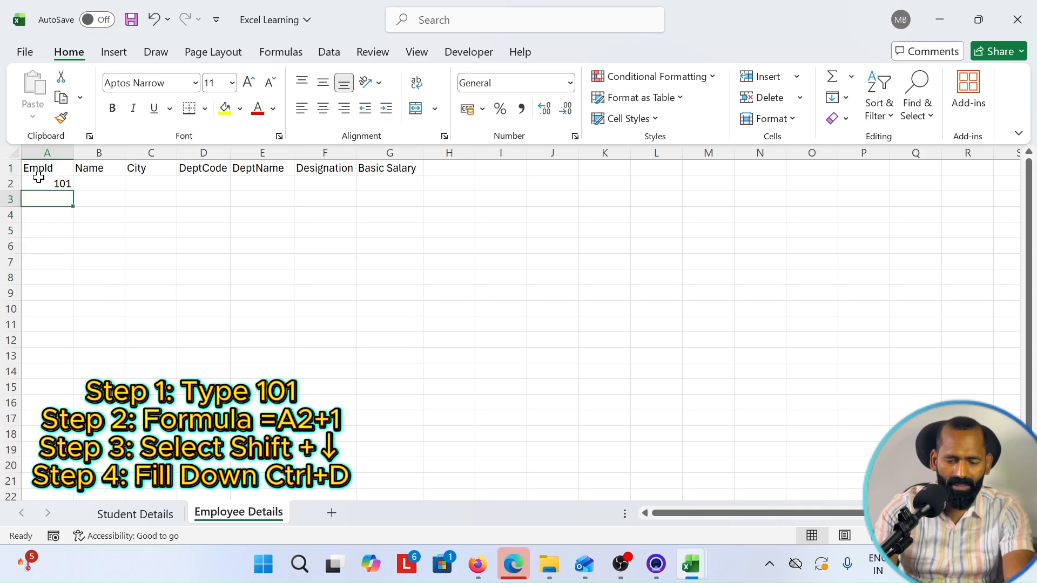
text(=)
click(39, 184)
text(+1)
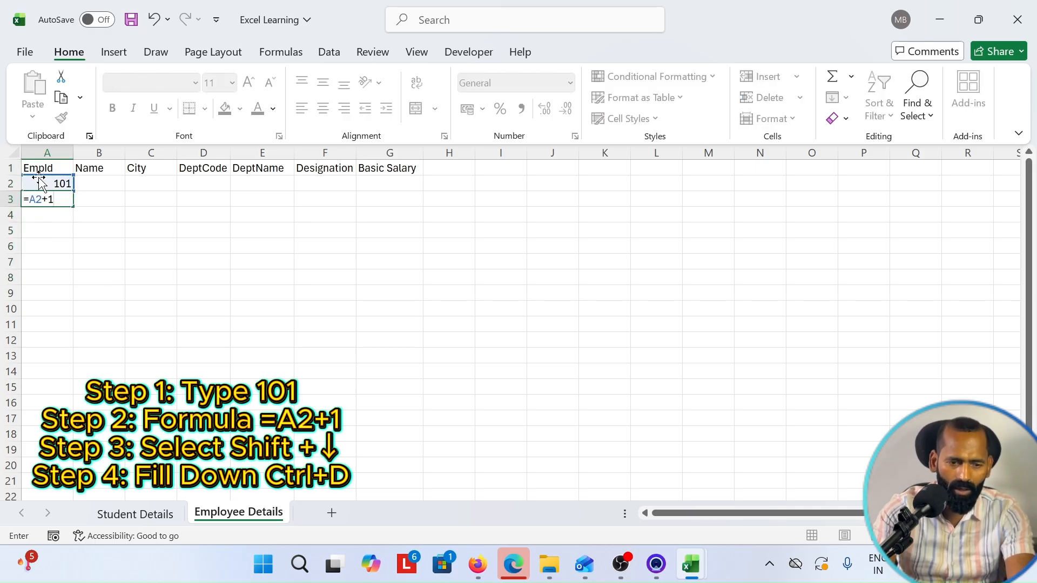
key(Escape)
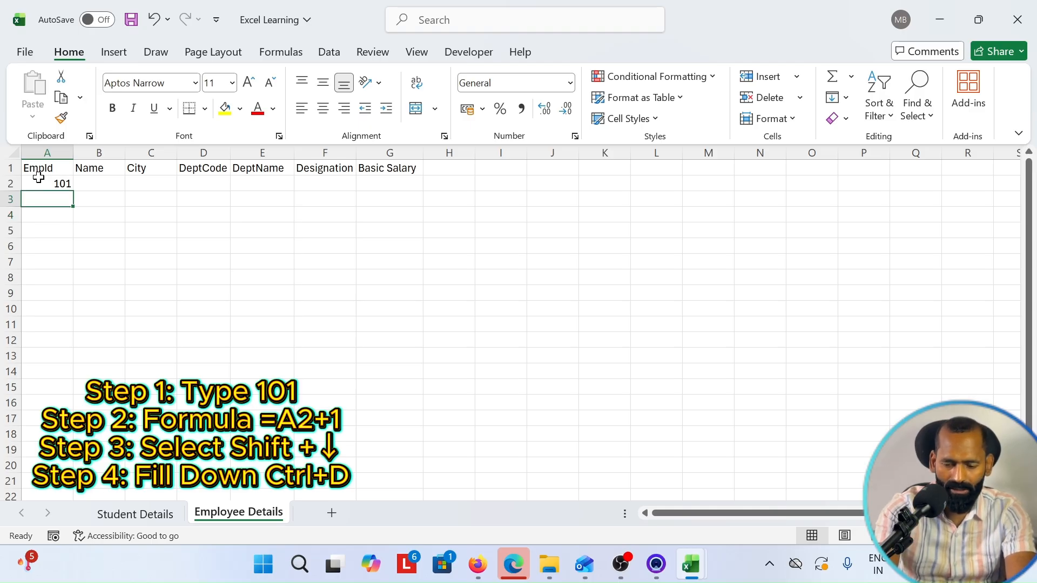
- Enter the formula =A2+1 in cell A3 for the second EmpId
text(=)
click(39, 178)
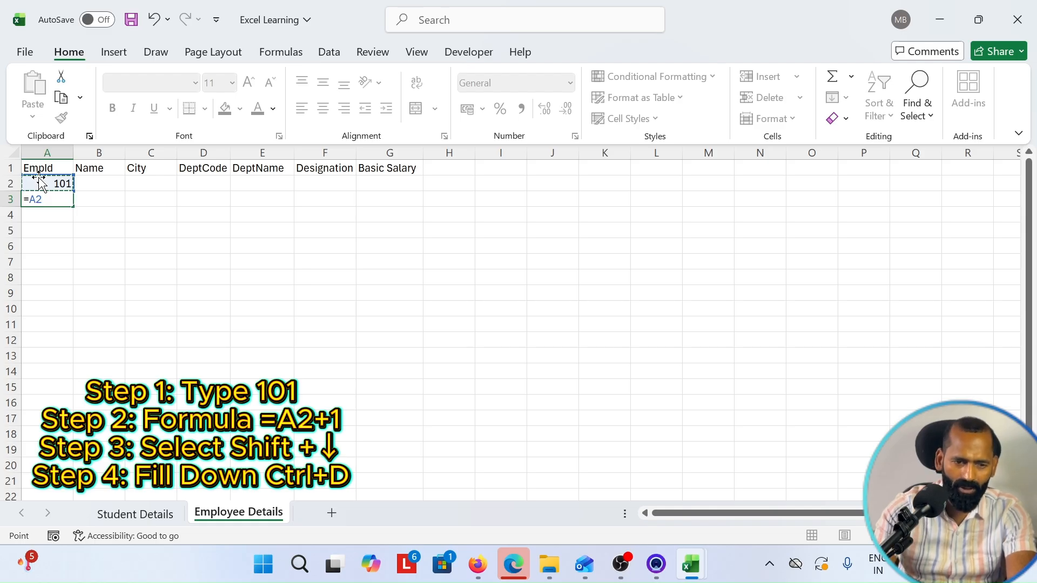
text(+!)
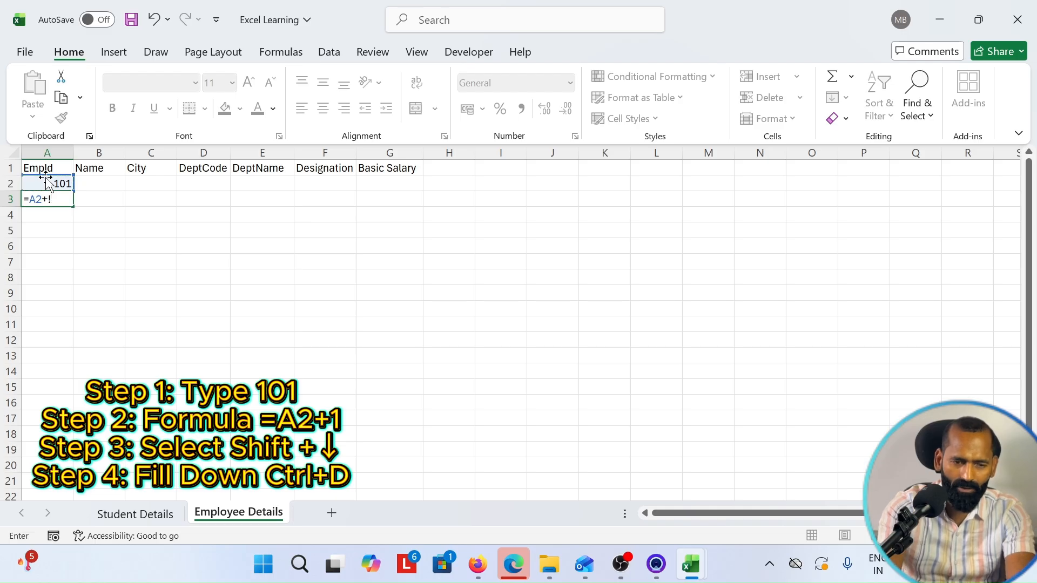
key(Return)
key(Return)
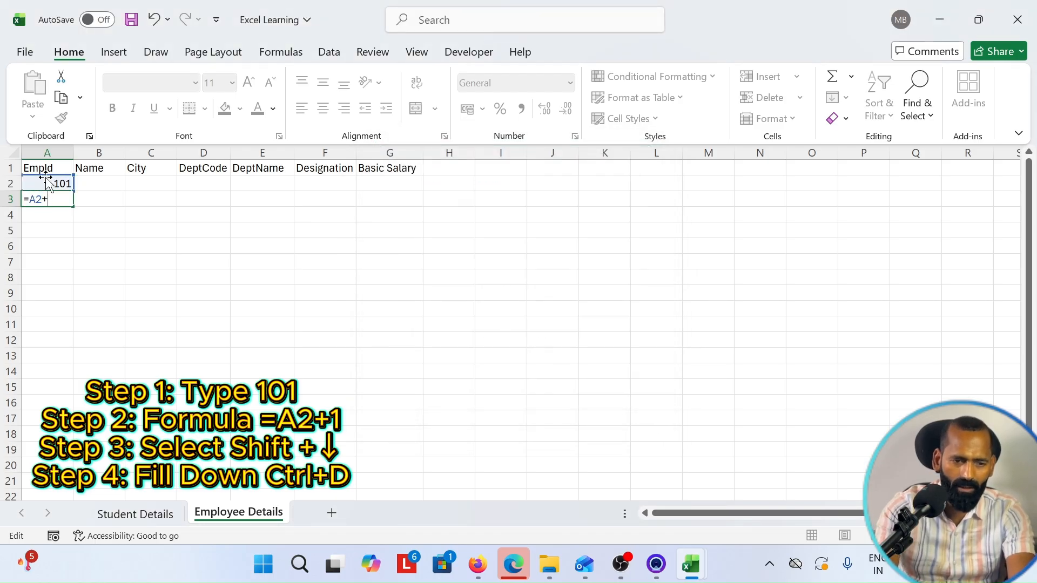
key(ctrl+Return)
- Fill the EmpId formula from A3 down to A15
key(shift+Down)
key(shift+Down)
key(shift+Down)
key(shift+Down)
key(shift+Down)
key(shift+Down)
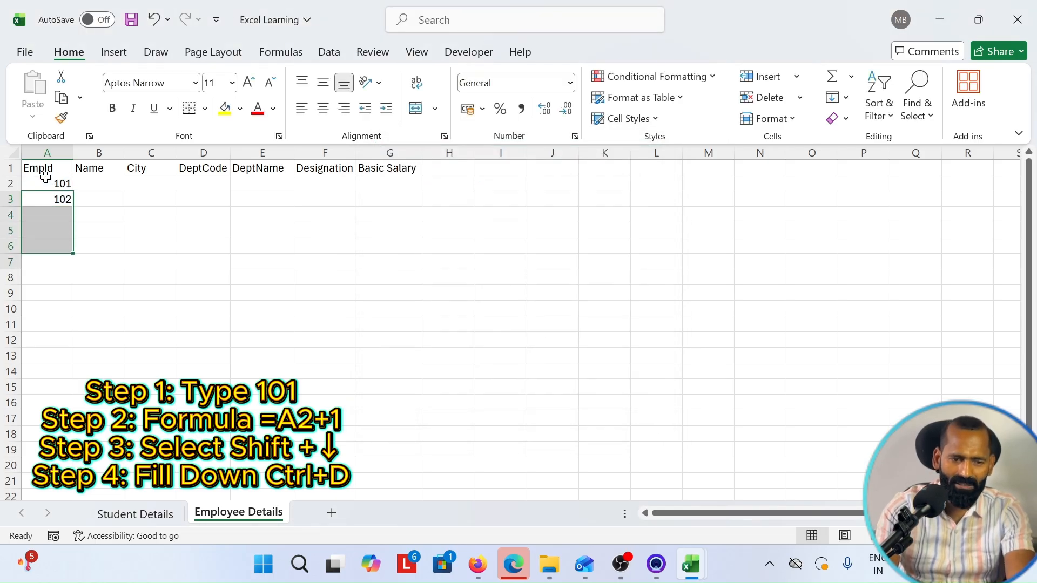
key(shift+Down)
key(shift+Down)
key(shift+Down)
key(shift+Down)
key(shift+Down)
key(shift+Down)
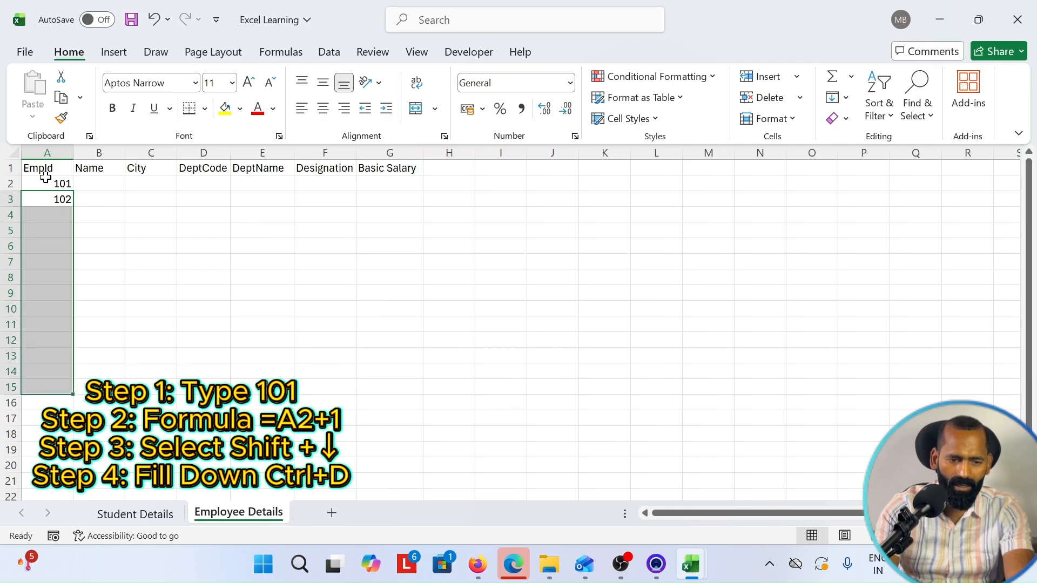
key(ctrl+d)
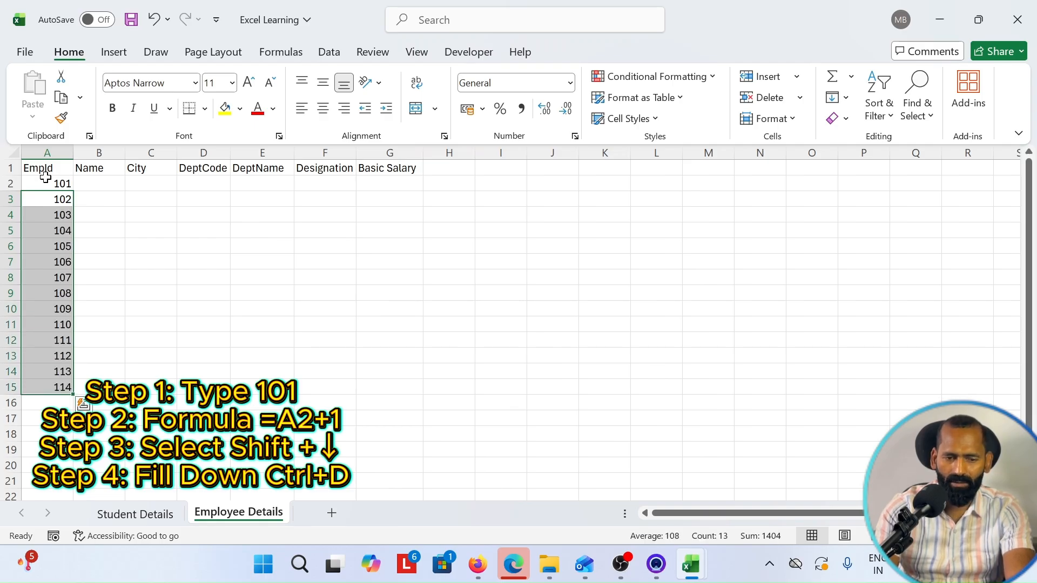
- Enter the first two employees' full names in the Name column, cells B2 and B3
key(Up)
key(Right)
text(Am)
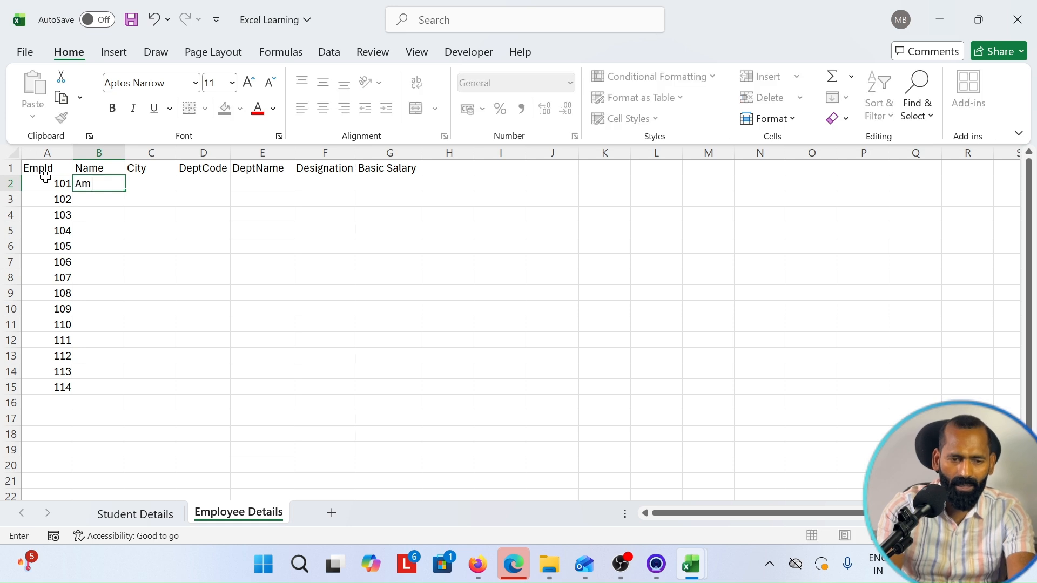
text(it Kumar Singh)
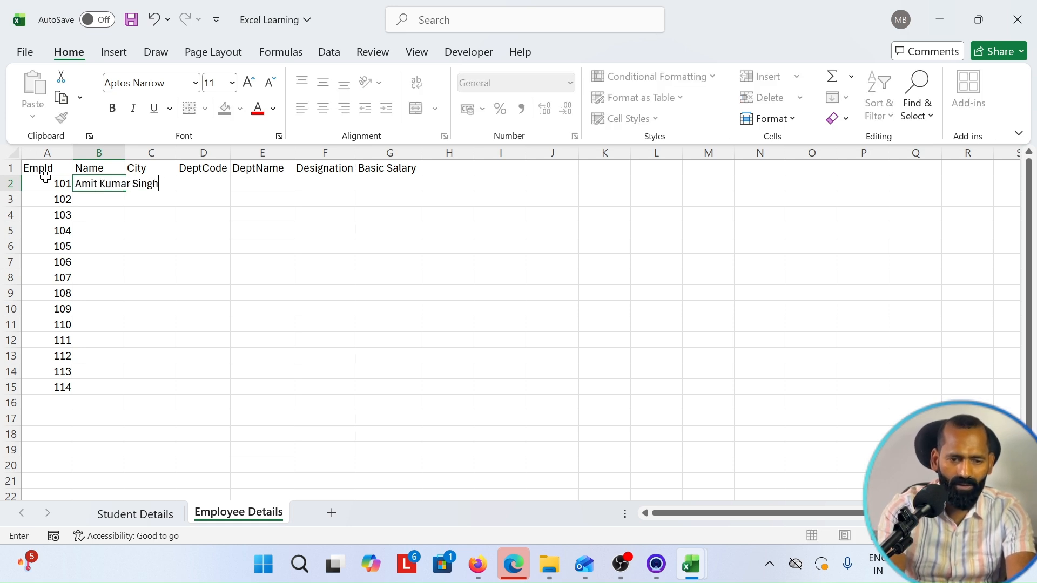
key(Return)
text(Jay)
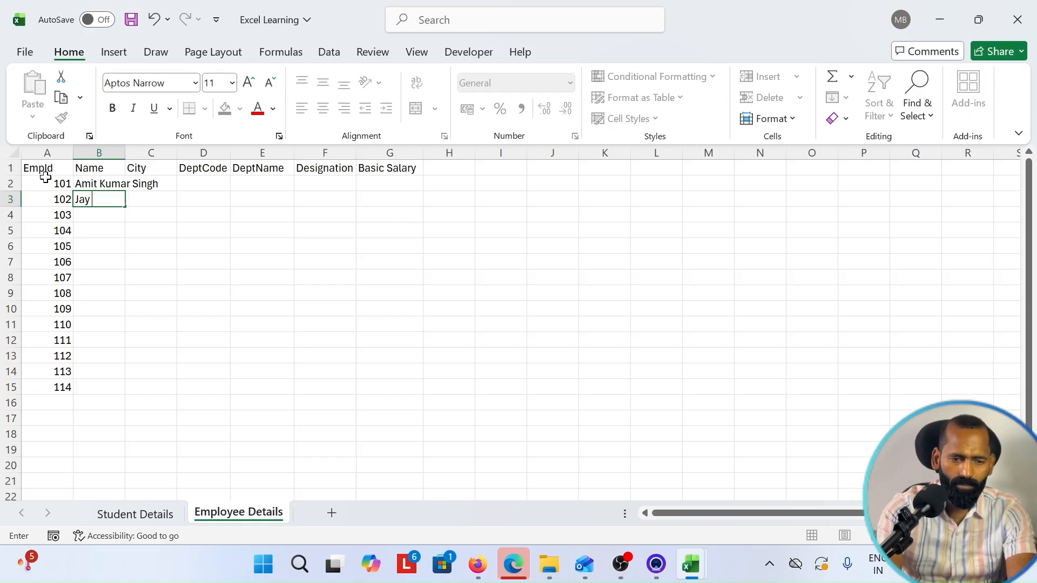
text( Pal)
key(Return)
- Enter the names of employees 103 to 105 in cells B4 to B6
text(An)
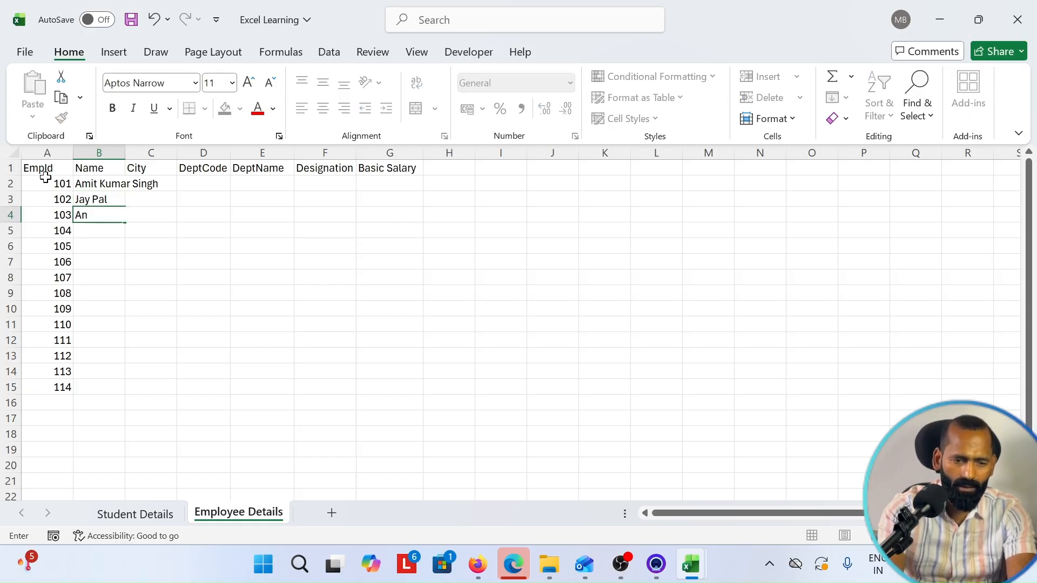
text(kit)
key(Return)
text(S)
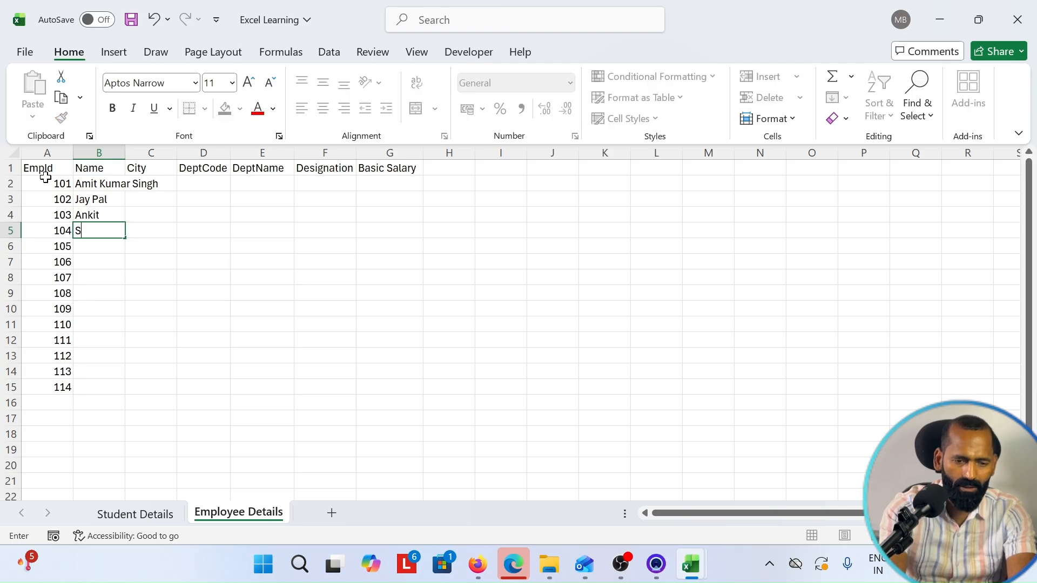
text(ujet)
key(Return)
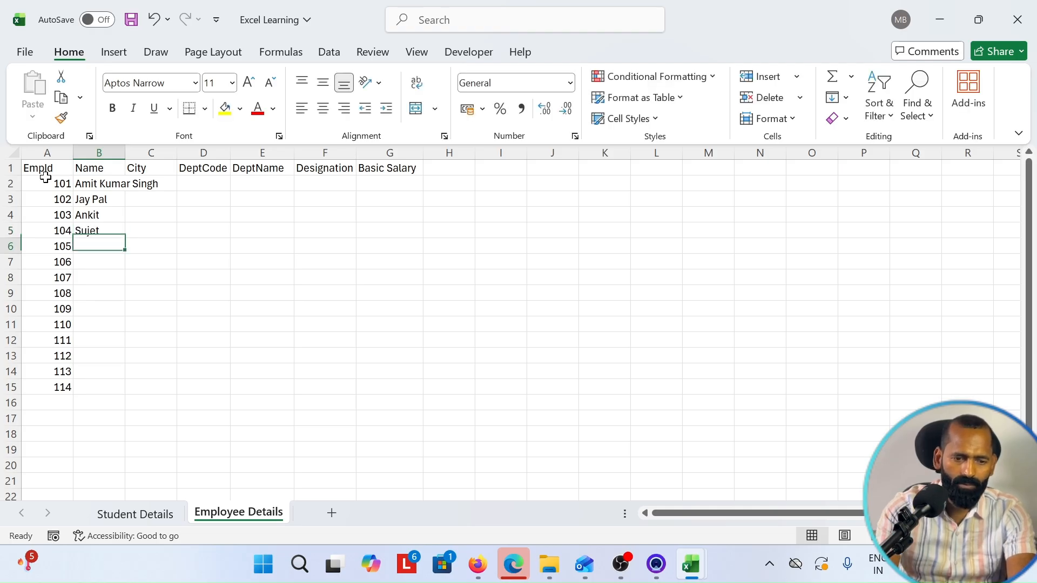
text(Vaibhav)
key(Return)
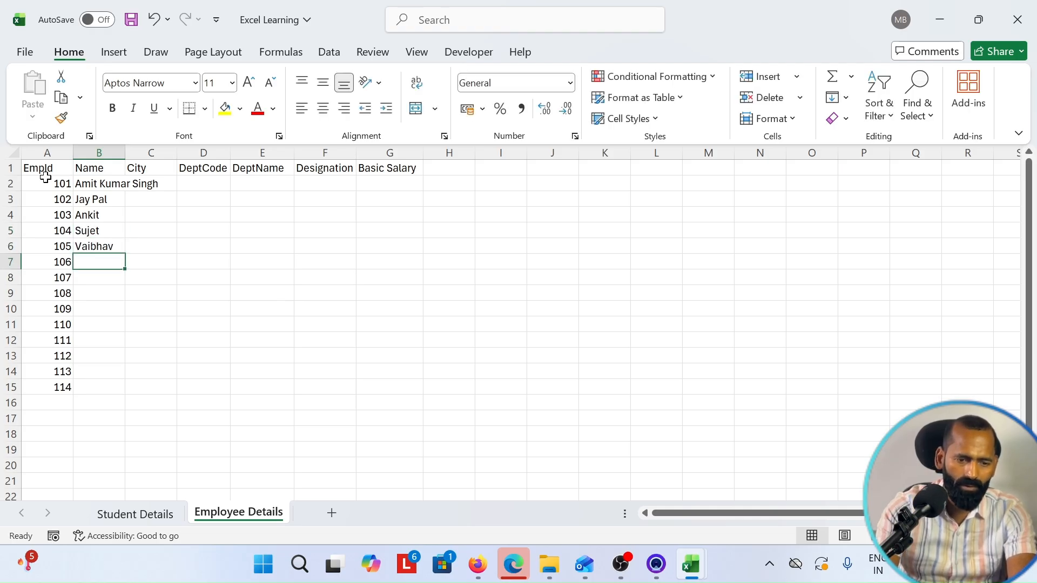
- Enter the names of employees 106 to 108 in cells B7 to B9
text(Harry)
key(Return)
text(Su)
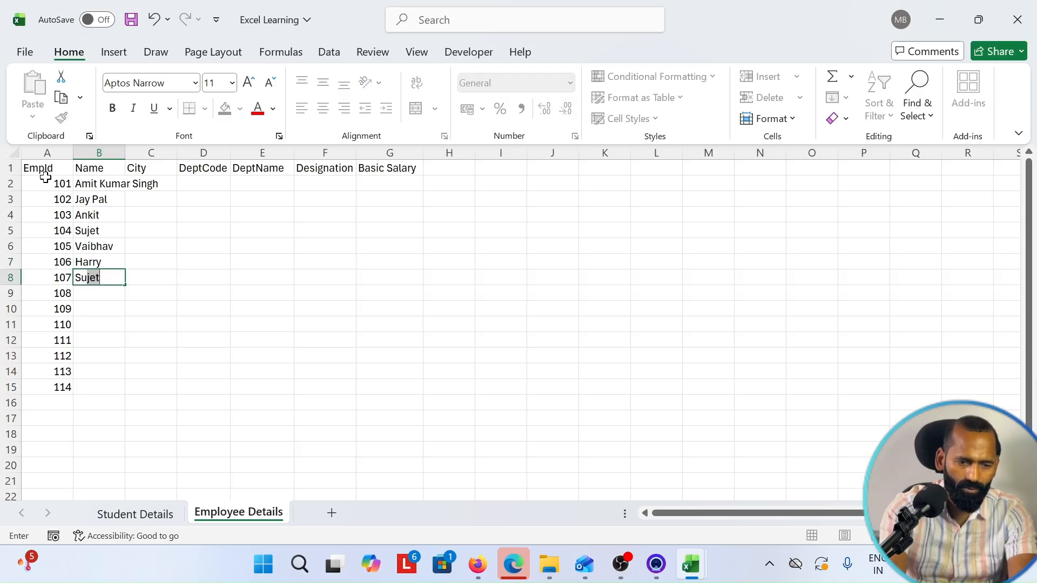
text(rene)
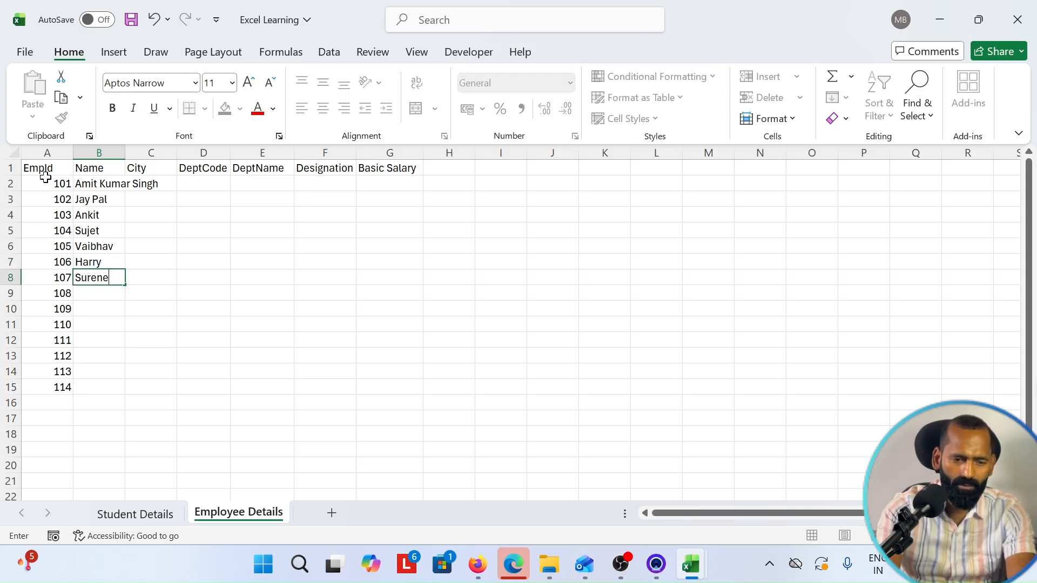
text(ra)
key(Return)
text(Anul)
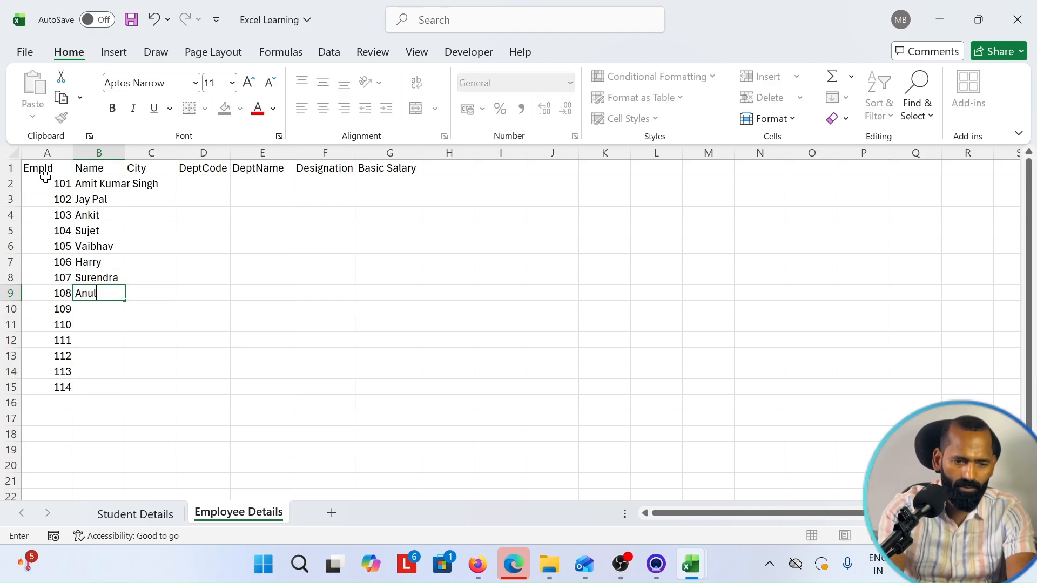
key(Return)
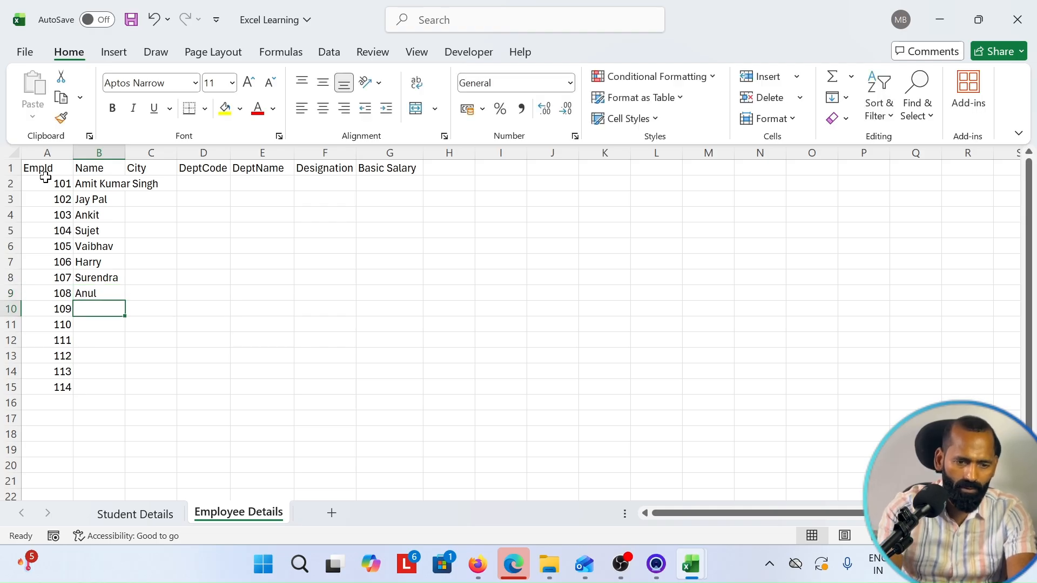
- Enter the names of employees 109 to 111 in cells B10 to B12
text(Harion)
key(Return)
text(Jo)
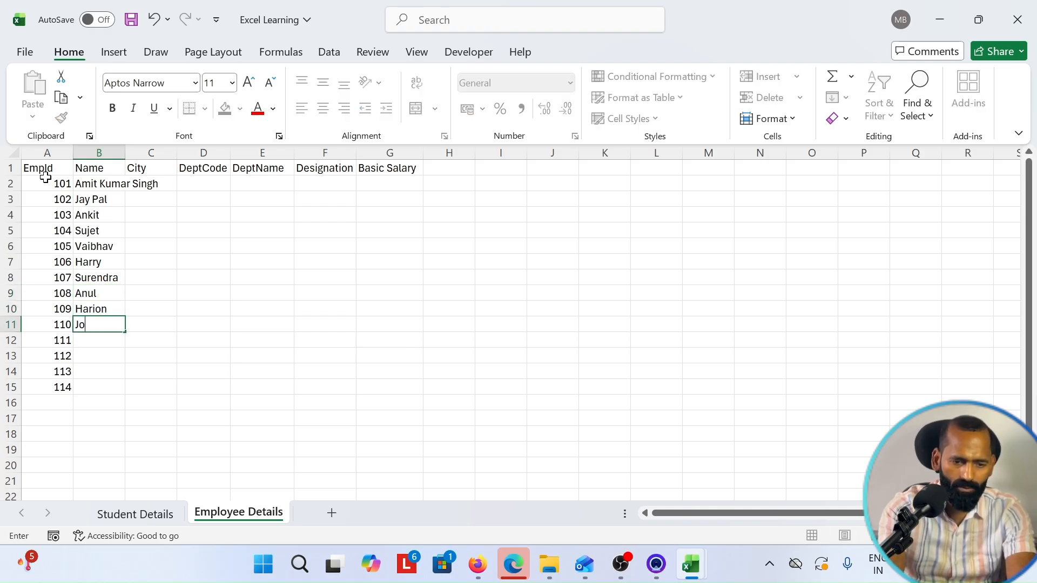
text(n)
key(BackSpace)
text(hn)
key(Return)
text(Robin)
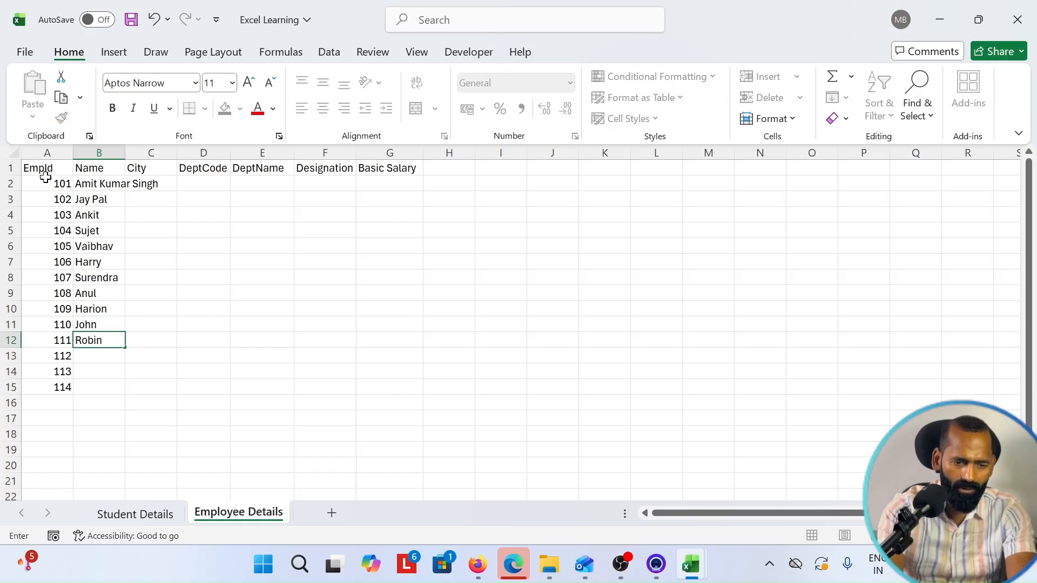
key(Return)
- Enter the names of employees 112 to 114 in cells B13 to B15
text(S)
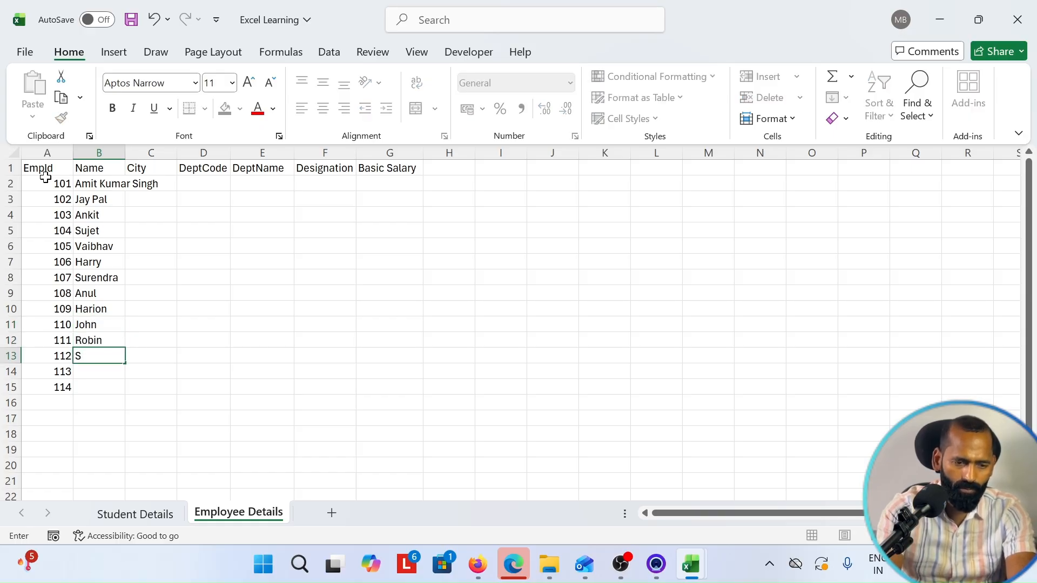
text(uooja)
key(Return)
text(Ankita)
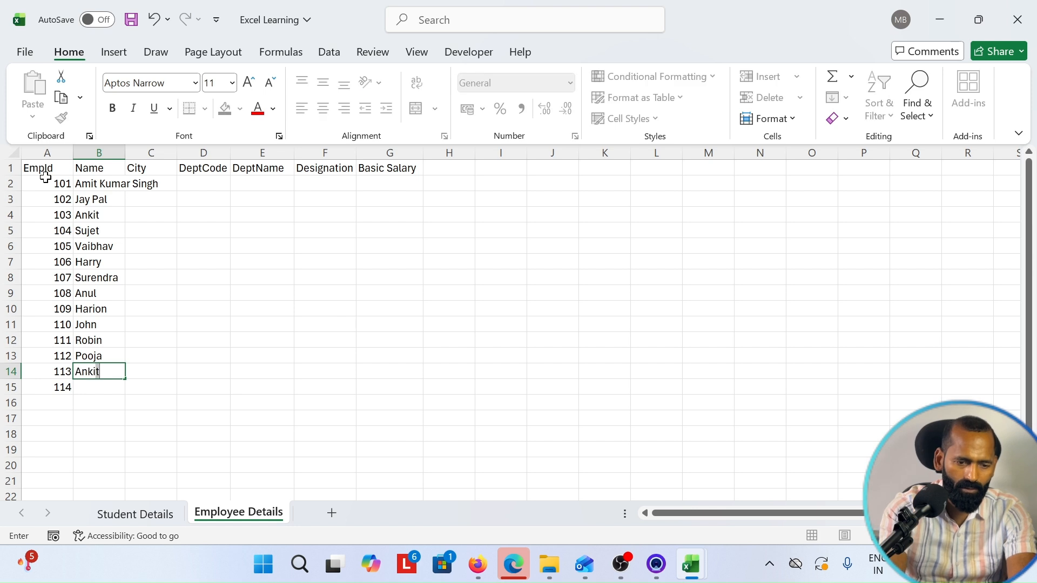
key(Return)
text(V)
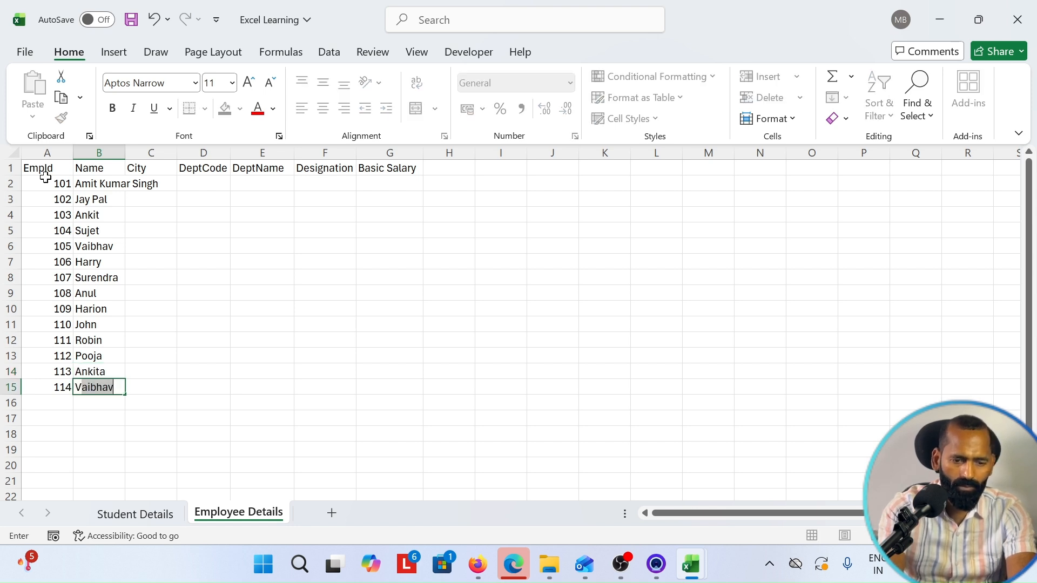
text(inita)
key(Return)
- Widen the Name column B so the longest employee name fits with some room to spare
key(ctrl+Up)
key(ctrl+Up)
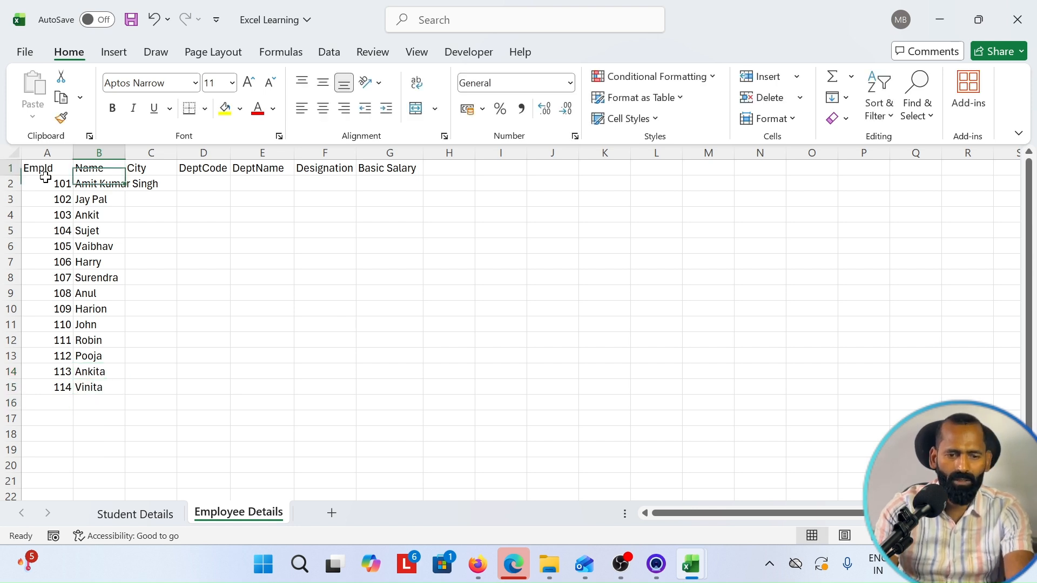
key(Down)
key(Right)
key(Left)
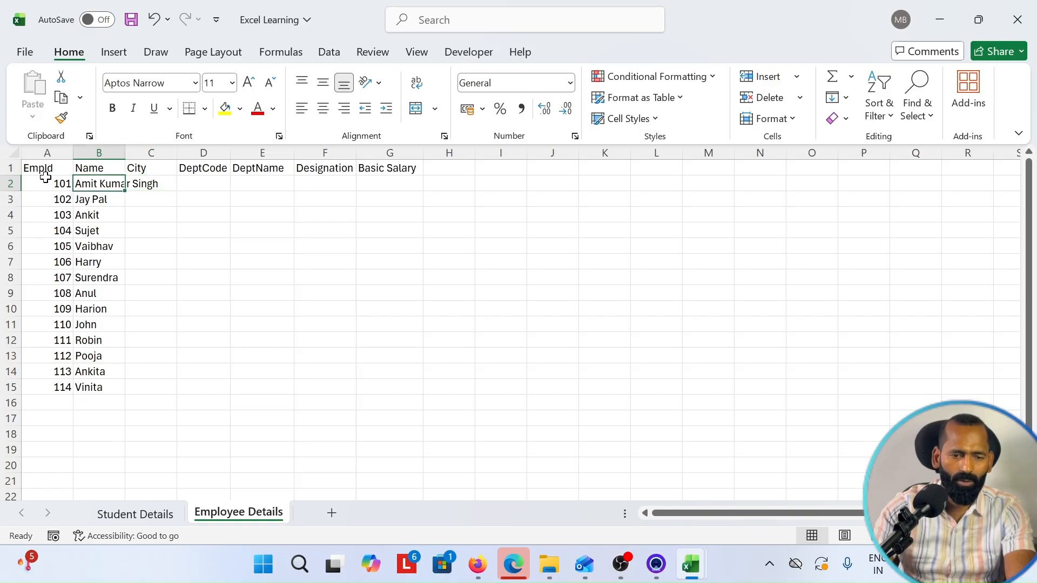
double_click(126, 152)
mouse_move(162, 153)
mouse_down()
mouse_move(104, 148)
mouse_move(179, 148)
mouse_up()
- Enter the cities Delhi, Mumbai, Chennai and Hyd in cells C2 to C5
click(180, 169)
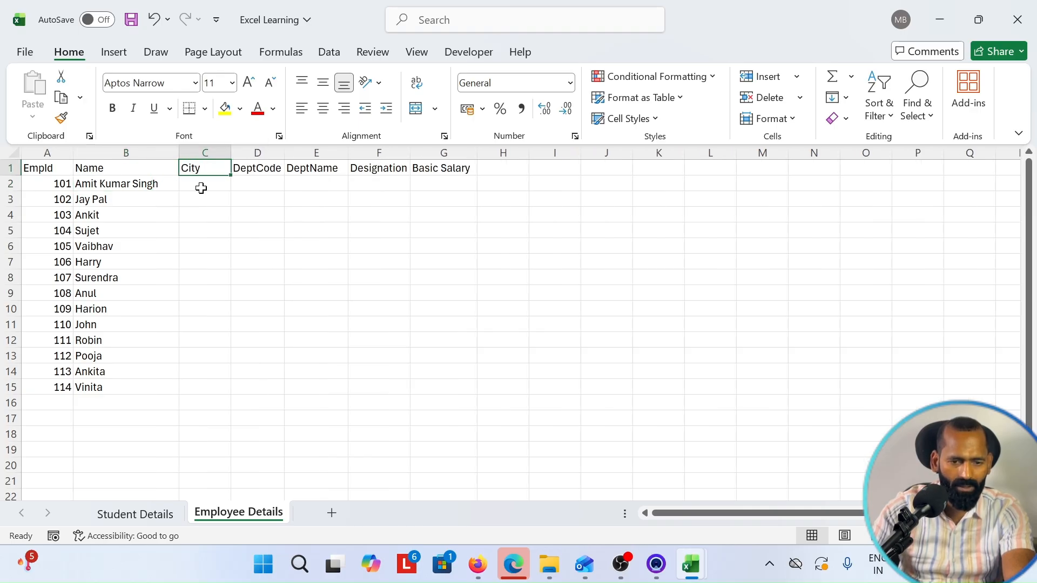
click(202, 188)
text(Delhi)
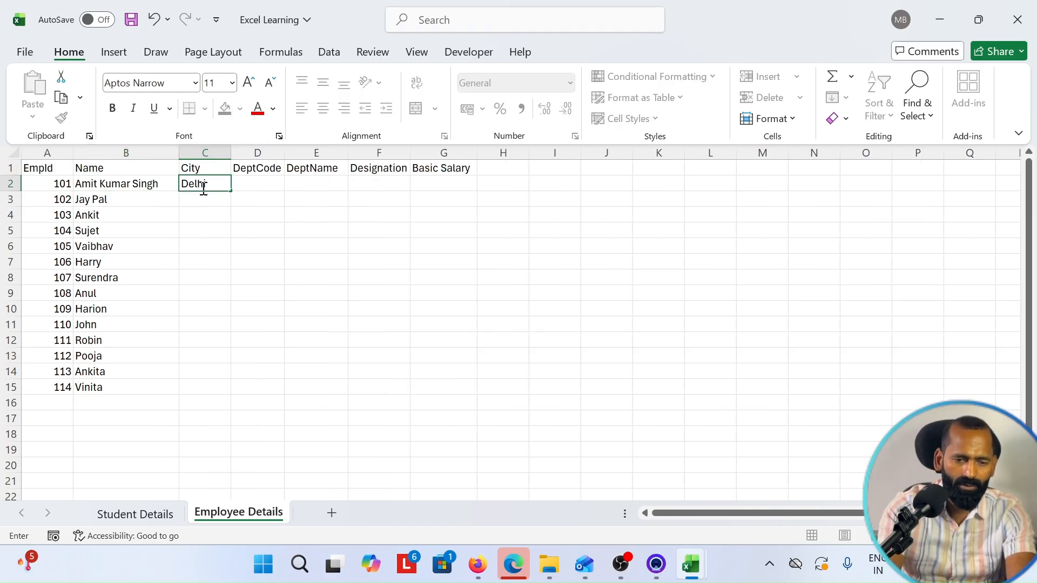
key(Return)
text(Mumbai)
key(Return)
text(Chennai)
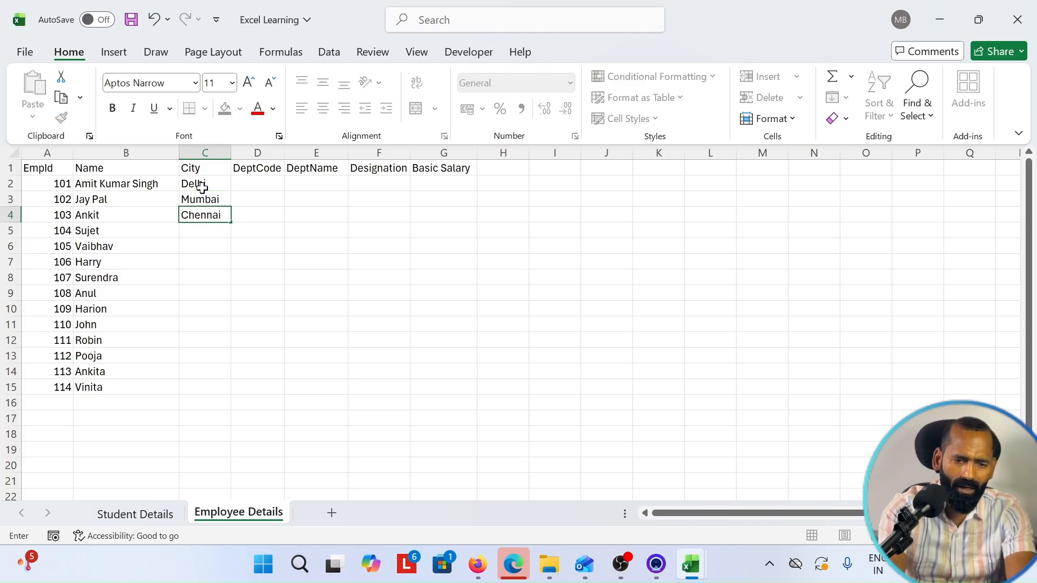
key(Return)
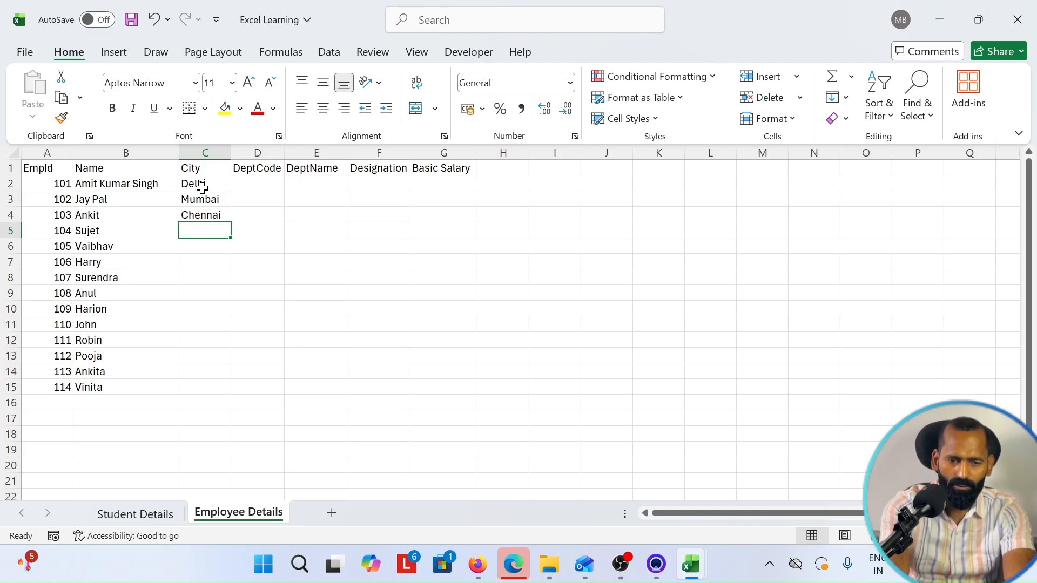
text(Hyd)
key(Return)
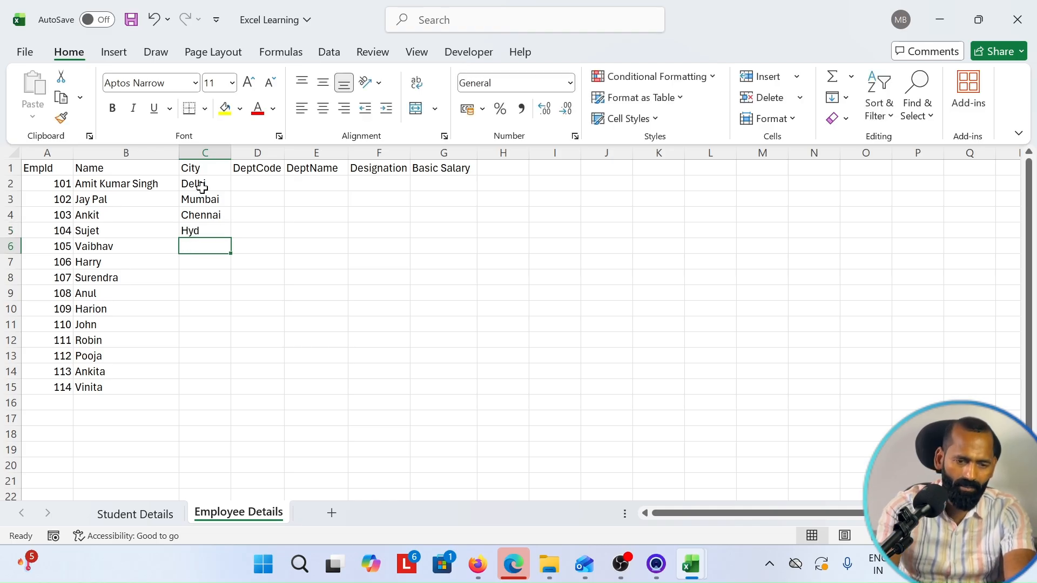
- Enter the cities Noida, Gurugam, Delhi and Noida in cells C6 to C9
text(Noida)
key(Return)
text(Gurugam)
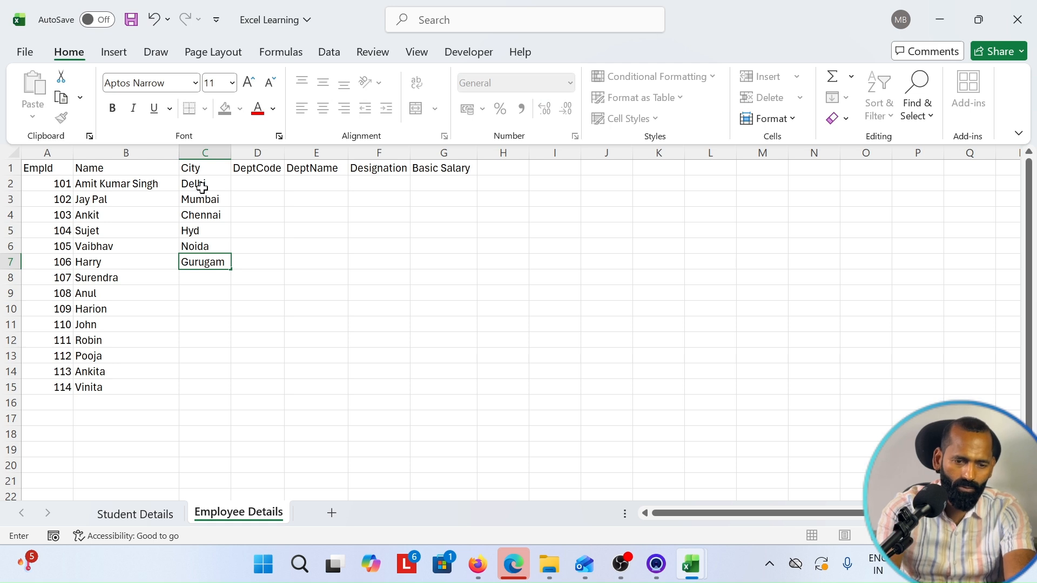
key(Return)
text(Delhi)
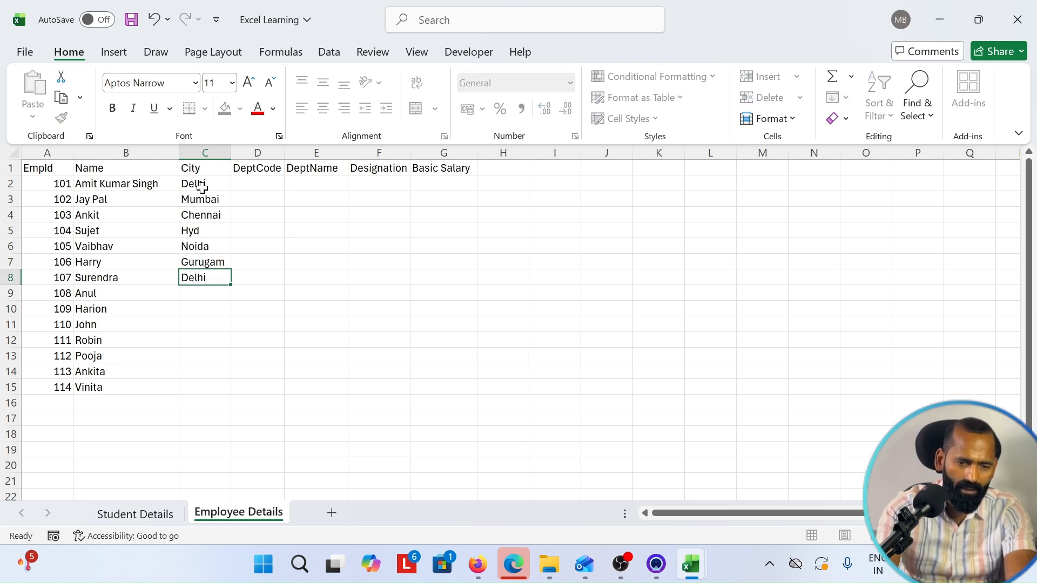
key(Return)
text(Noida)
key(Return)
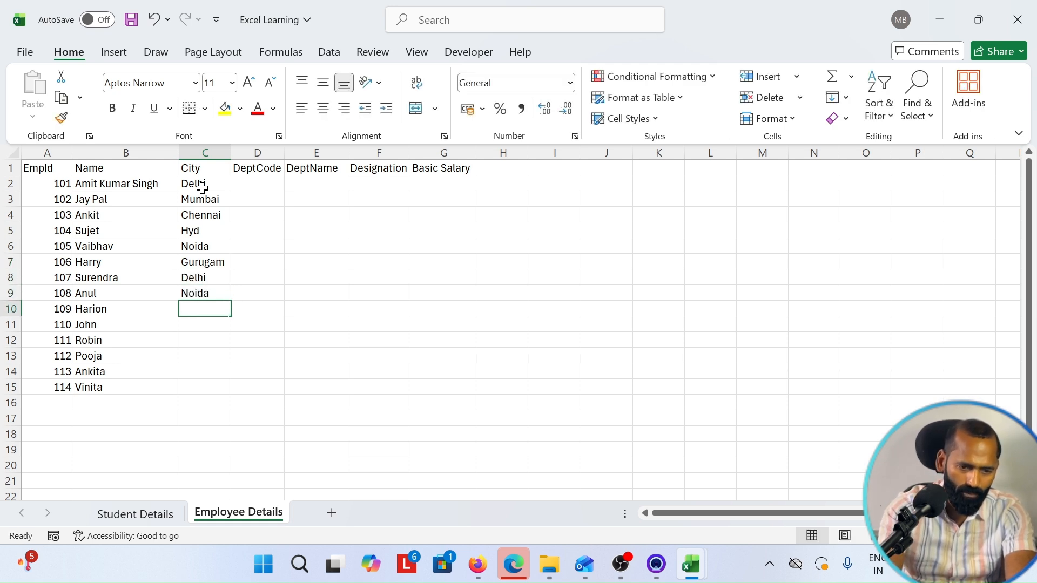
- Enter the cities Mumbai, Delhi, Chennai and Noida in cells C10 to C13
text(Mumbai)
key(Return)
text(Delhi)
key(Return)
text(Ch)
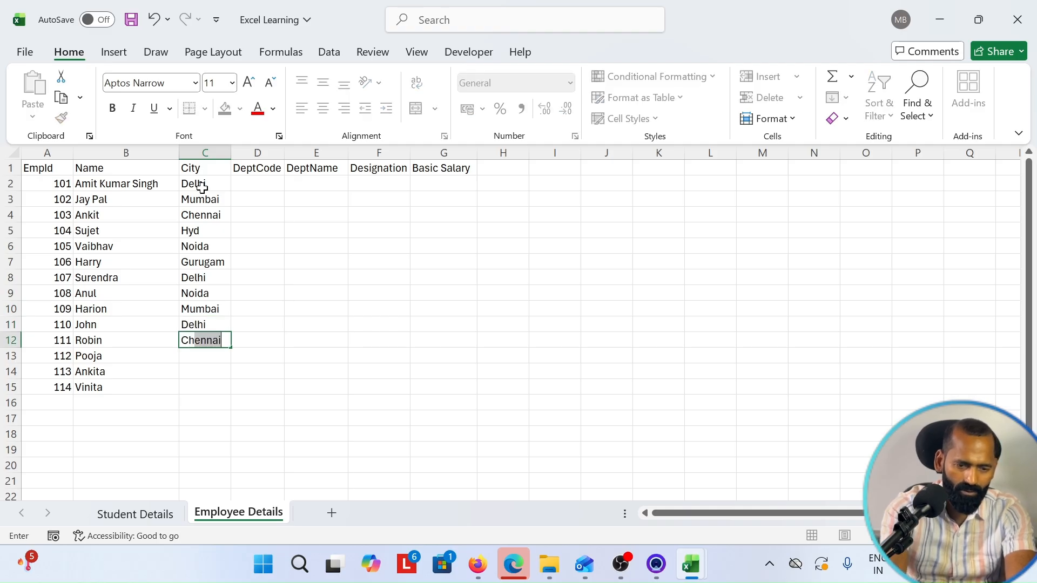
key(Return)
text(Noida)
key(Return)
- Enter the city Delhi for the last two employees in cells C14 and C15
text(D)
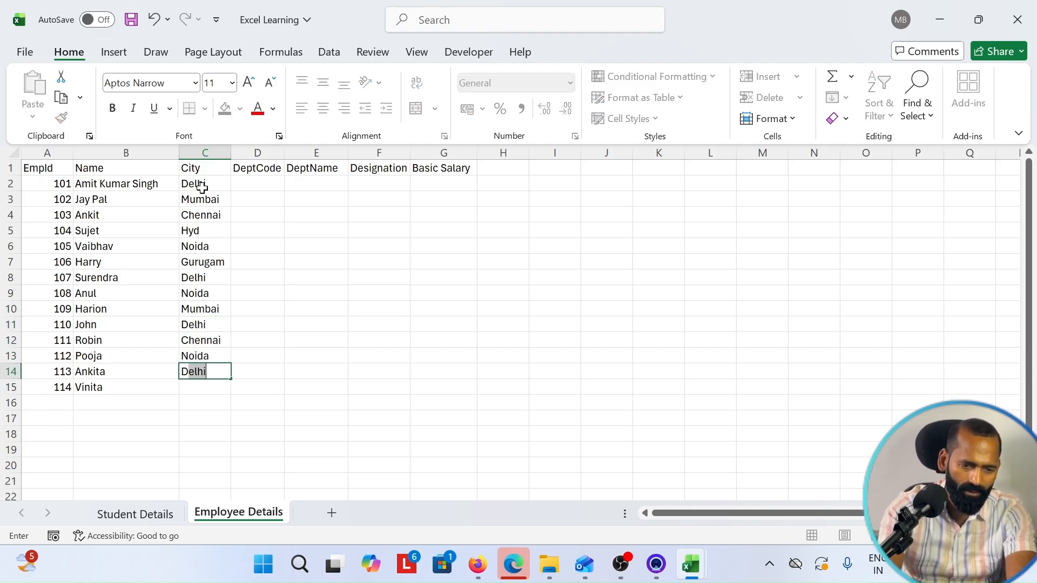
key(Return)
text(Delhi)
key(Return)
- Enter department code 10 in D2 and department name Sales in E2 for the first employee
key(Up)
key(Up)
key(Right)
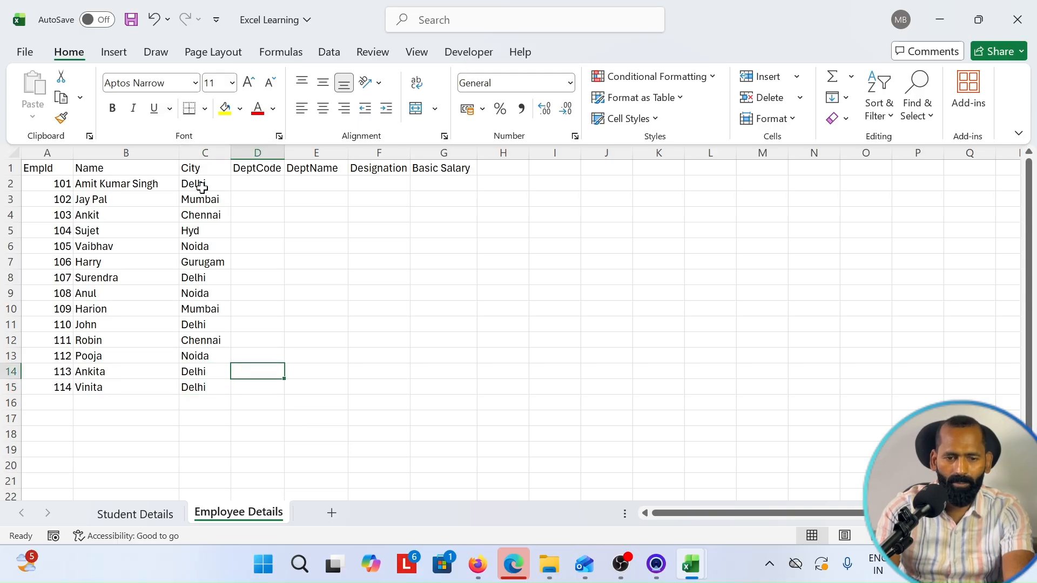
key(ctrl+Up)
key(Down)
text(10)
key(Tab)
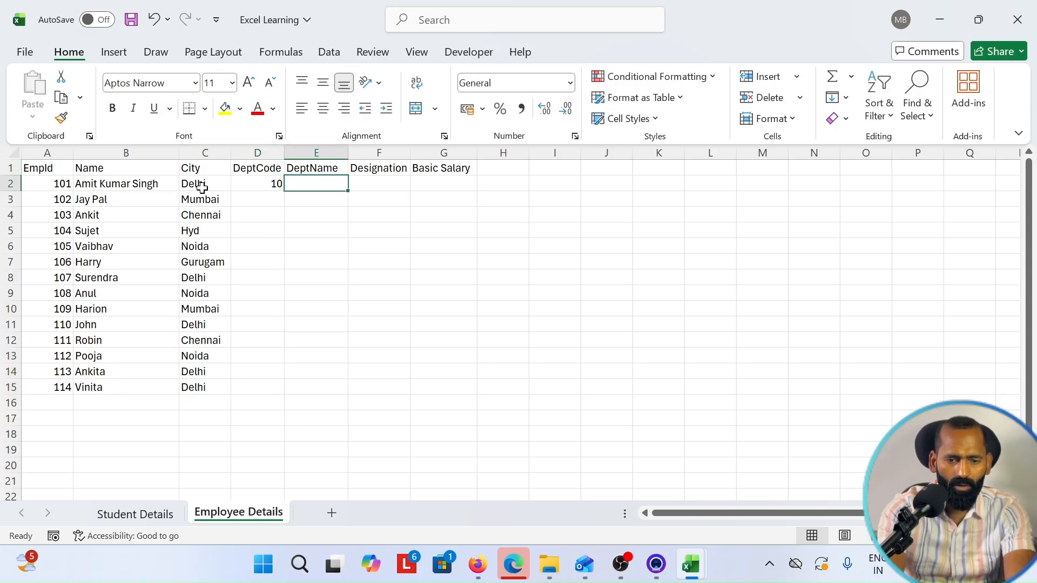
text(Sales)
key(Tab)
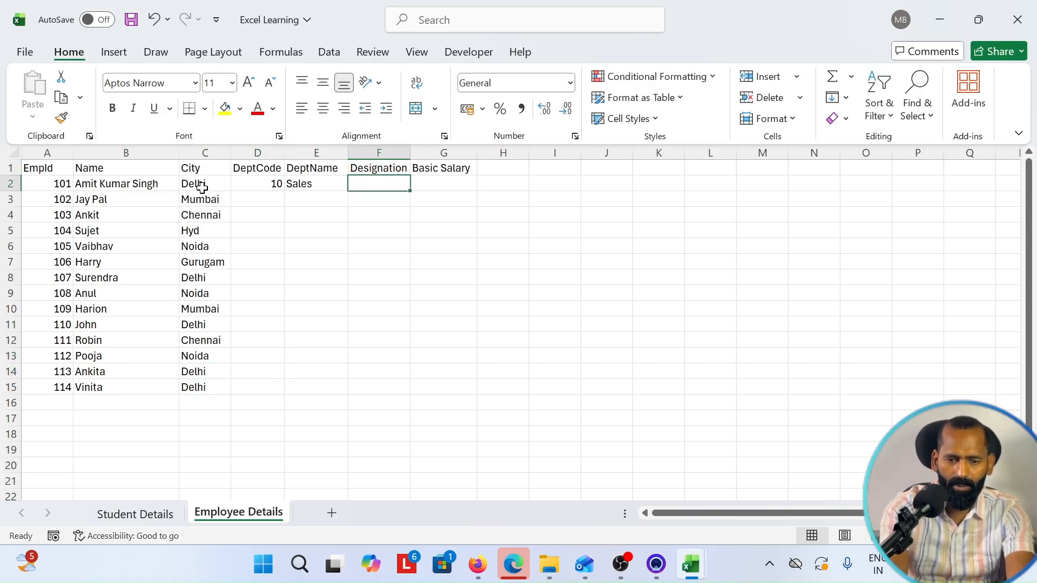
- Enter the designation Salesman for the first employee in cell F2
text(Sales)
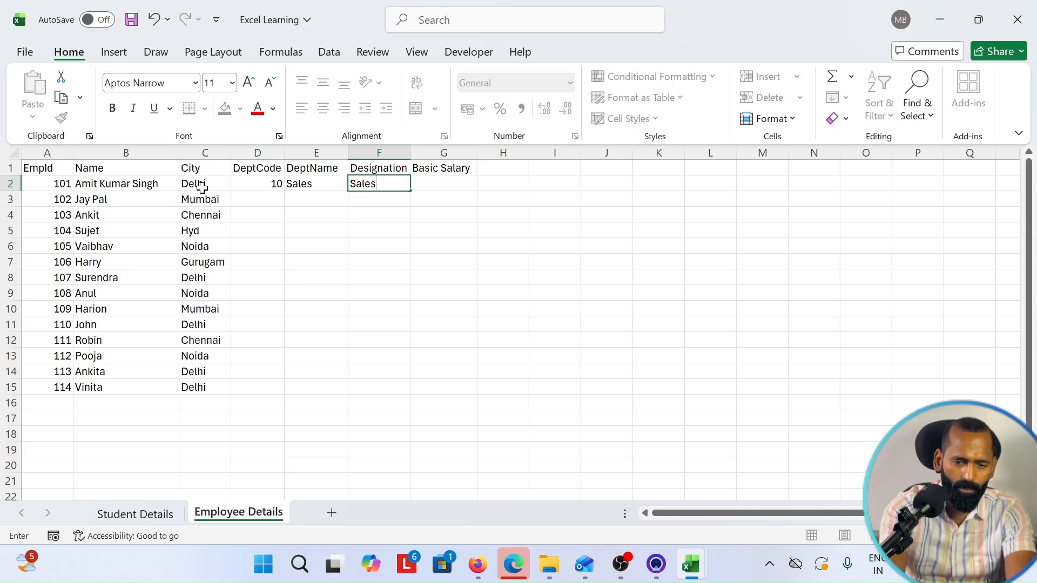
text( man)
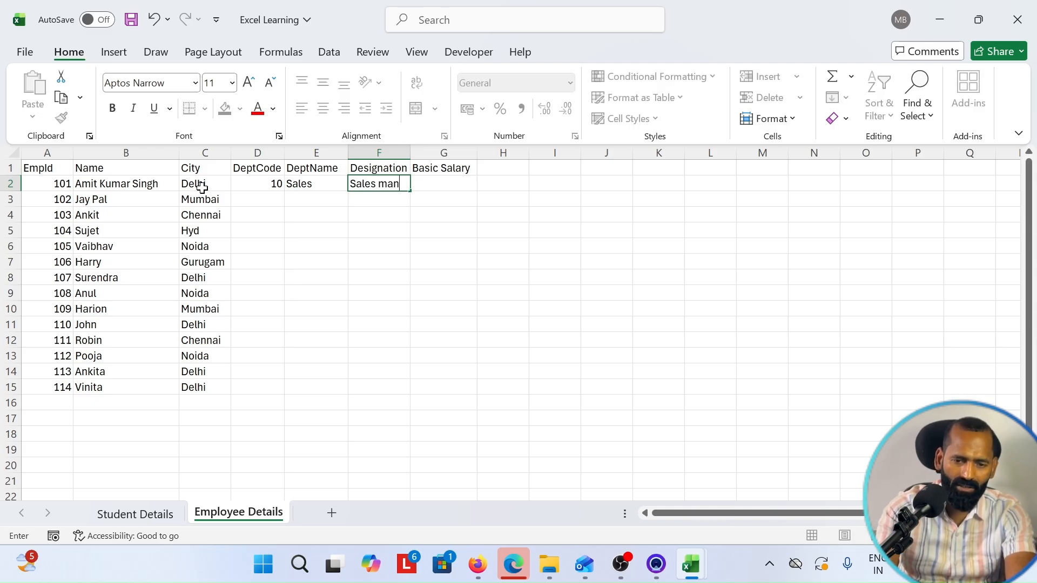
key(BackSpace)
key(BackSpace)
key(BackSpace)
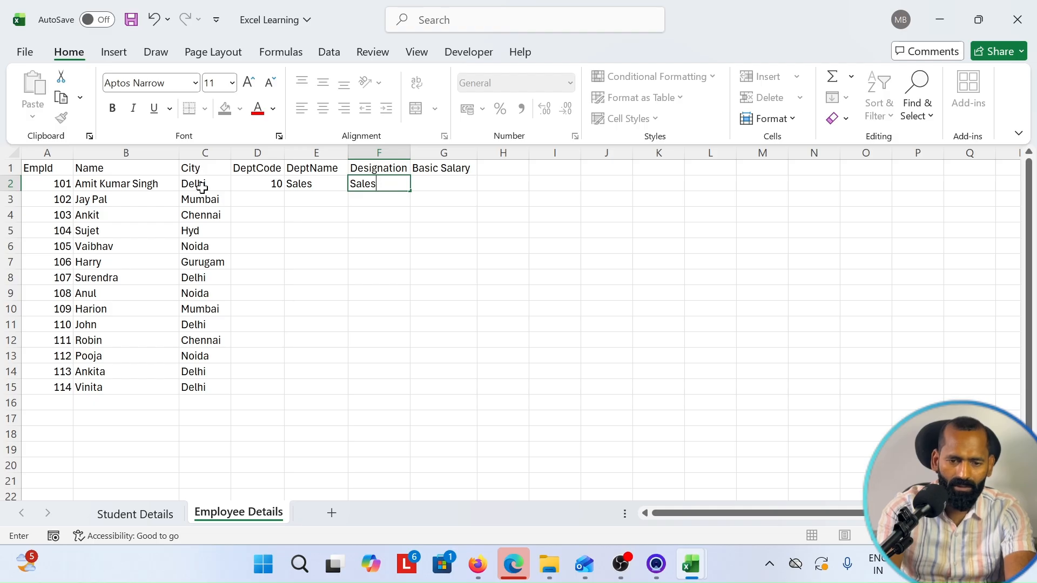
text(man)
key(Return)
- Enter department code 10, department name Sales and designation Sales Manager in cells D3 to F3
text(10)
key(Return)
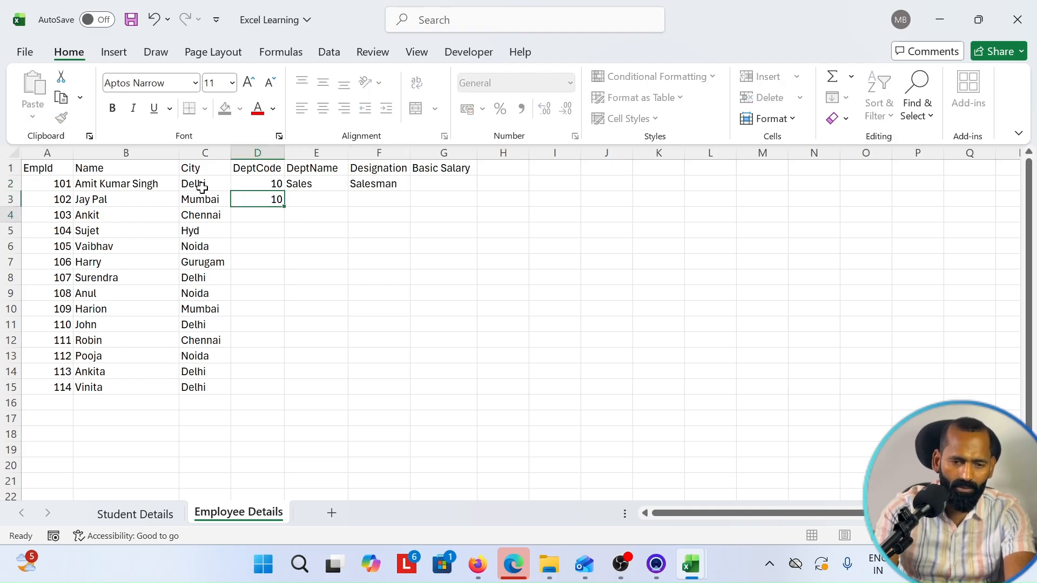
key(Tab)
text(S)
key(Tab)
text(S)
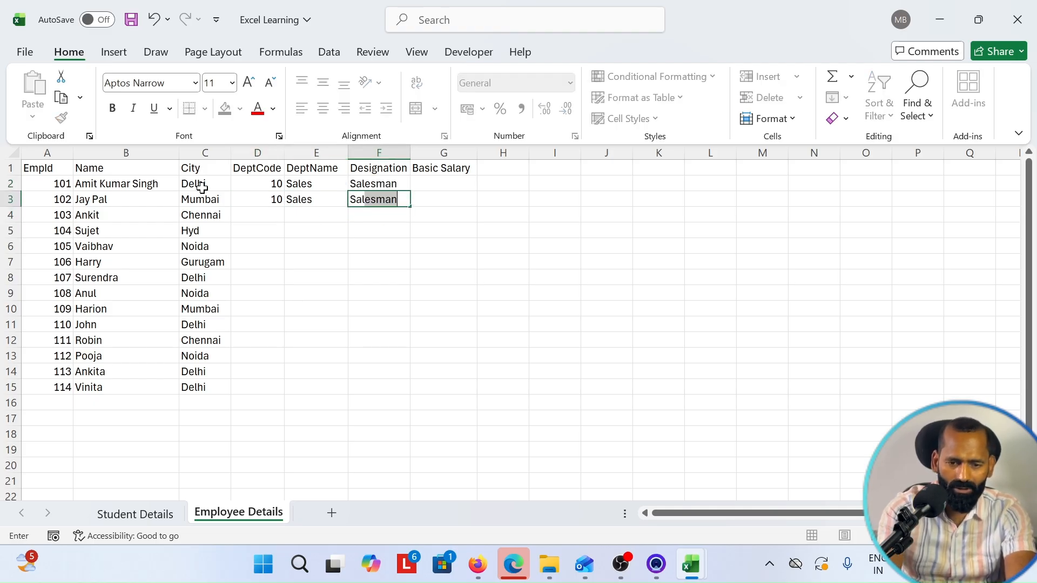
text(ales Manage)
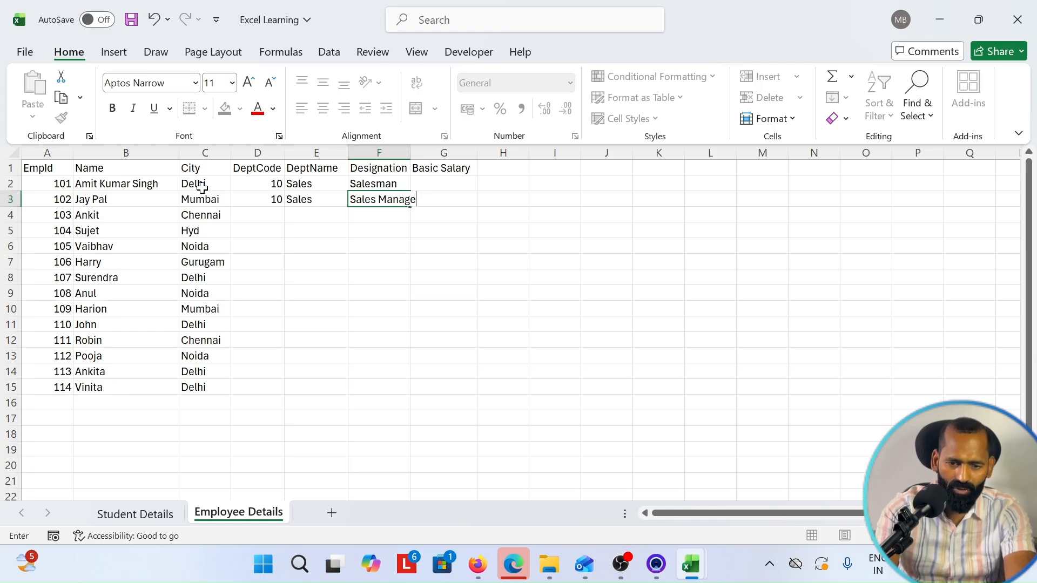
text(r)
key(Return)
- Enter department code 10, department name Sales and designation Sr. Salesman in cells D4 to F4
key(Left)
key(Left)
text(10)
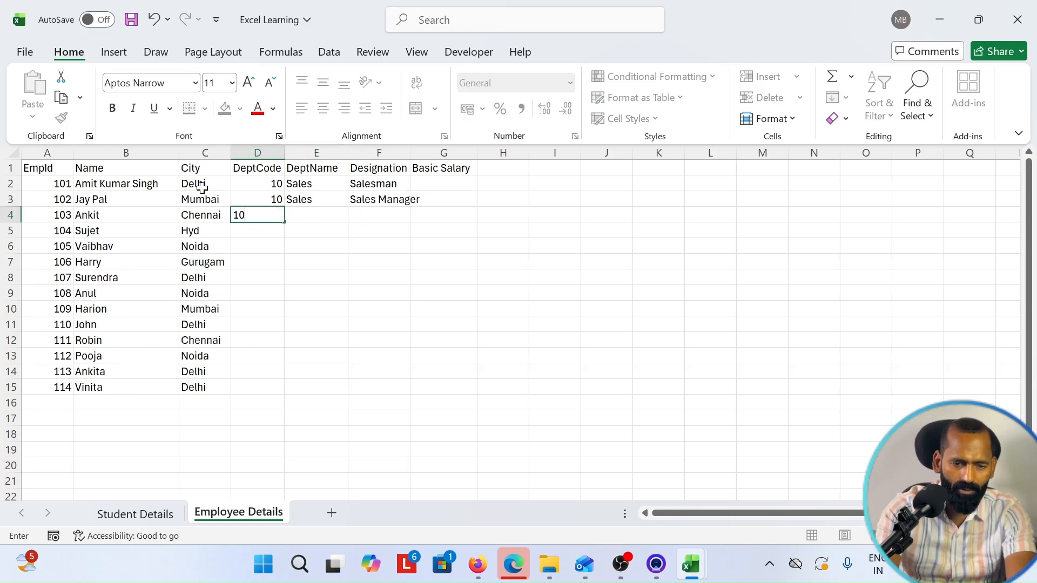
key(Tab)
text(Sales)
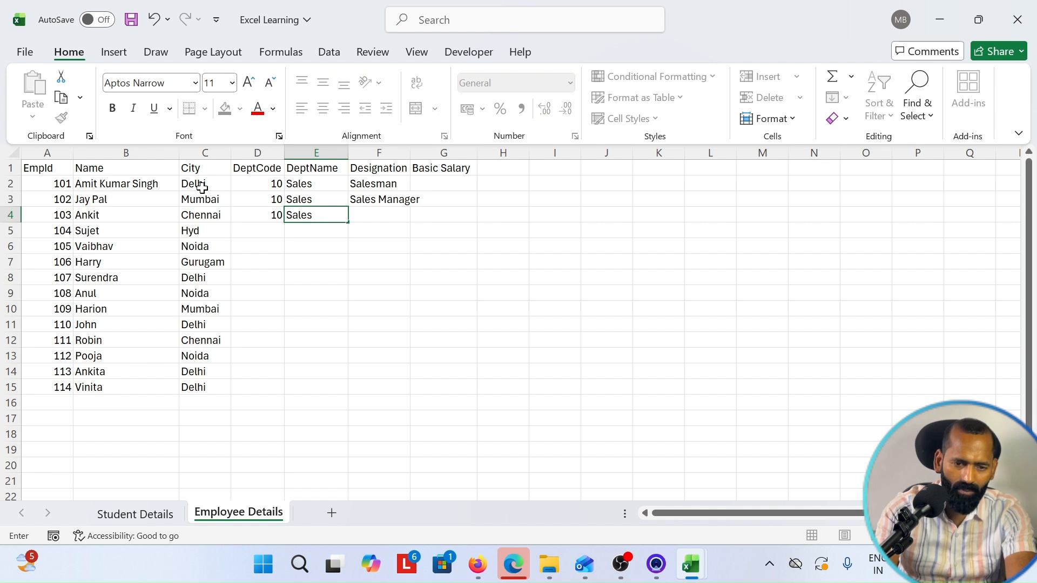
key(Tab)
text(Sr. Sav)
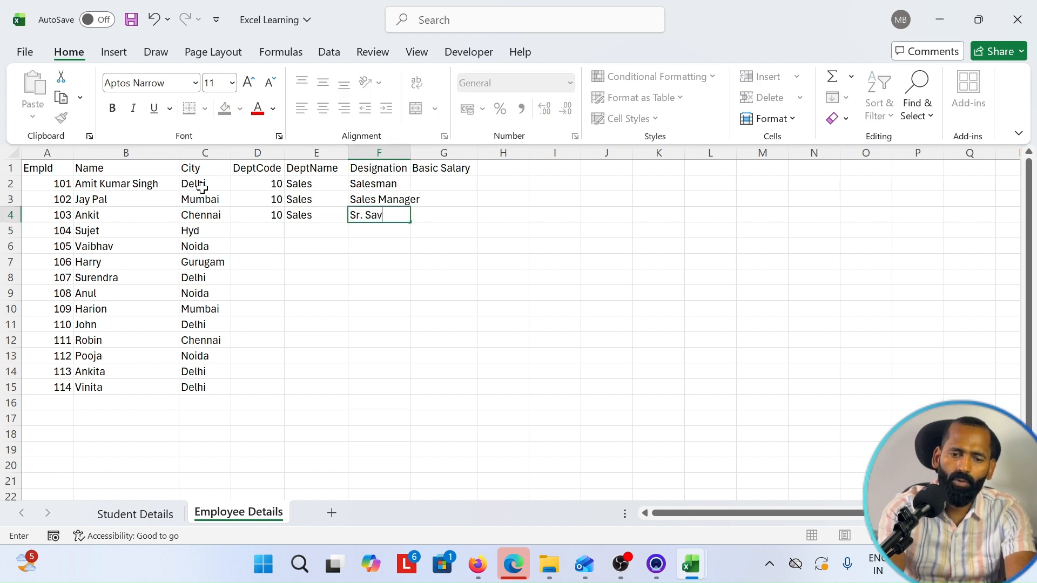
key(BackSpace)
text(le)
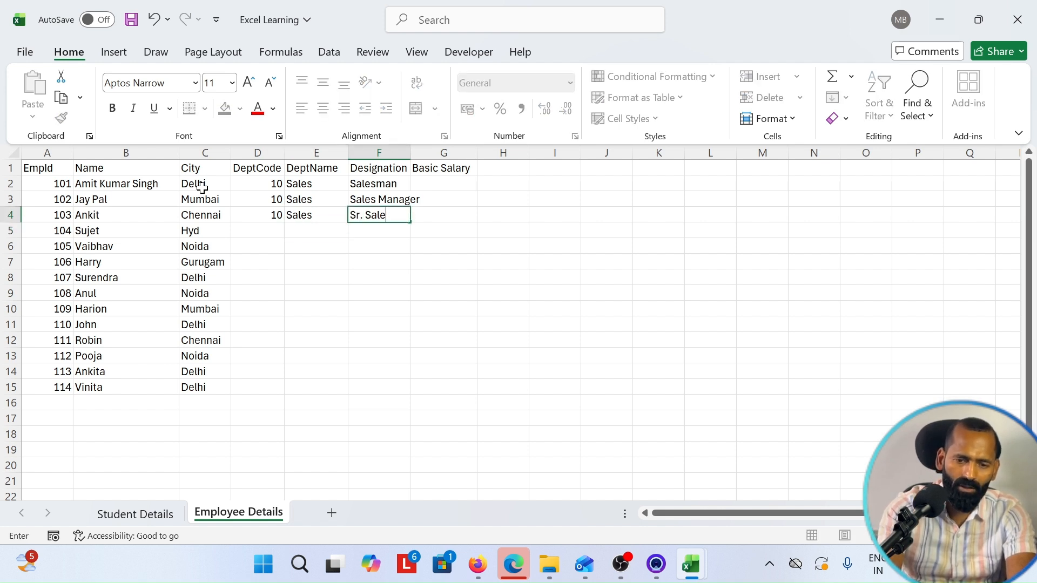
text(lsman)
key(Return)
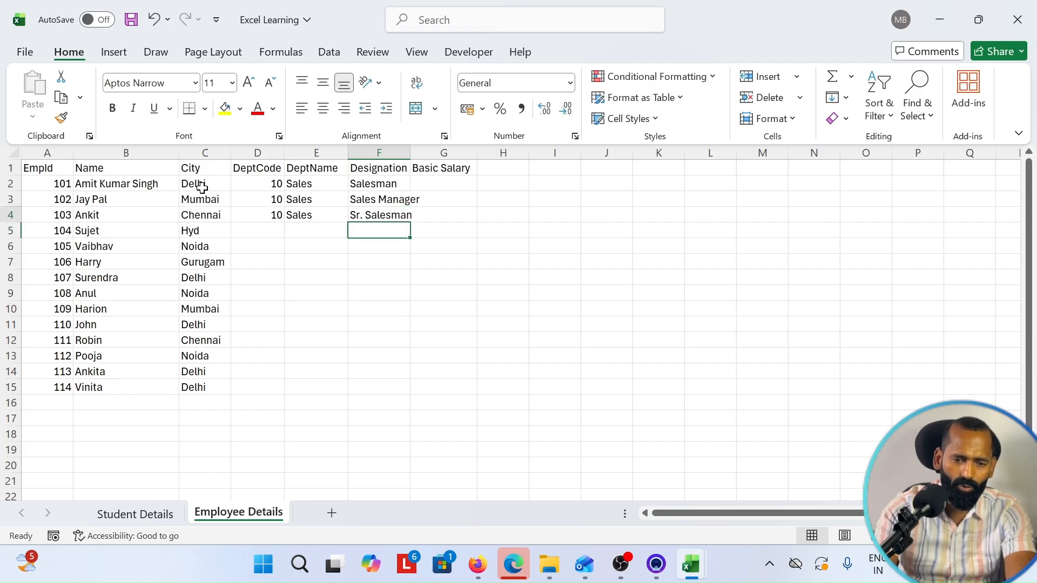
- Enter department code 20, department name Accounts and designation Accountant in cells D5 to F5
key(Left)
key(Left)
text(20)
key(Tab)
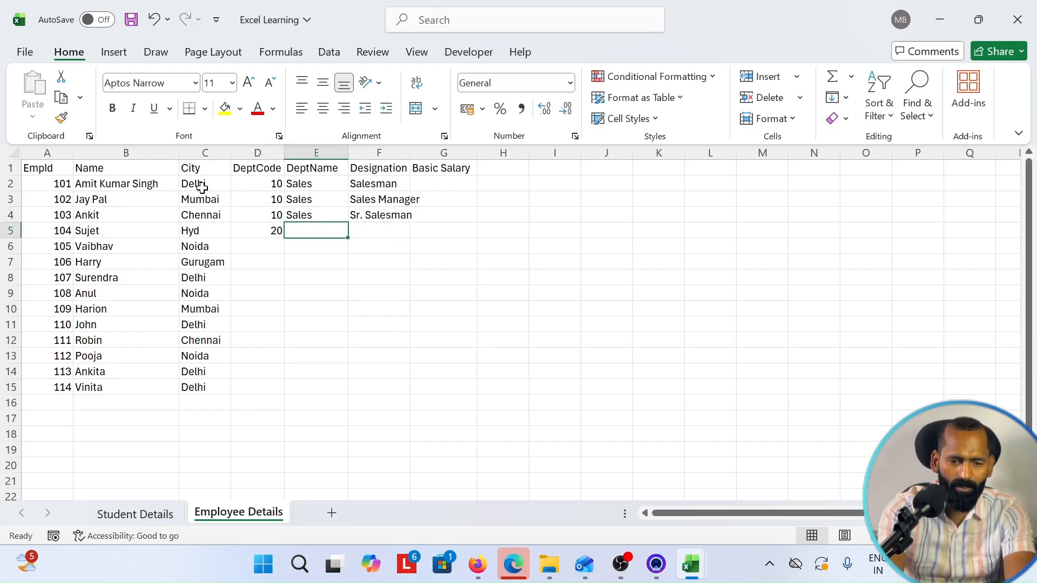
text(Acc)
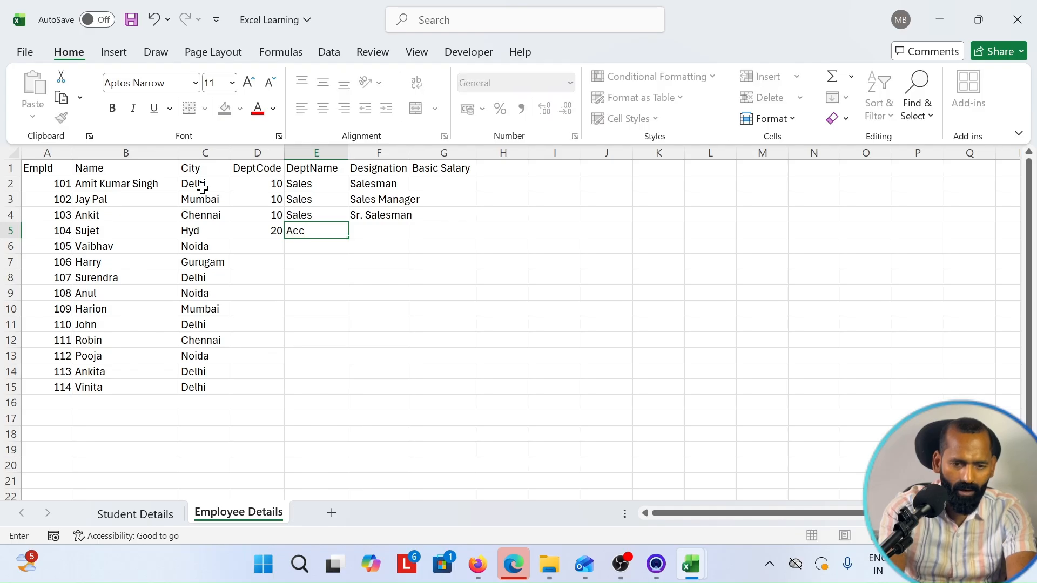
text(ounts)
key(Tab)
text(A)
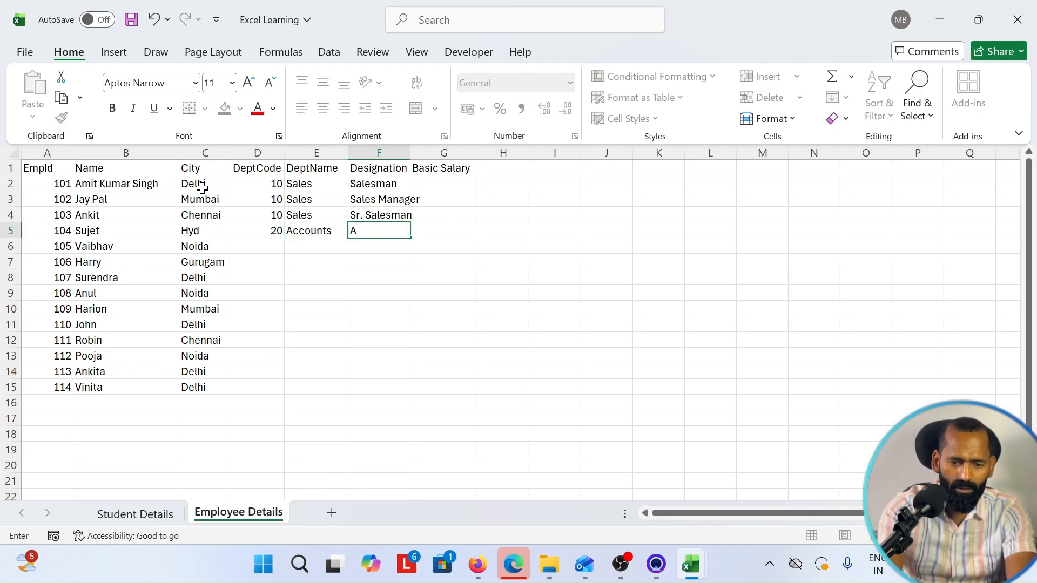
text(ccoun)
key(BackSpace)
text(untant)
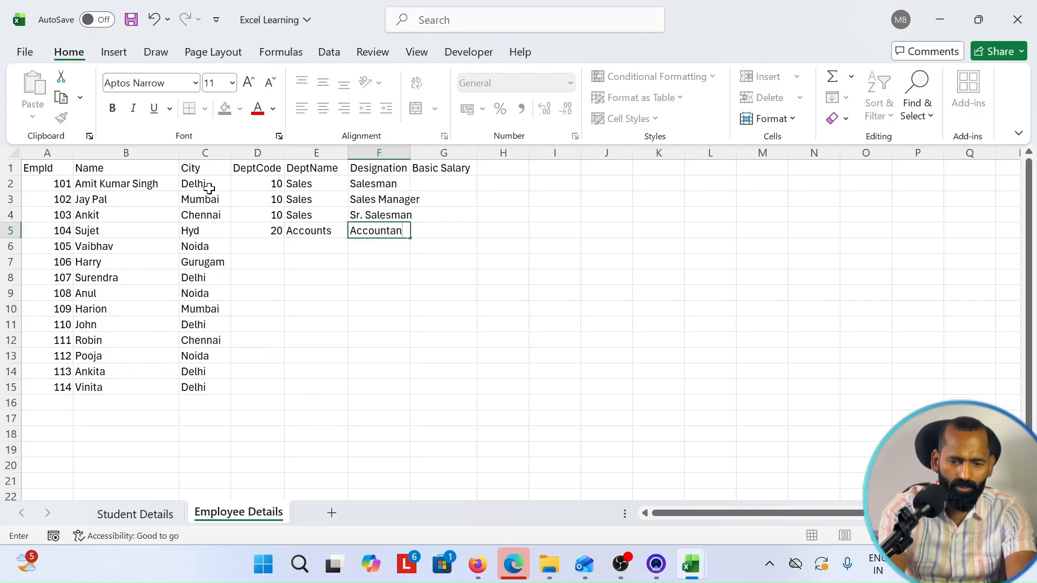
key(Return)
- Enter department code 20, department name Accounts and designation Accounts Manager in cells D6 to F6
text(20)
key(Tab)
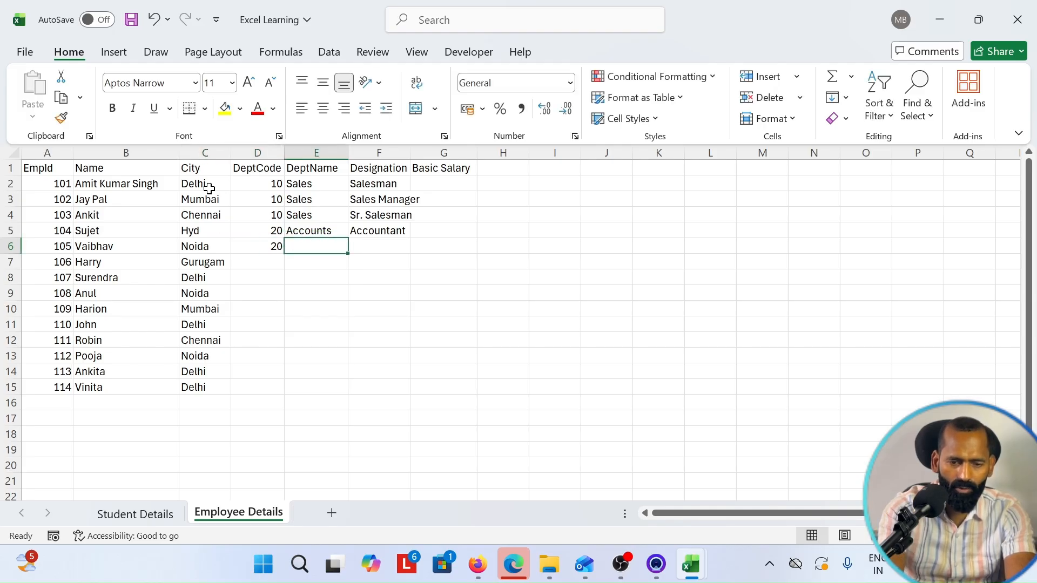
text(Accoun)
key(Tab)
text(Account)
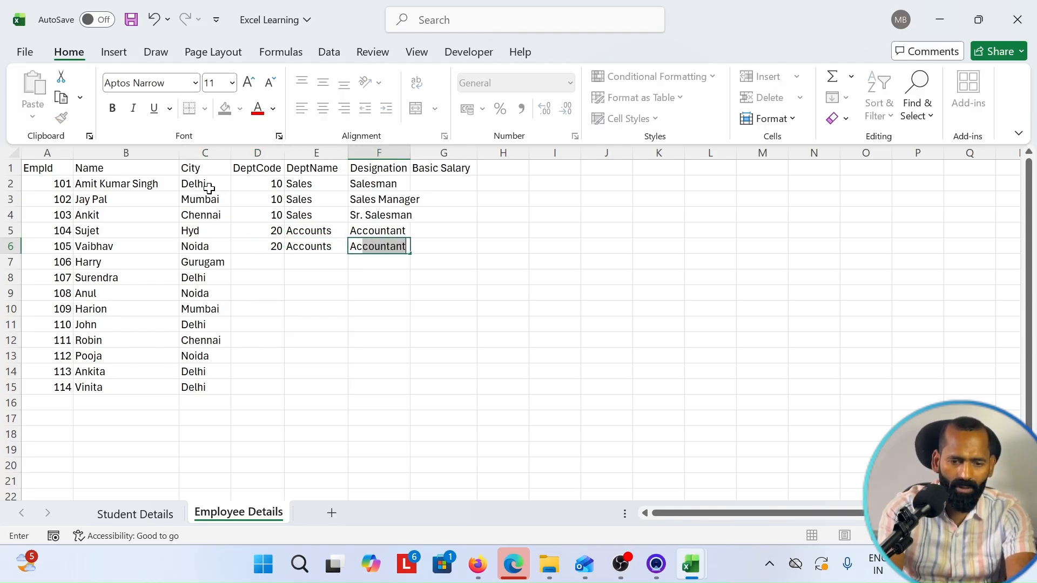
text(an)
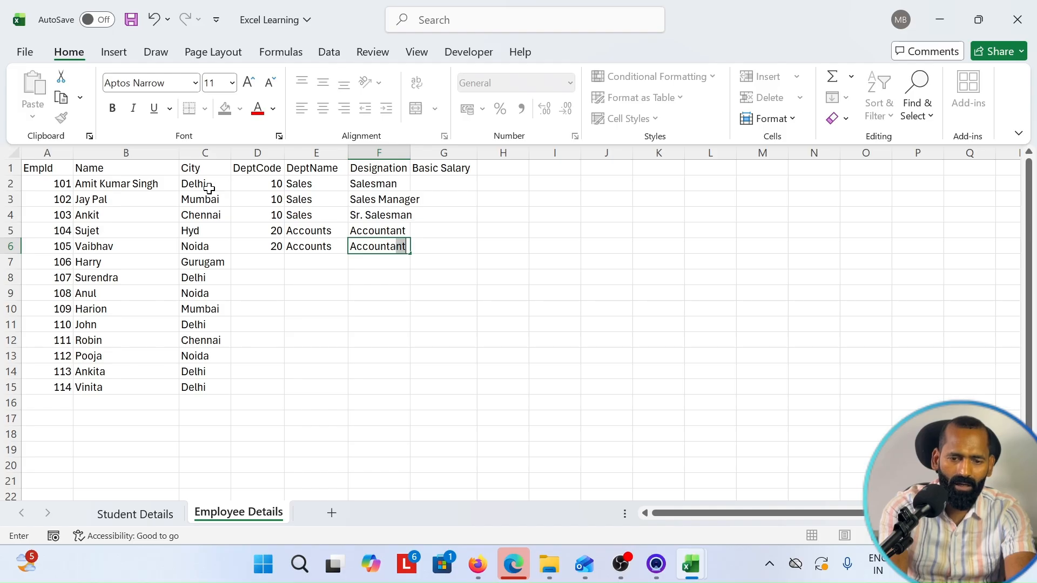
text( Manager)
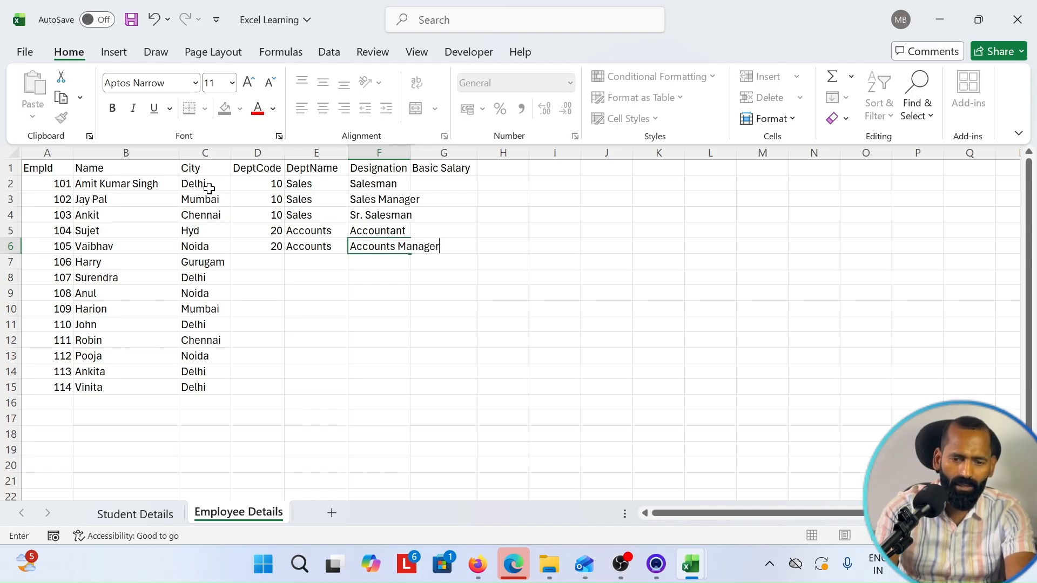
key(Return)
- Enter department code 30, department name HR and designation Hr Executive in cells D7 to F7
text(30)
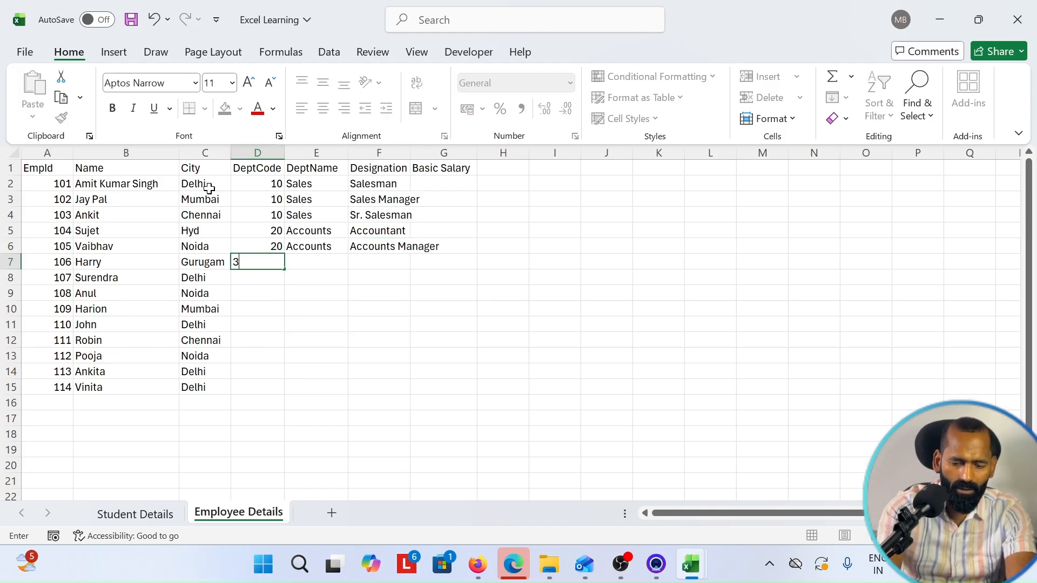
key(Tab)
text(HR)
key(Tab)
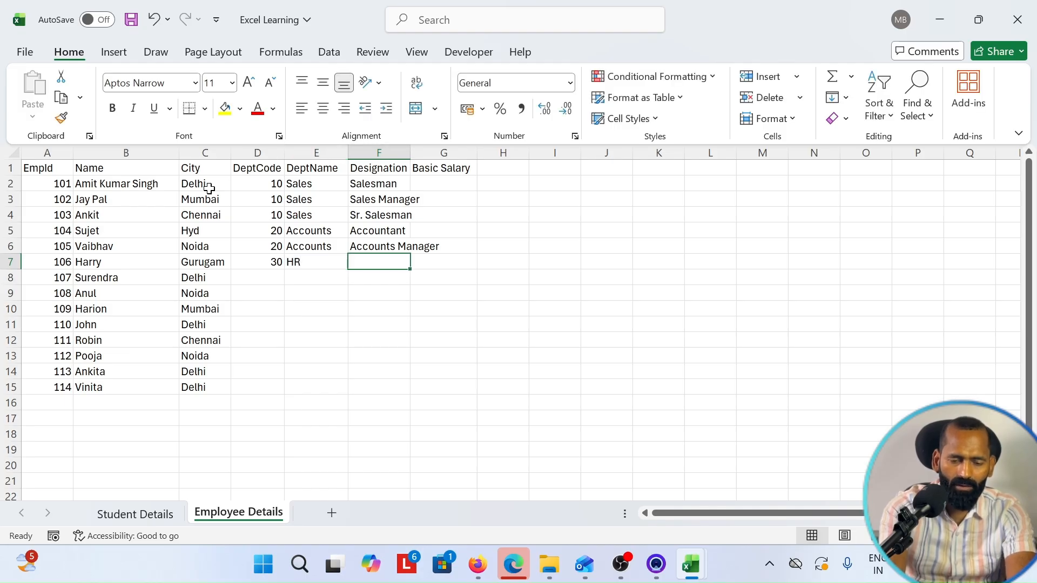
text(Hr Executive)
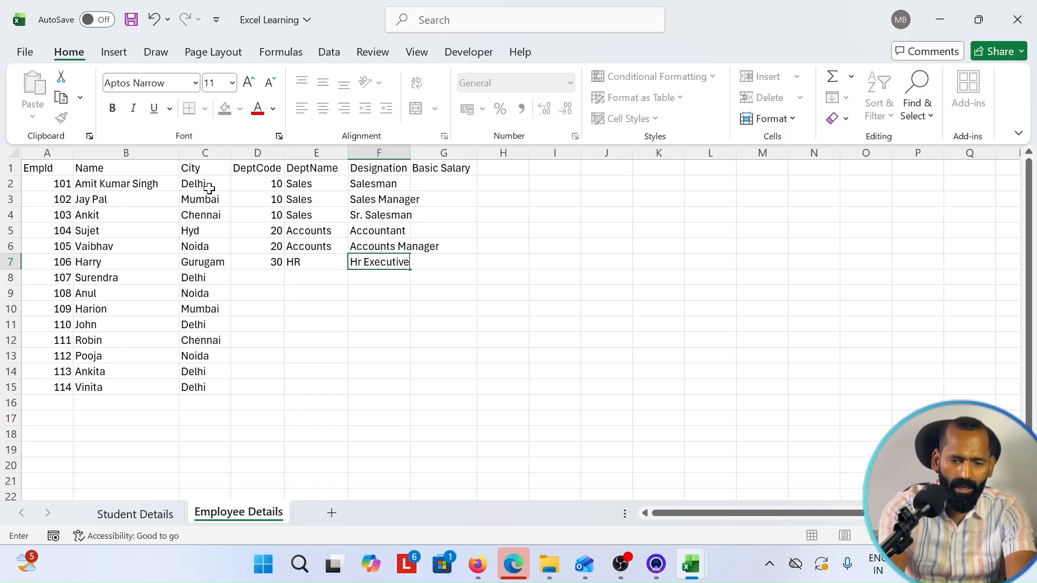
key(Return)
- Enter department code 30, department name HR and designation Hr Manager in cells D8 to F8
text(30)
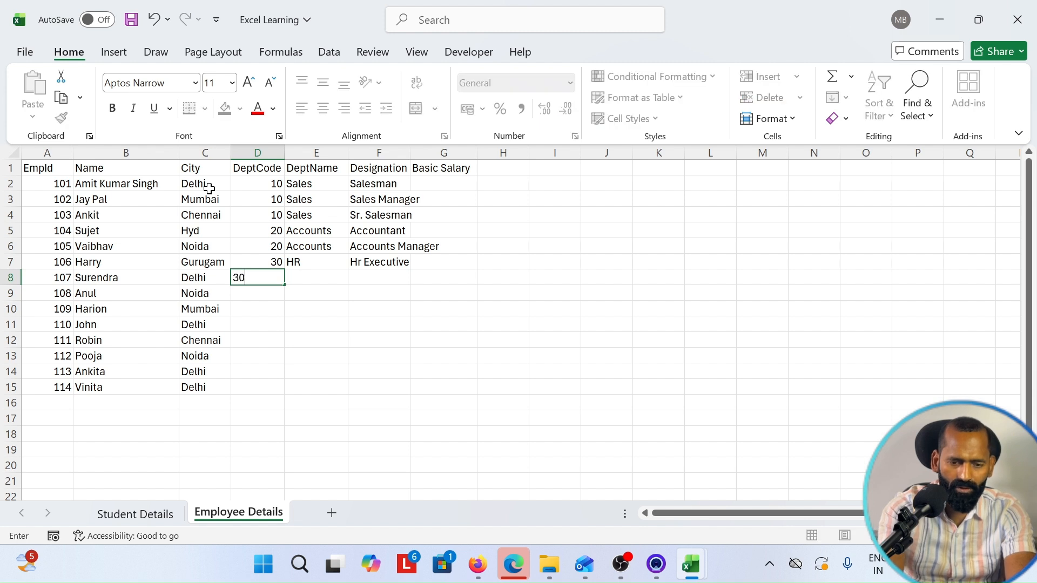
key(Tab)
text(HR)
key(Tab)
text(Hr )
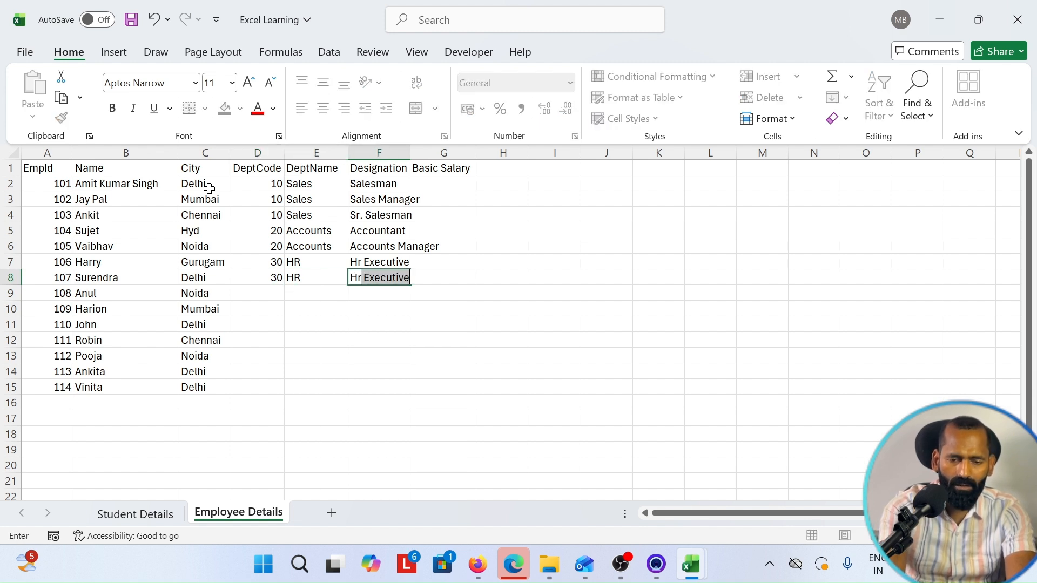
text(Manage)
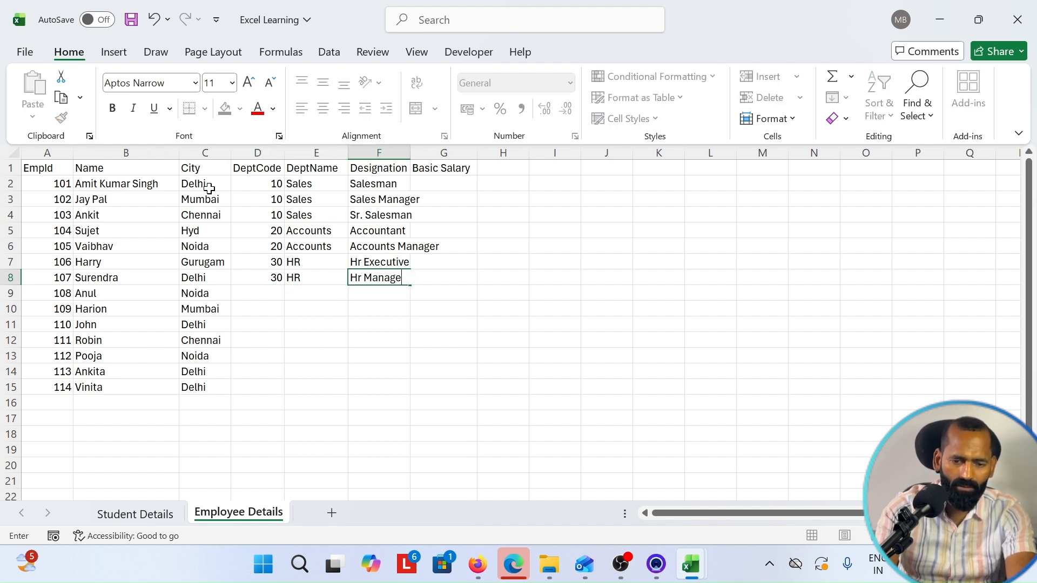
text(r)
key(Return)
- Enter department code 40, department name IT and designation Software Engineer in cells D9 to F9
text(40)
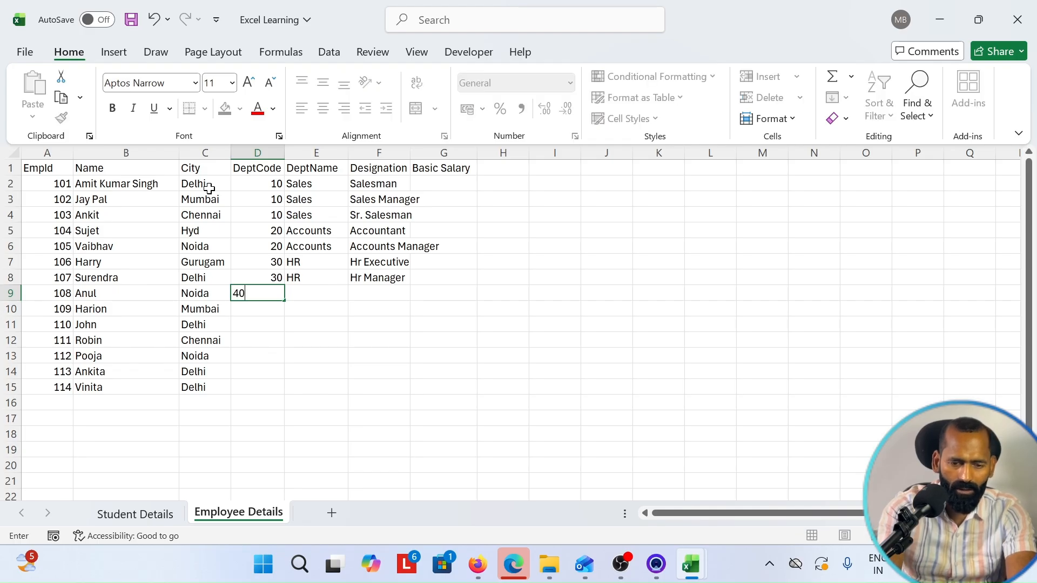
key(Tab)
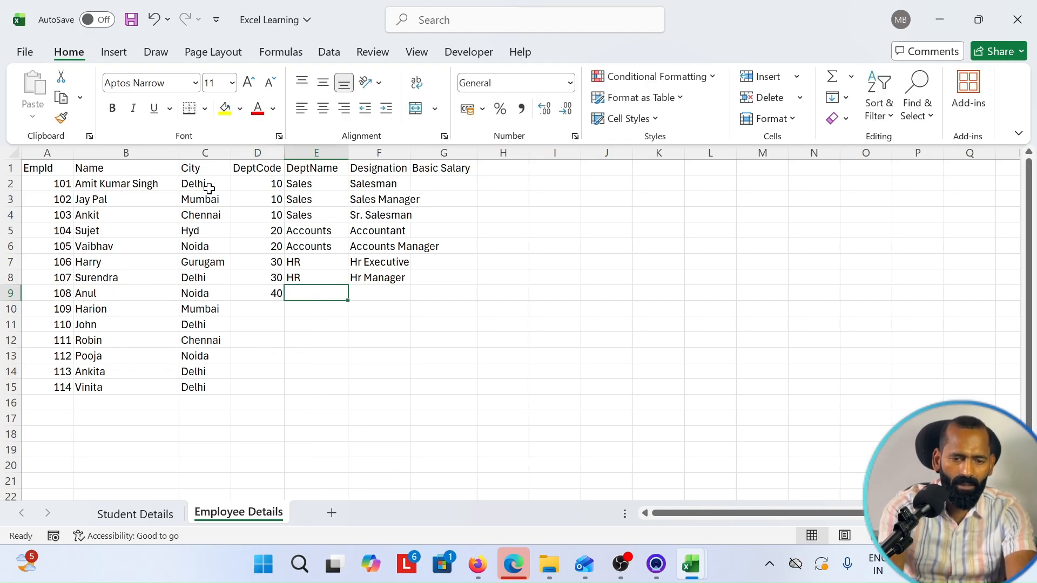
text(A)
key(BackSpace)
key(BackSpace)
text(I)
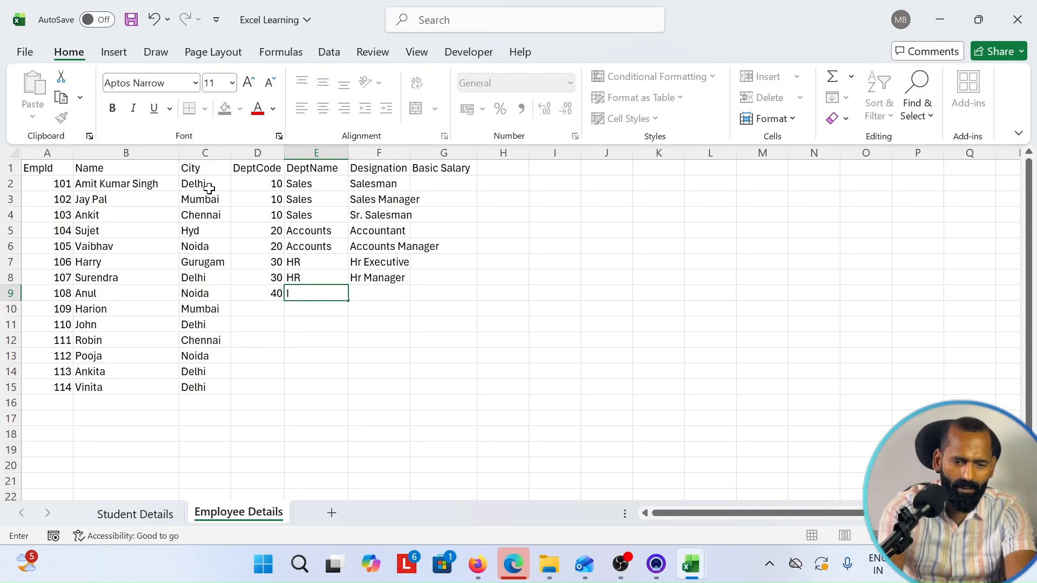
text(T)
key(Tab)
text(Software )
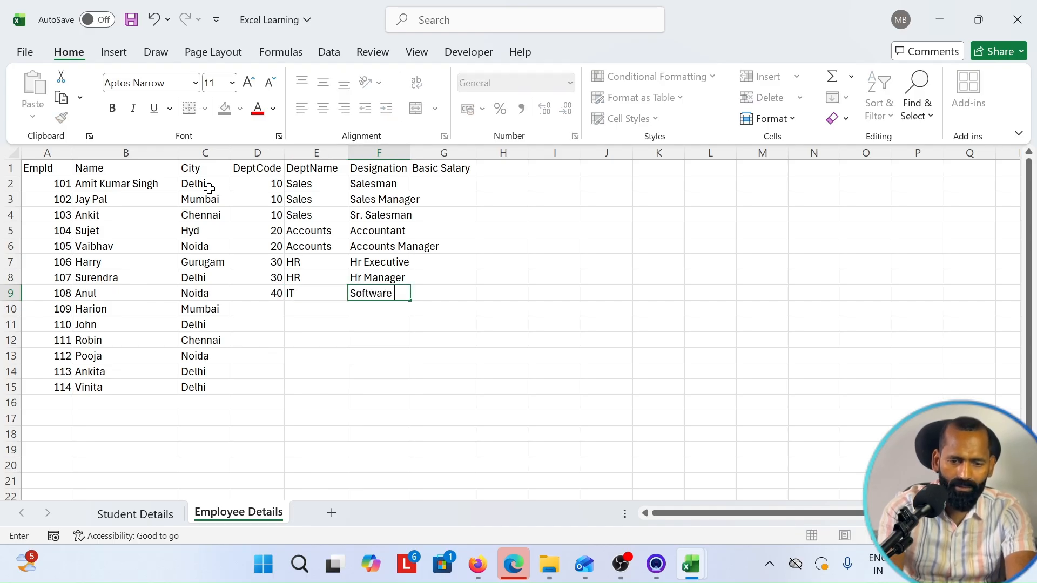
text(Engineer)
key(Return)
- Enter department code 40, department name IT and designation Hardware Engineer in cells D10 to F10
text(40)
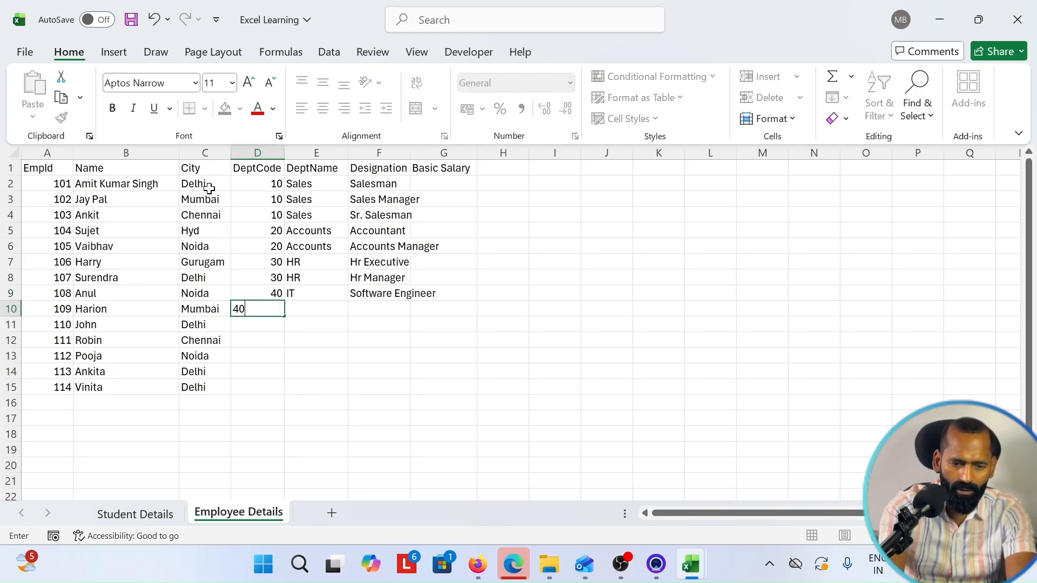
key(Tab)
text(IT)
key(Tab)
text(H)
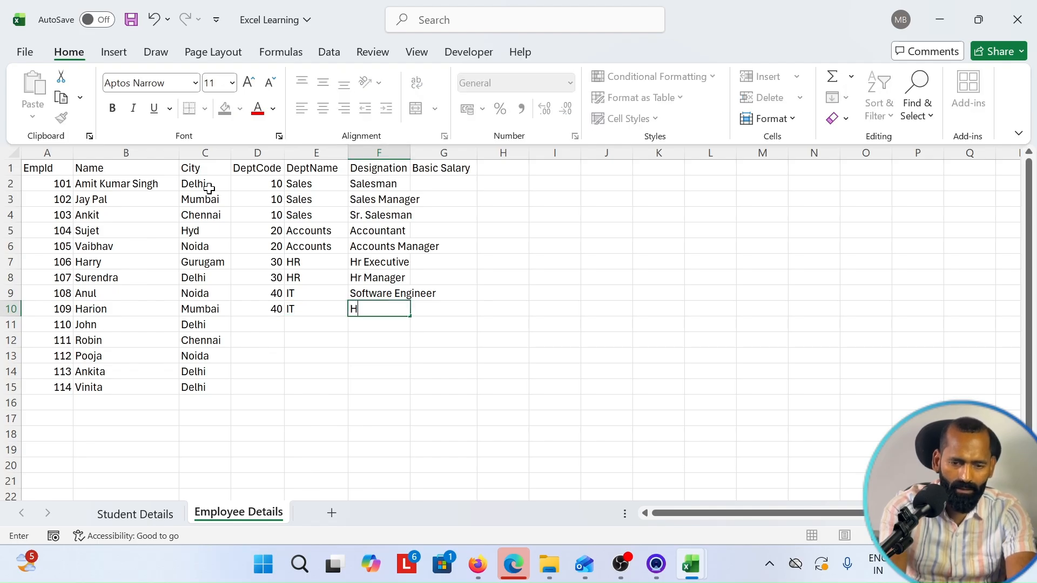
text(ardware Engine)
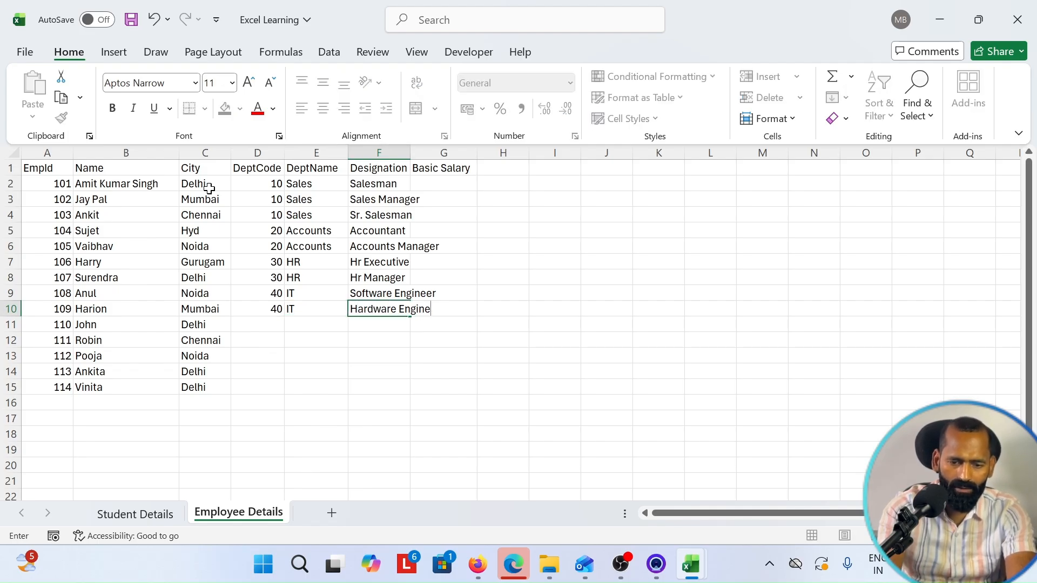
text(er)
key(Return)
- Enter department code 40, department name IT and designation IT Manager in cells D11 to F11
text(40)
key(Tab)
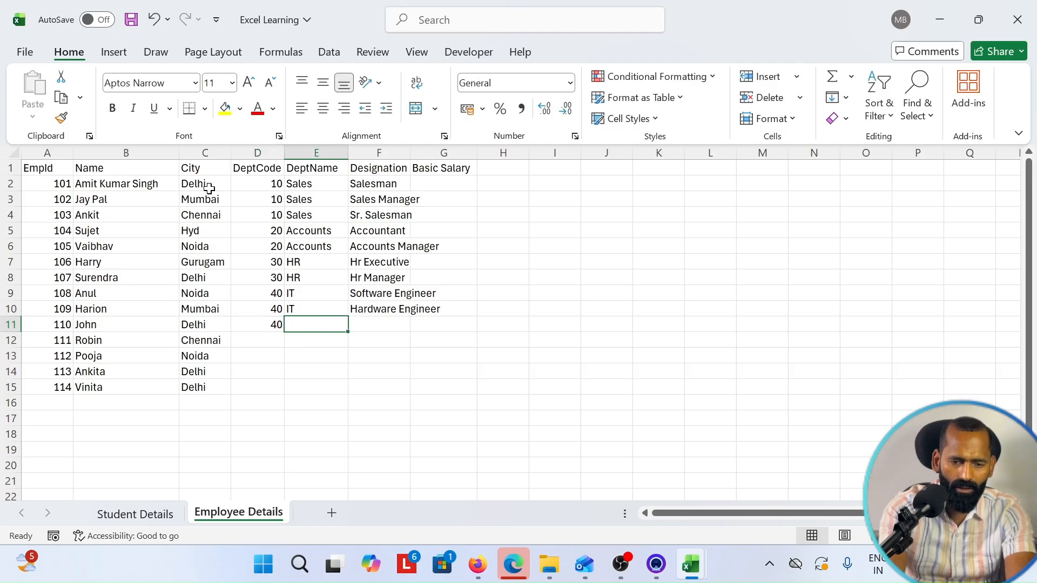
text(IT)
key(Tab)
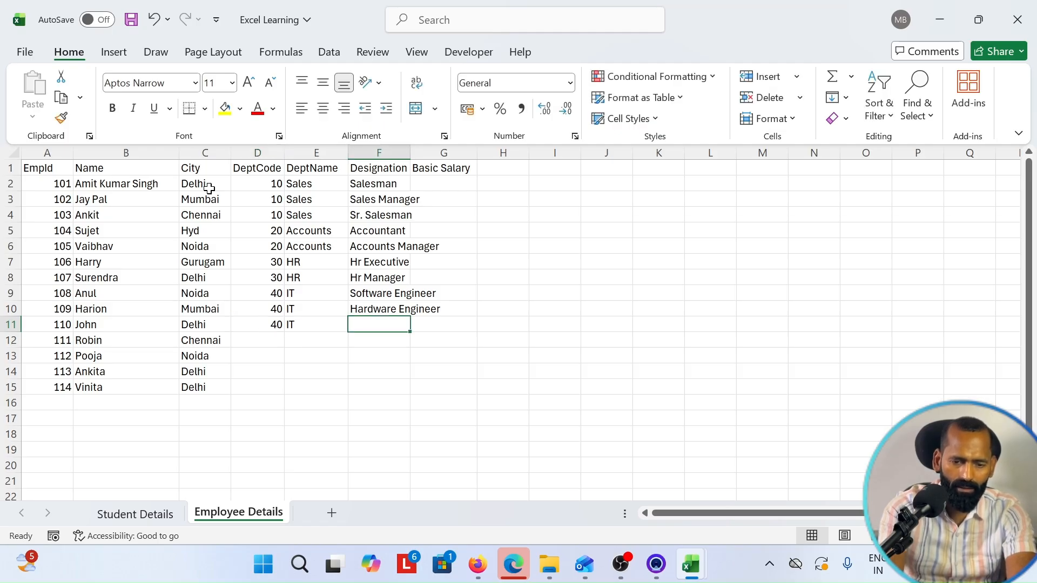
text(IT Mange)
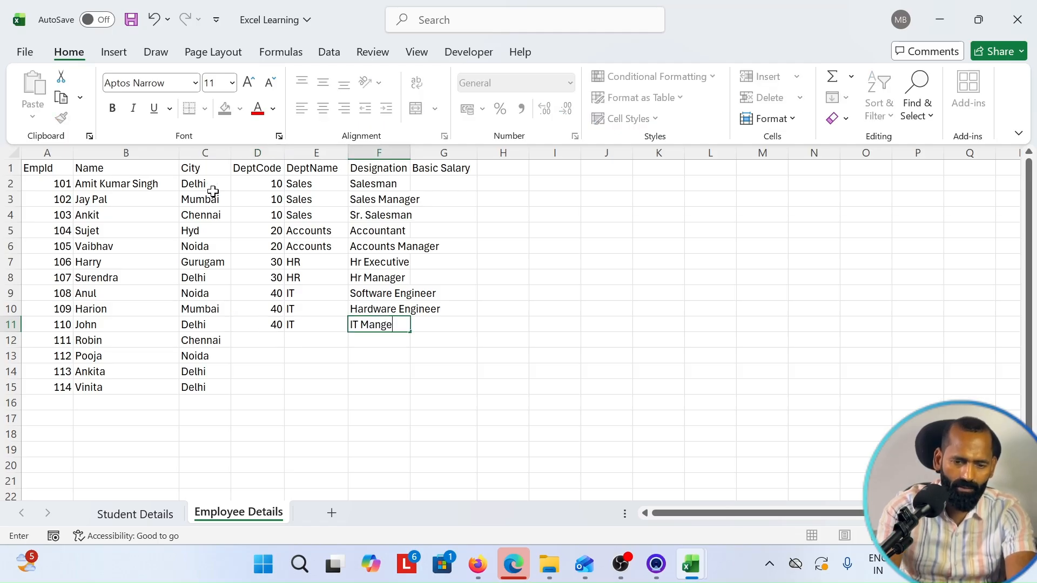
key(BackSpace)
key(BackSpace)
text(ager)
key(Return)
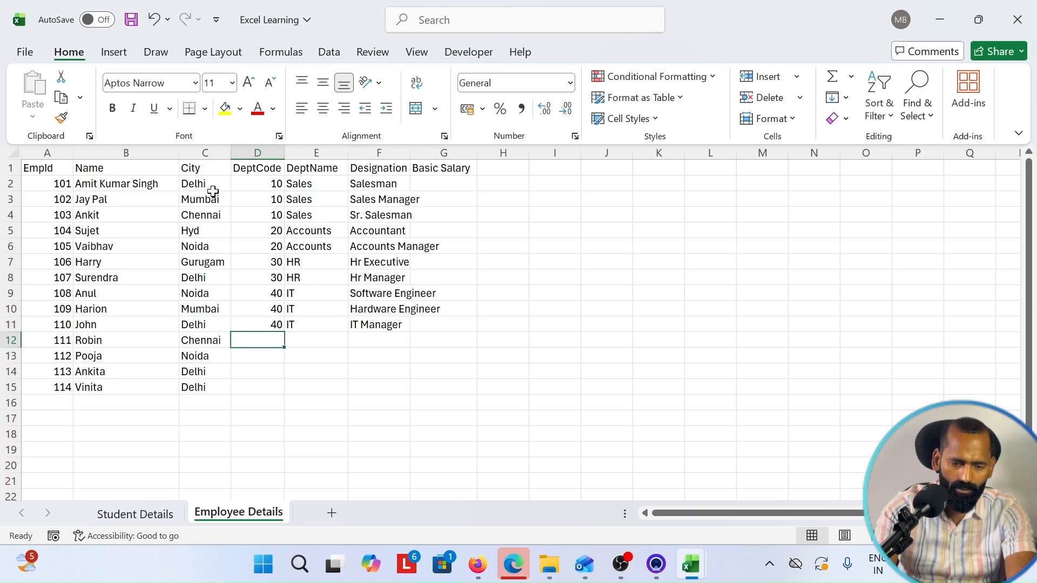
- Enter department code 50, department name Admin and designation Admin Executive in cells D12 to F12
text(50)
key(Tab)
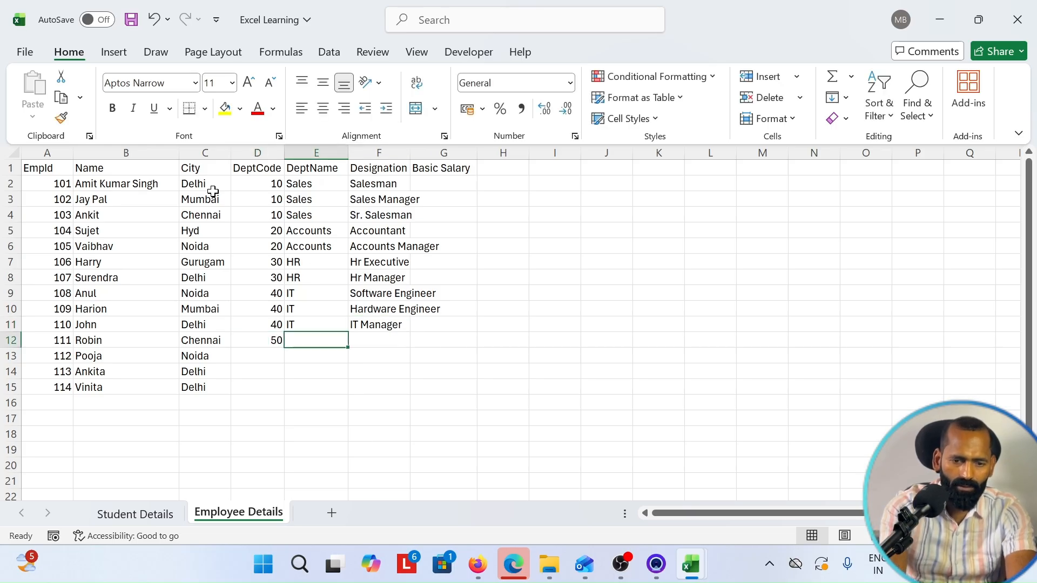
text(Admin)
key(Tab)
text(Admi)
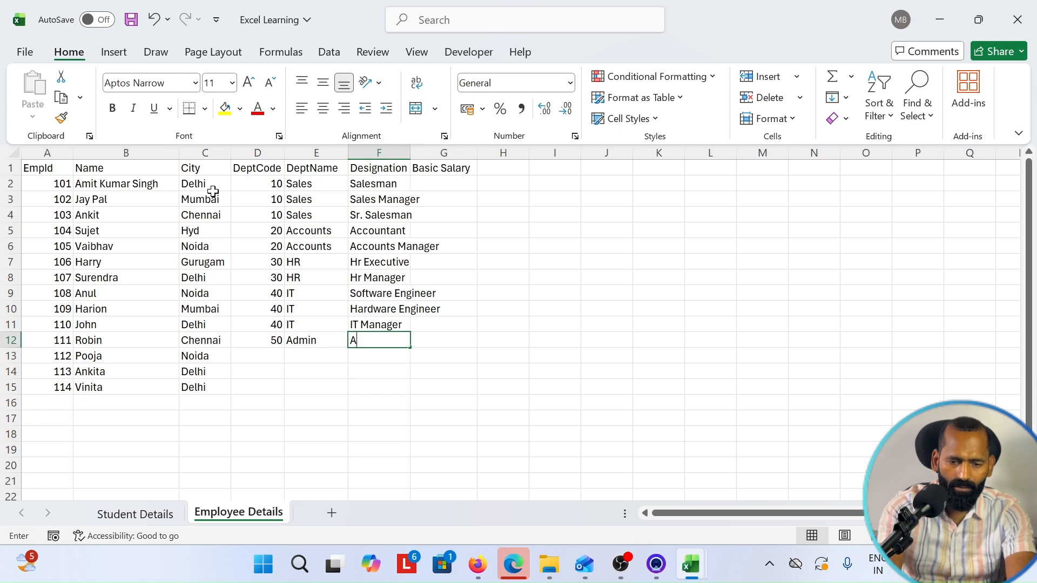
text(n Executive)
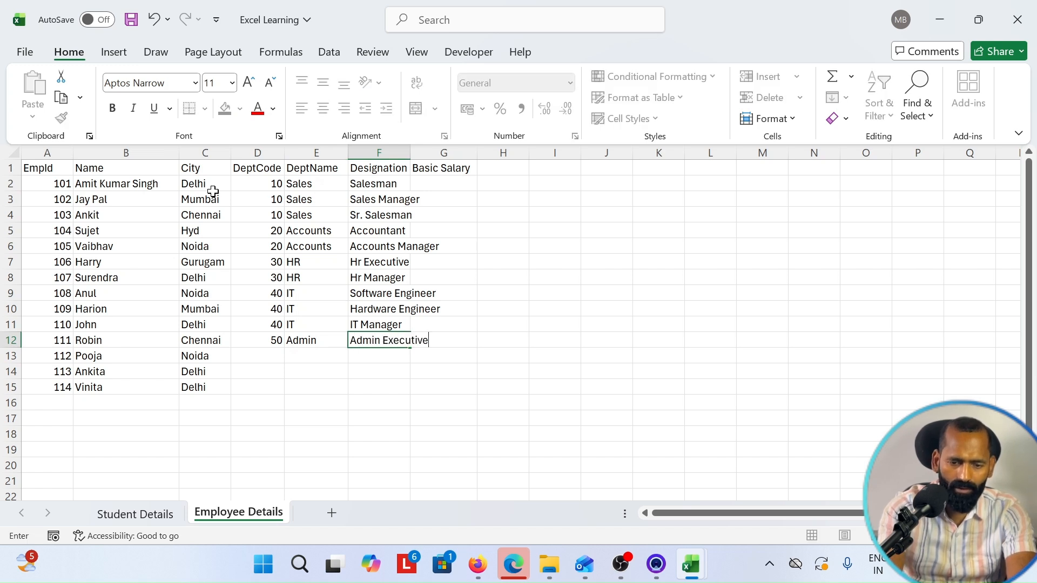
key(Return)
- Enter department code 50, department name Admin and designation Admin Manager in cells D13 to F13
text(4)
text(0)
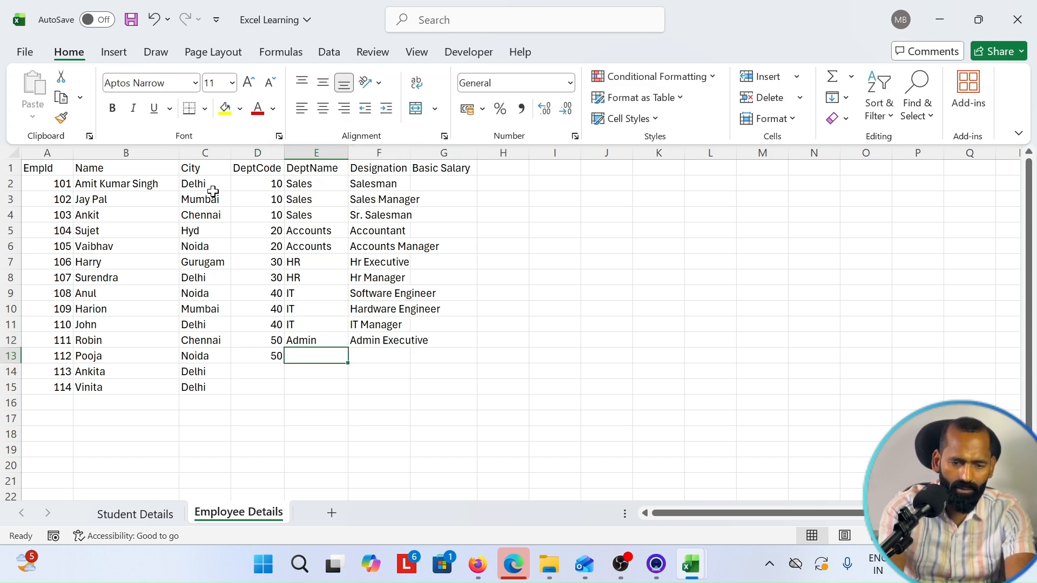
key(Tab)
text(Admin)
key(Tab)
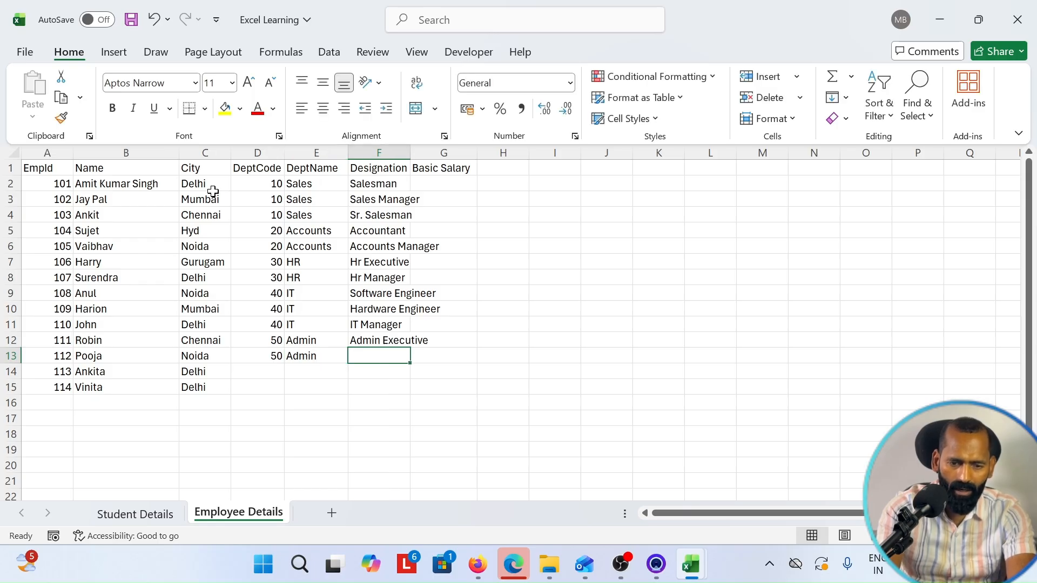
text(Admin Manag)
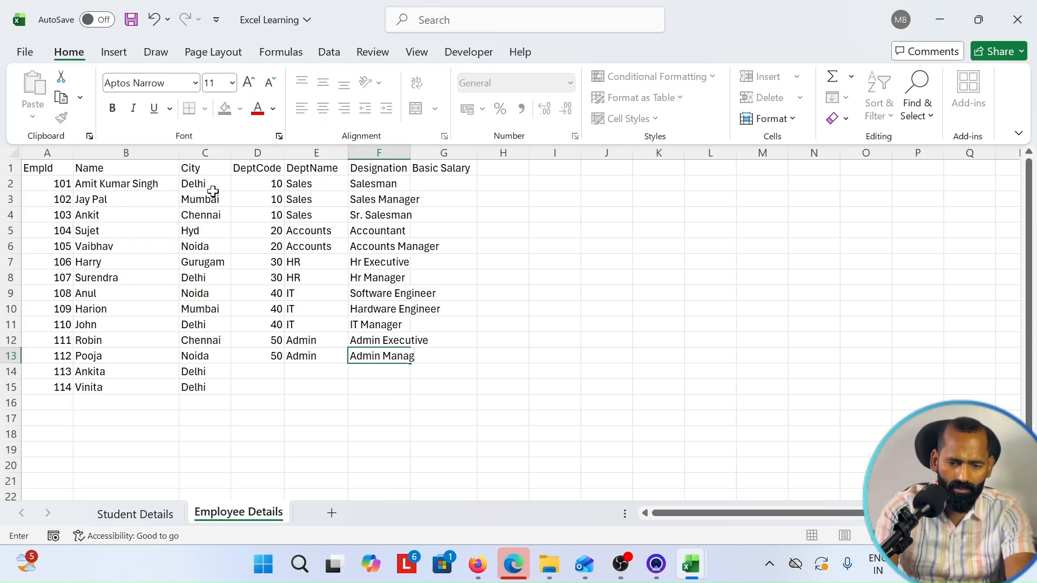
text(er)
key(Return)
- Enter department code 60, department name Marketing and designation Marketing Manager in cells D14 to F14
text(60)
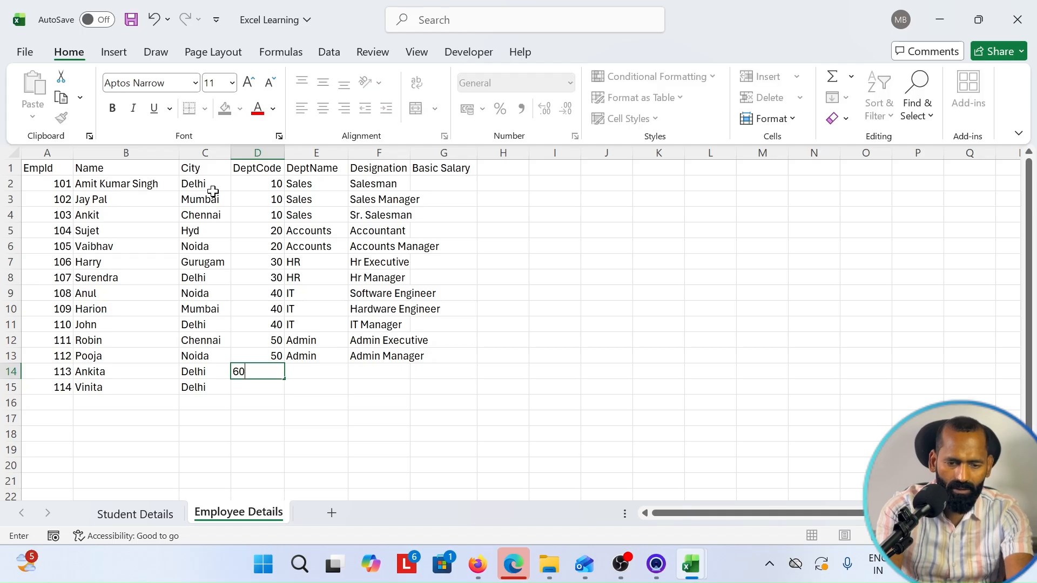
key(Tab)
text(MArrketing)
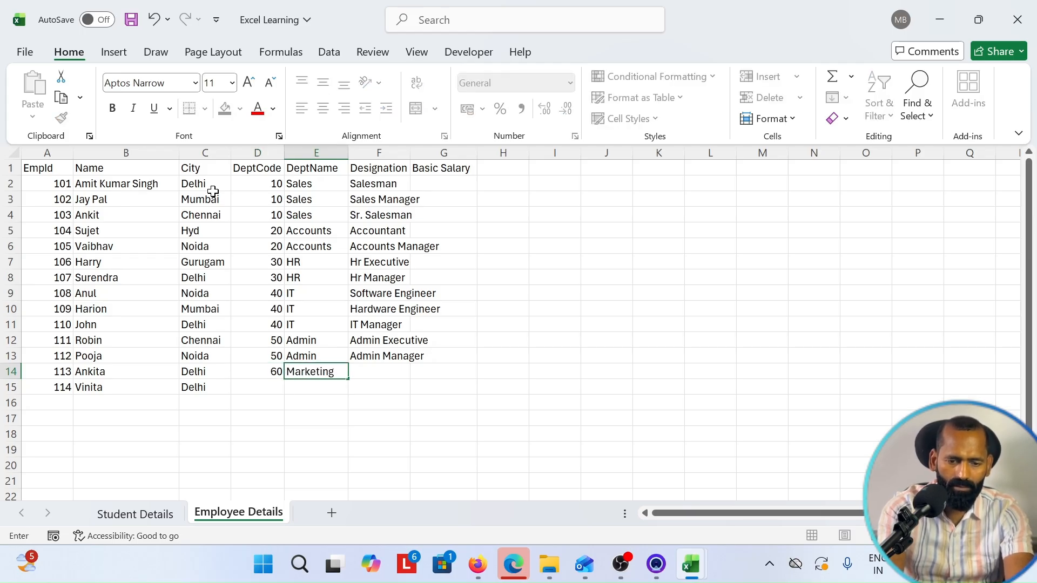
key(Tab)
text(Marke)
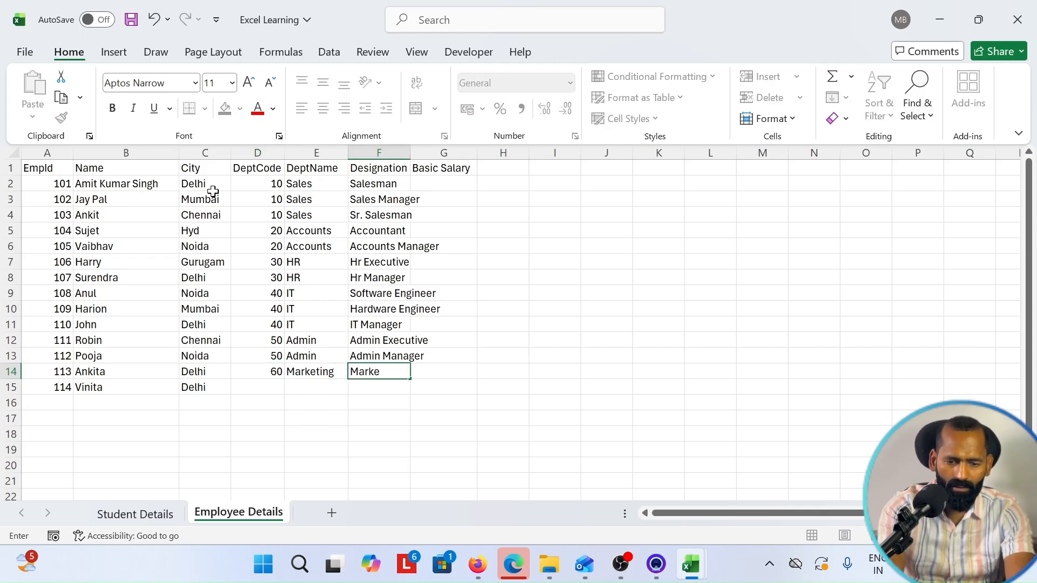
text(ting Manager)
key(Return)
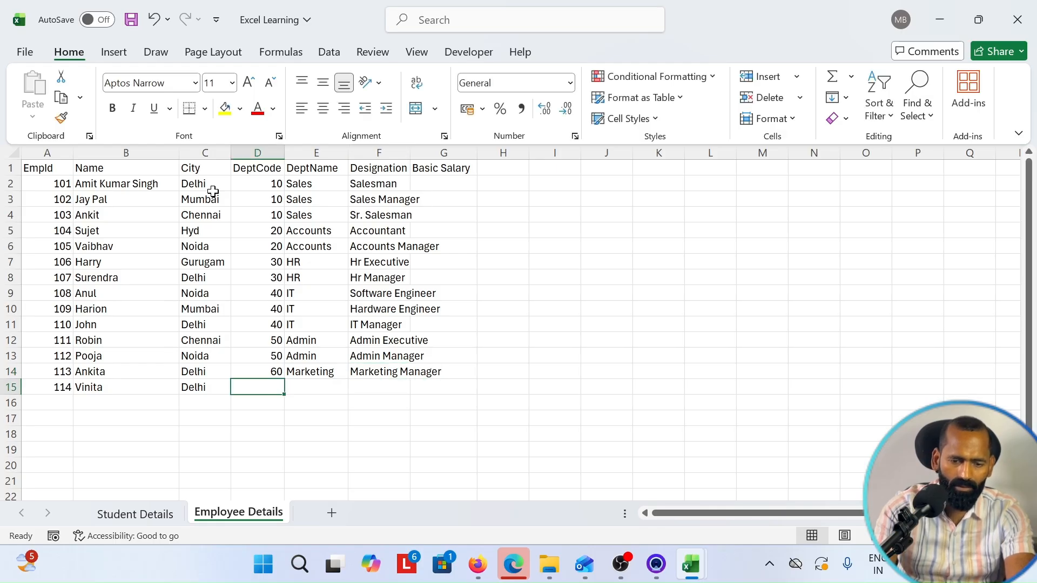
- Enter department code 60, department name Marketing and designation Marketing Executive in cells D15 to F15
text(60)
key(Tab)
text(Marketing)
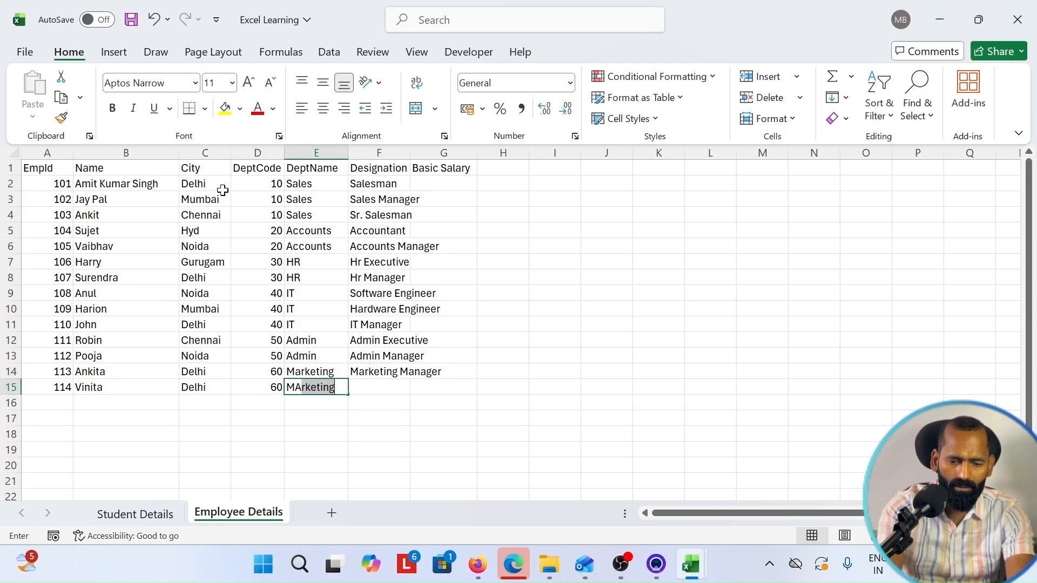
key(Tab)
text(Marketing Ex)
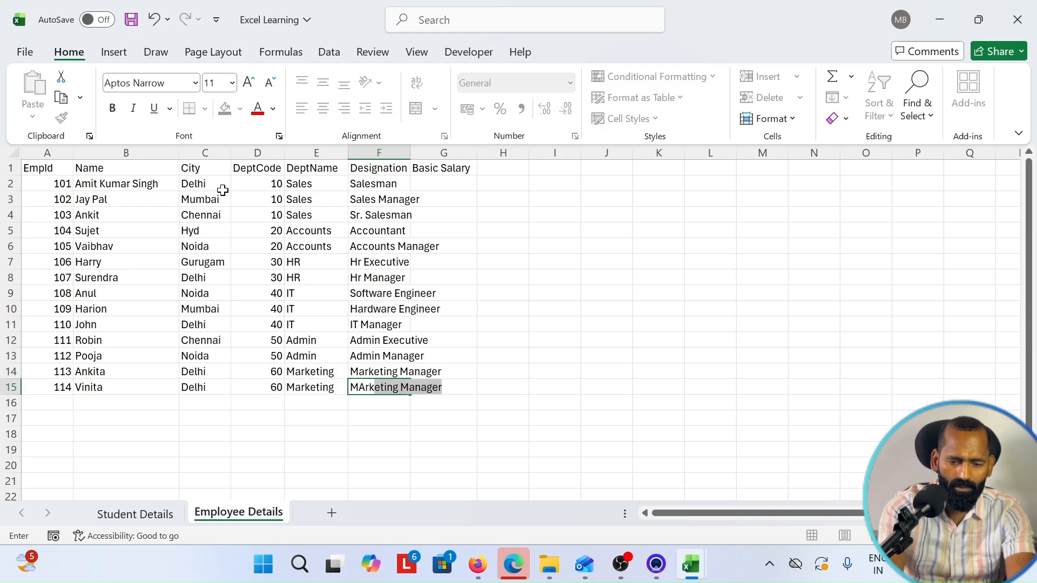
text(ecutive)
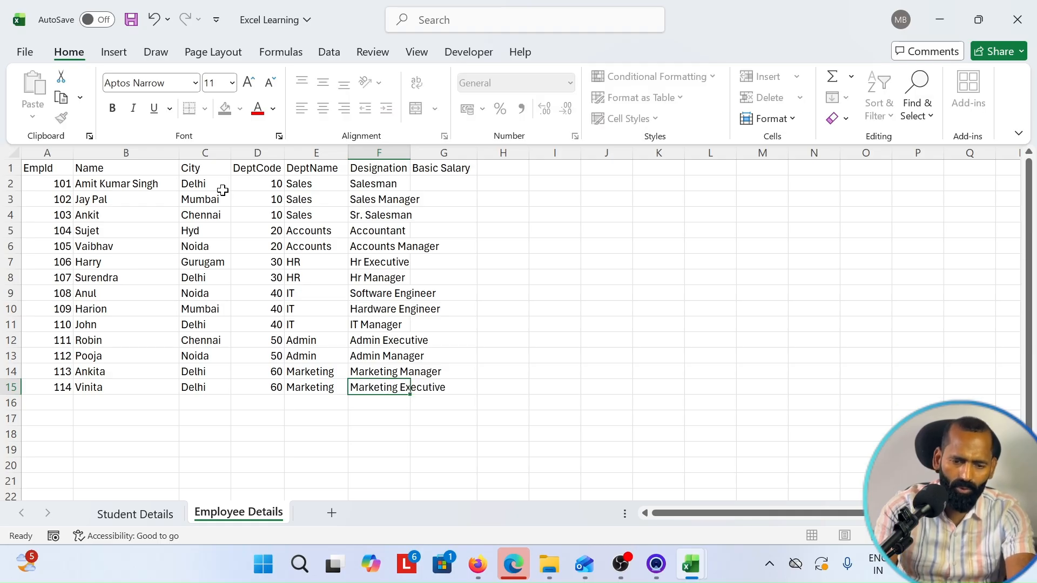
key(Return)
key(Up)
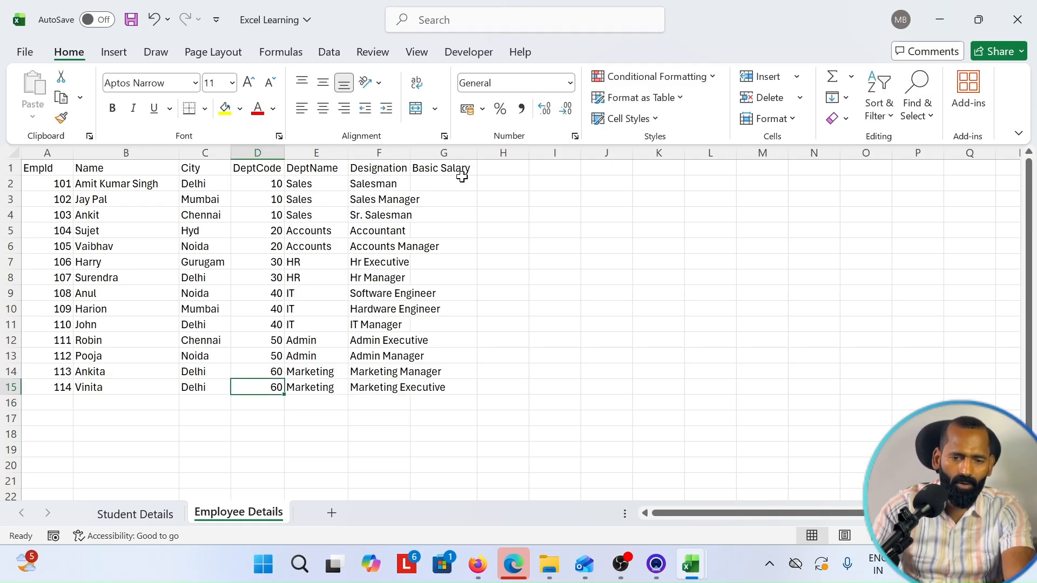
- Autofit the Designation column's width and enter basic salaries 18000, 54000 and 24000 in cells G2 to G4
double_click(410, 153)
click(454, 185)
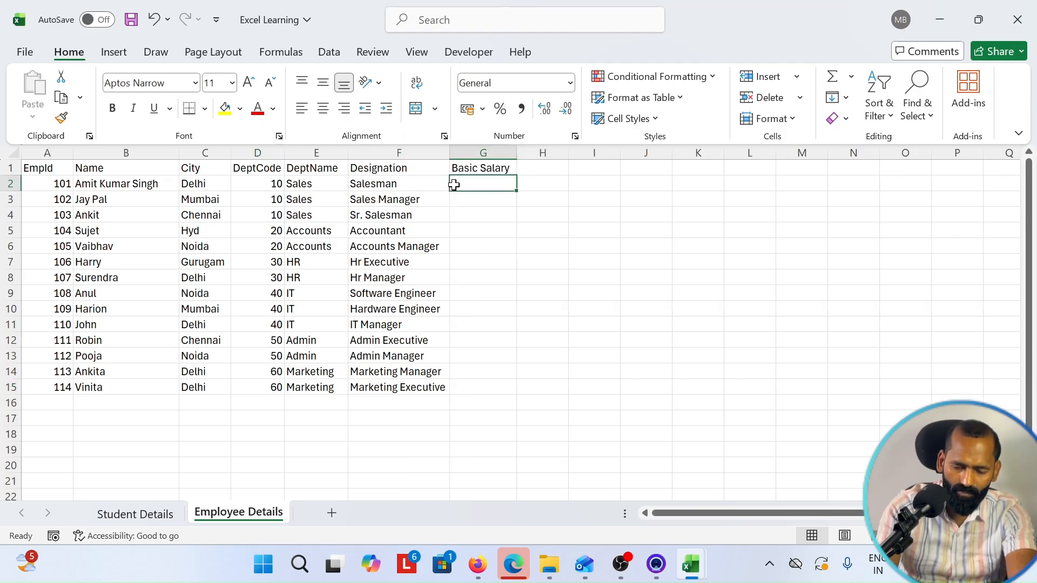
text(7800)
text(0)
key(Return)
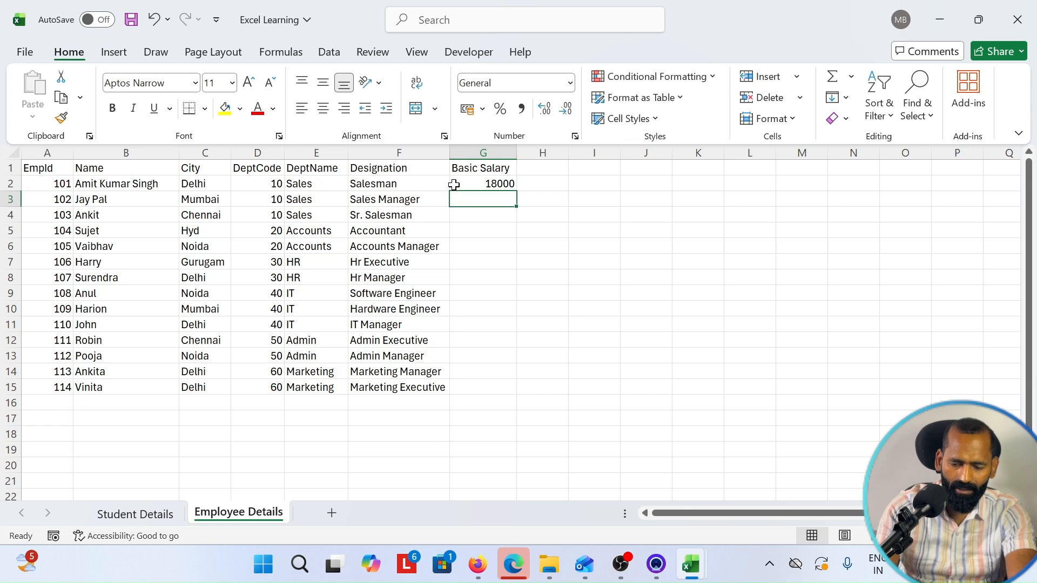
text(54000)
key(Return)
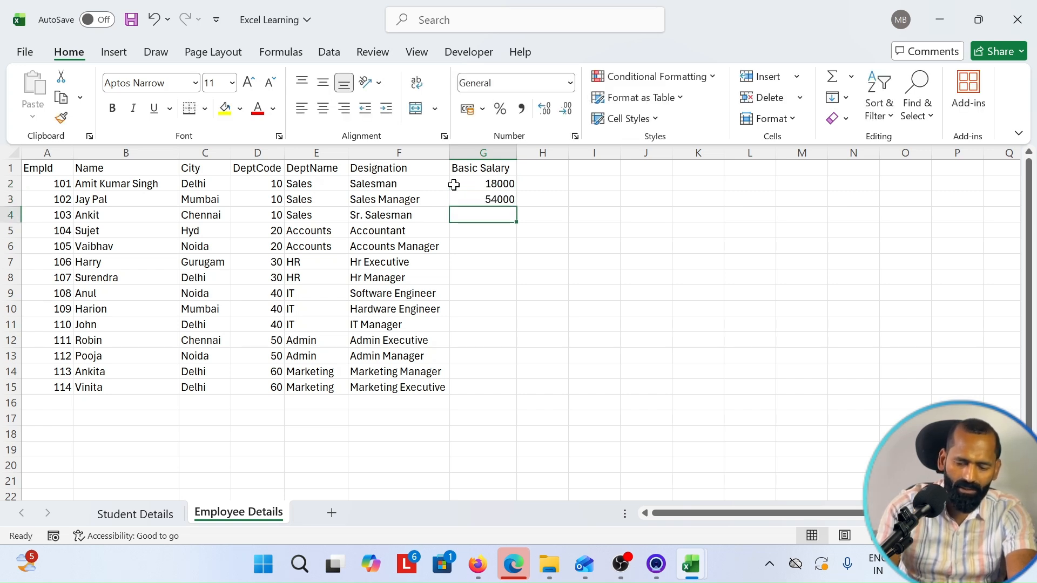
text(24000)
key(Return)
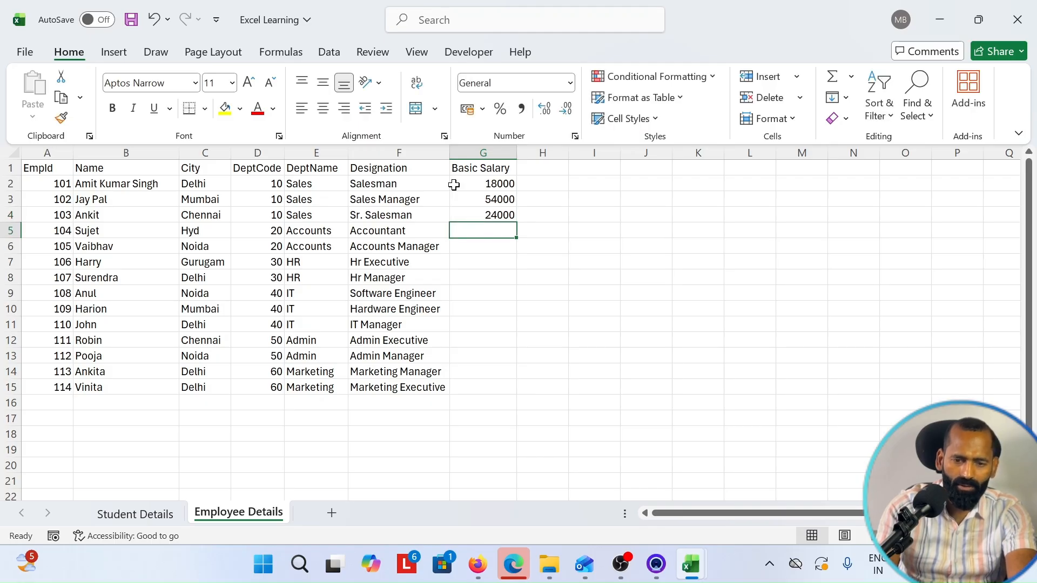
- Enter basic salaries 25000 for the Accountant and 56000 for the Accounts Manager in cells G5 and G6
text(0)
key(Escape)
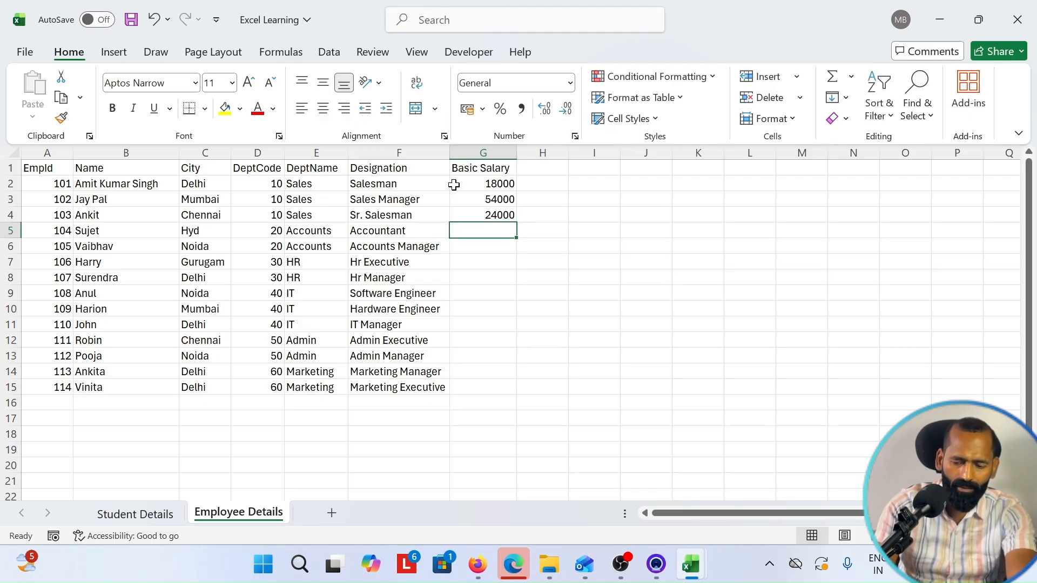
text(25000)
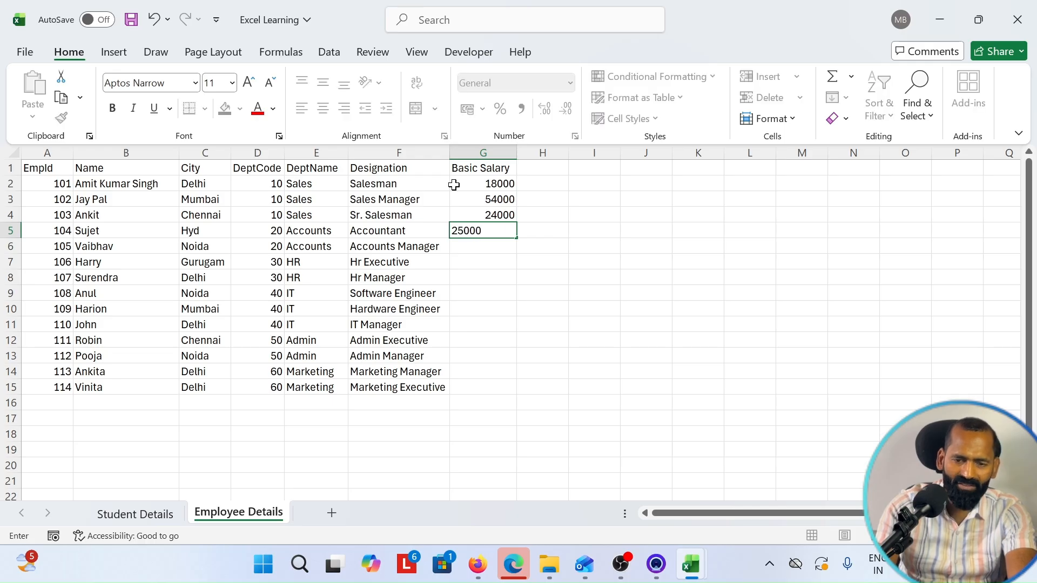
key(Return)
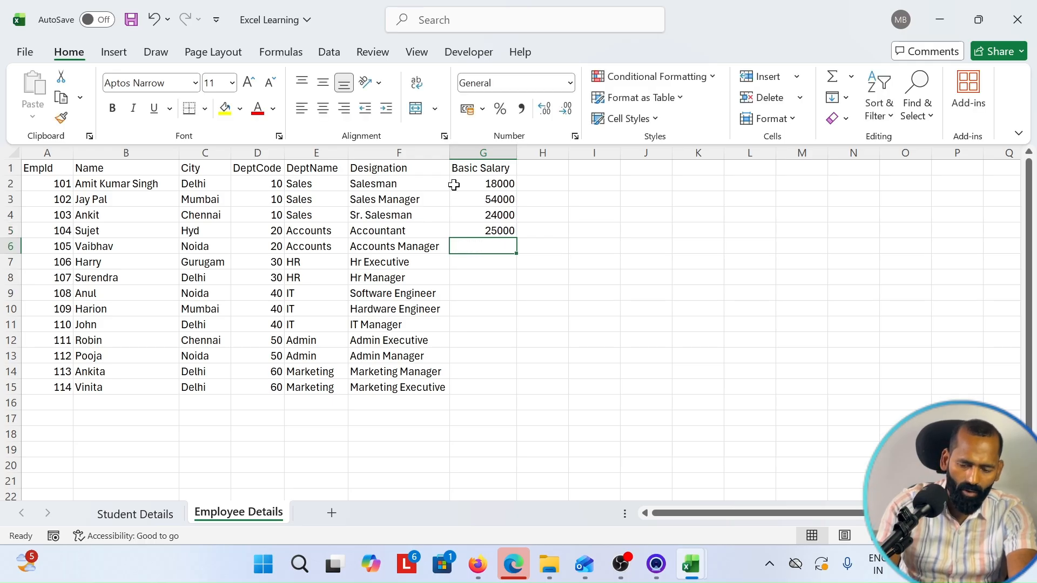
text(2)
key(Escape)
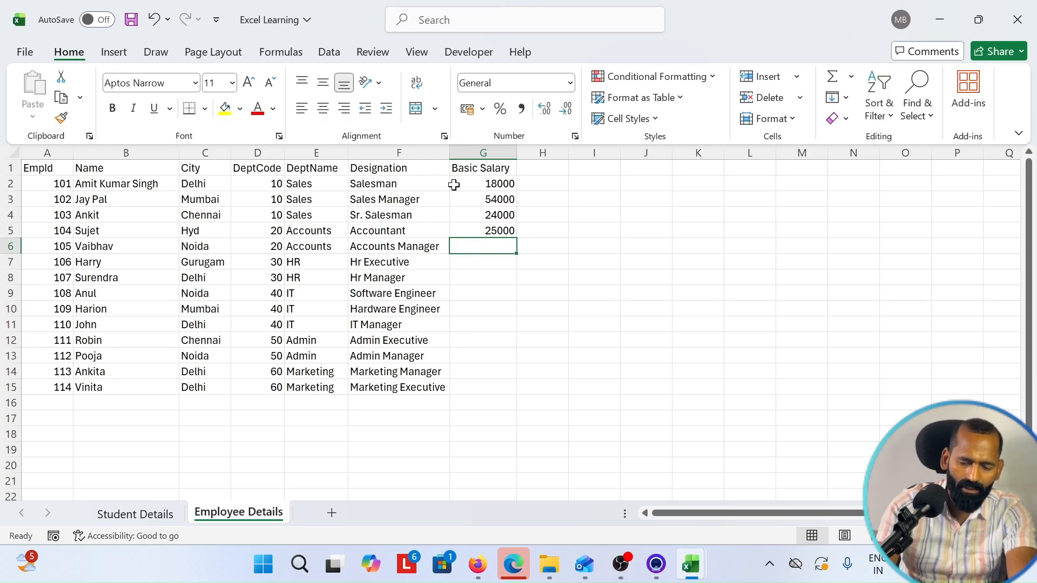
text(566)
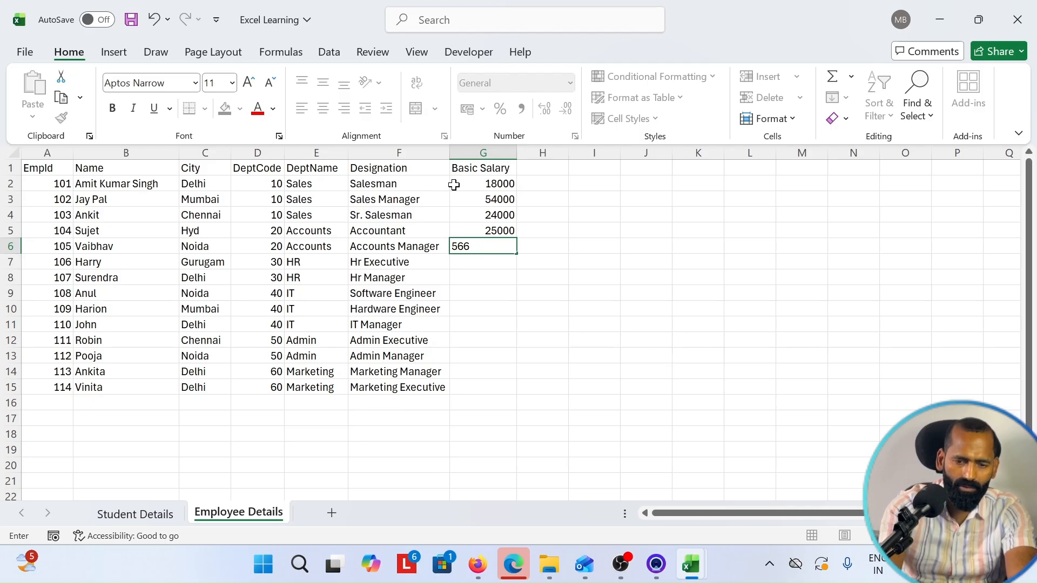
text(00)
key(Return)
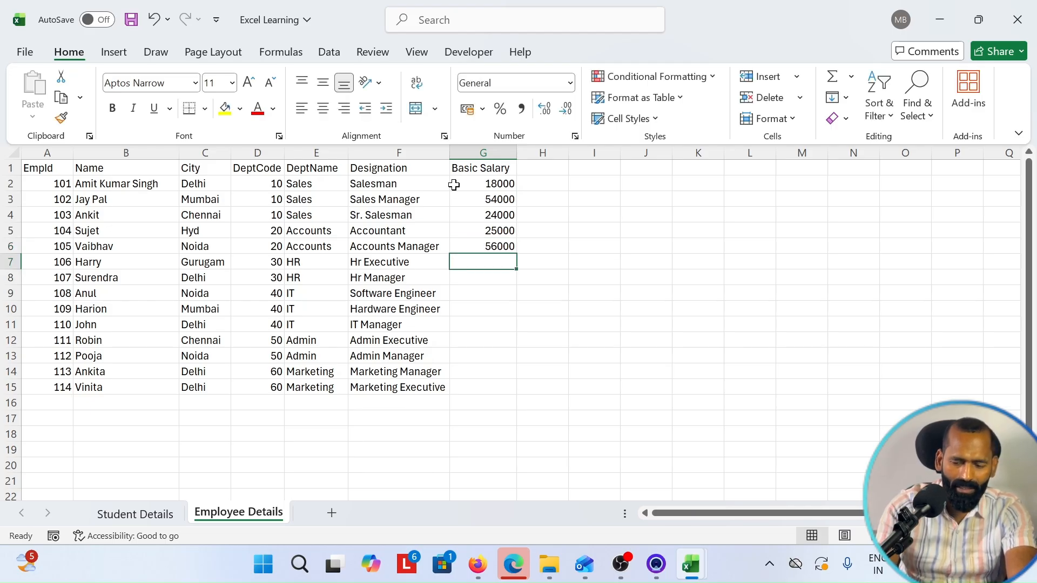
text(85000)
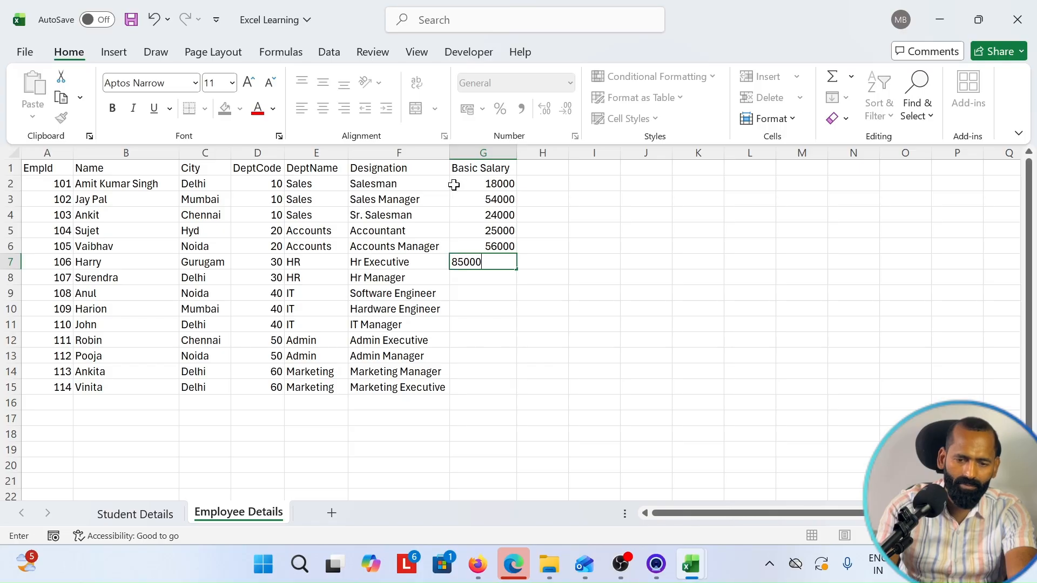
key(BackSpace)
key(BackSpace)
key(BackSpace)
key(BackSpace)
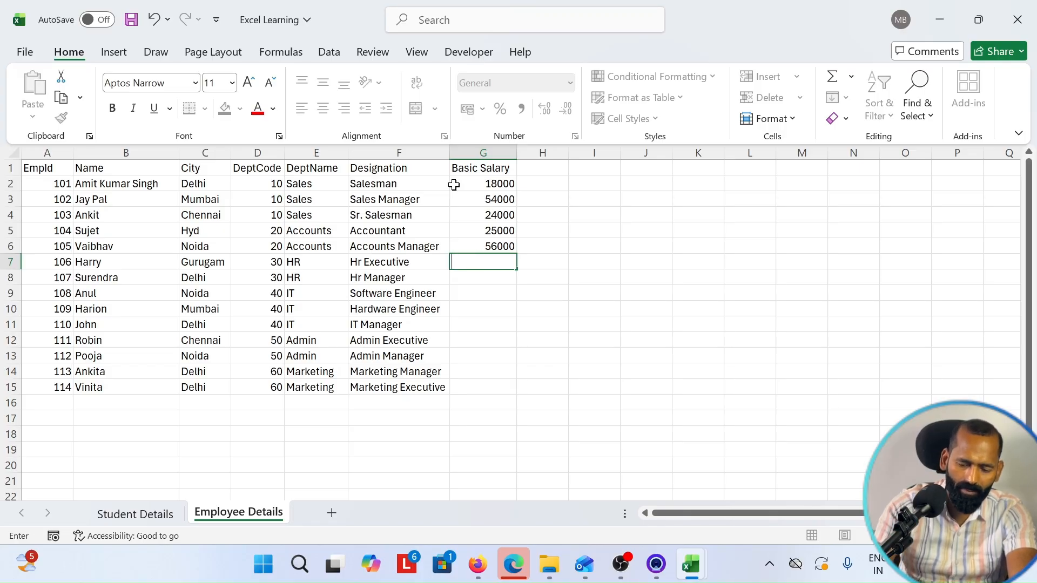
- Enter basic salaries 25000, 65000 and 78000 in cells G7 to G9
text(25000)
key(Return)
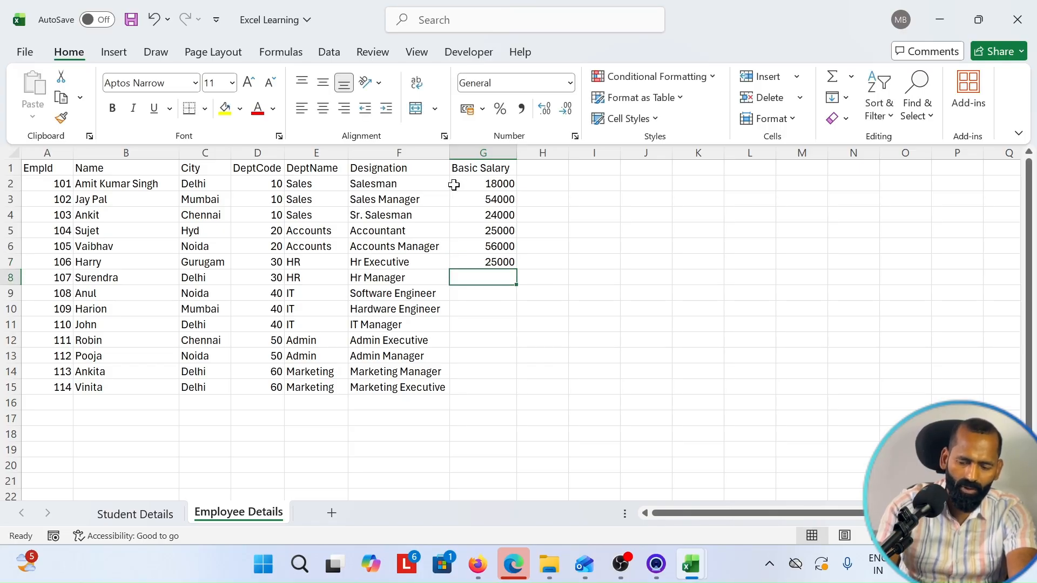
text(65000)
key(Return)
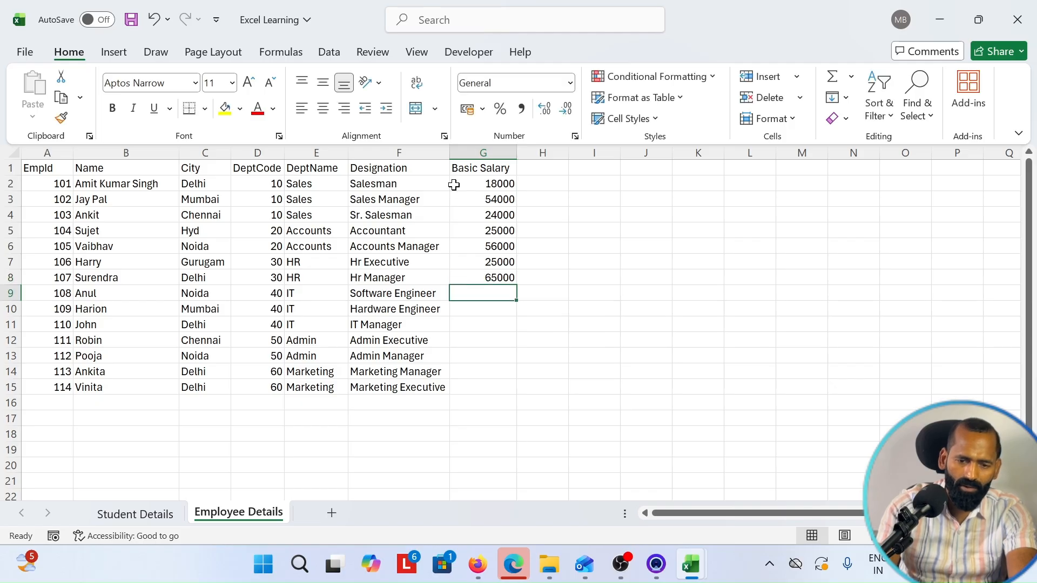
text(780000)
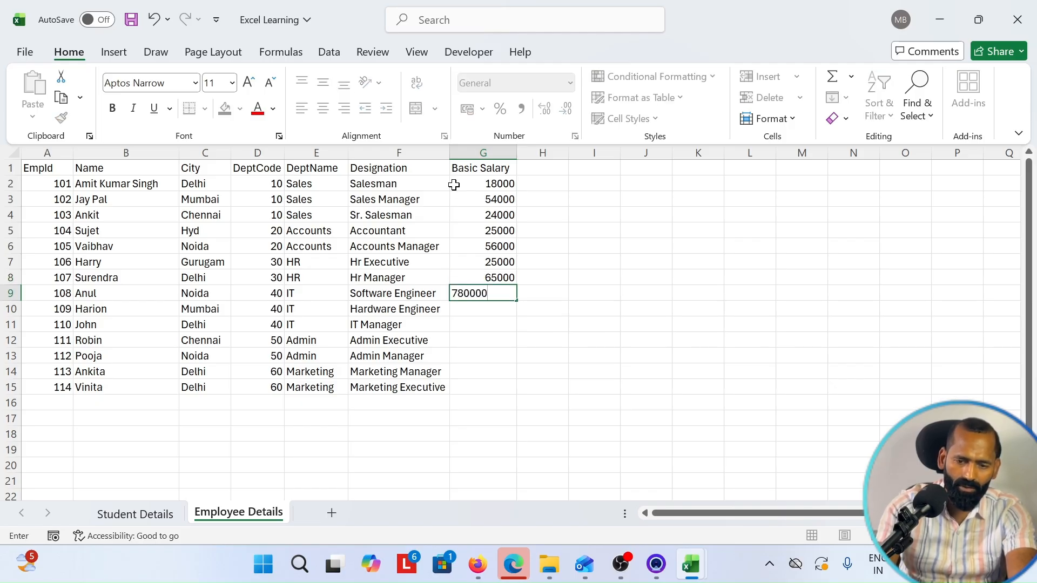
key(BackSpace)
key(Return)
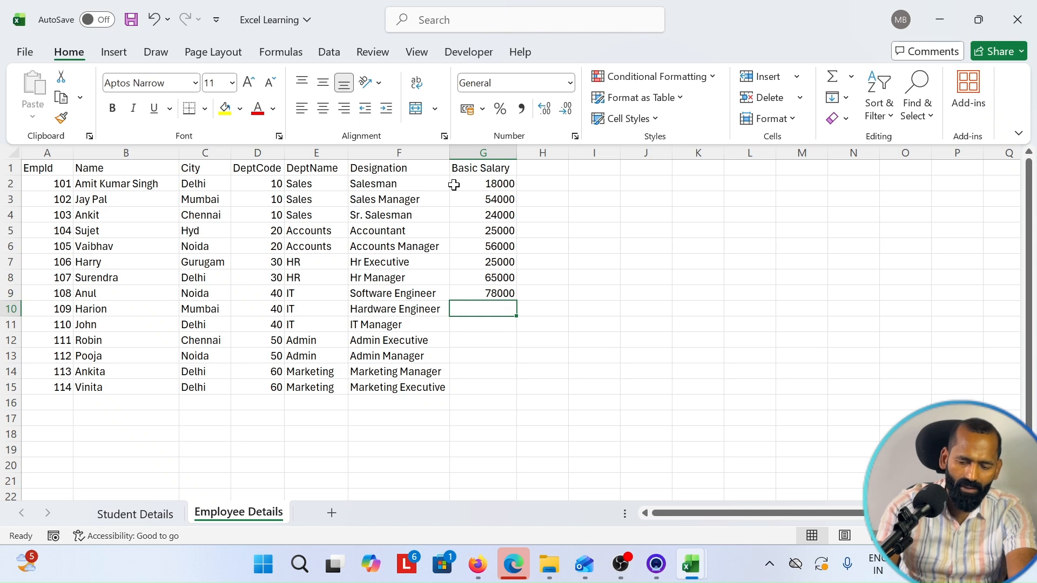
- Enter basic salaries 54000, 90000 and 21000 in cells G10 to G12
text(54000)
key(Return)
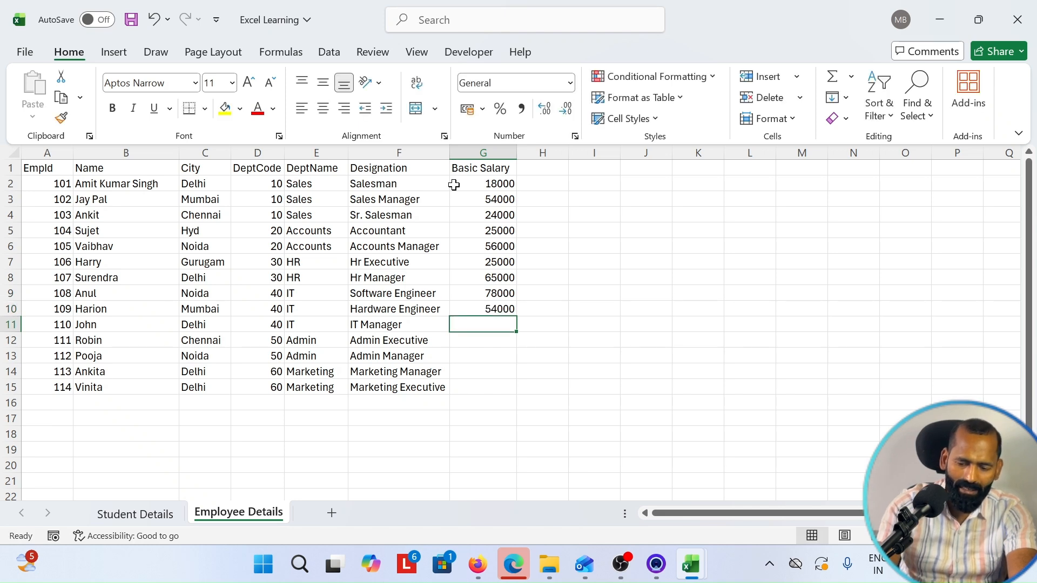
text(90000)
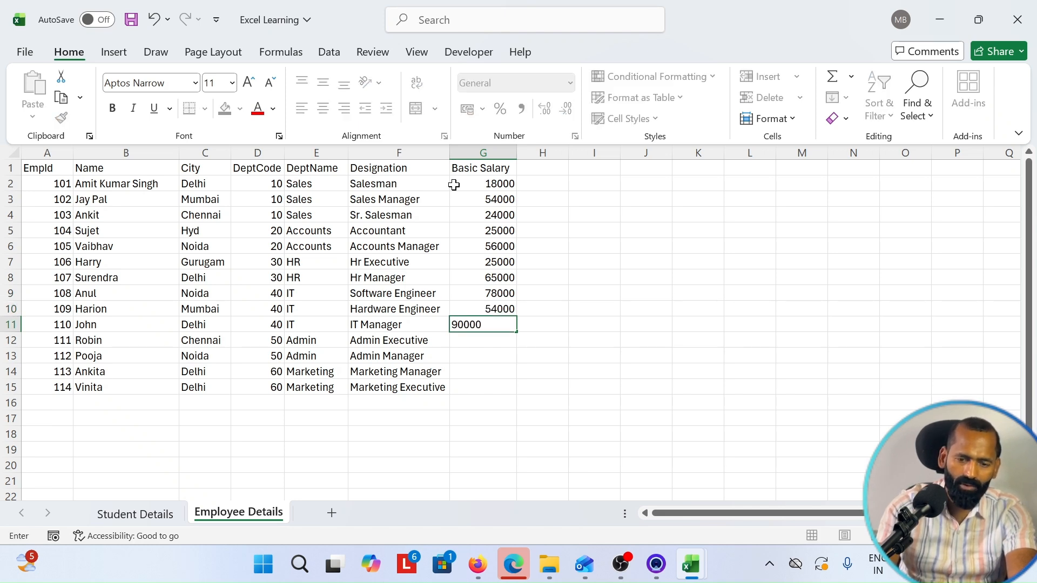
key(Return)
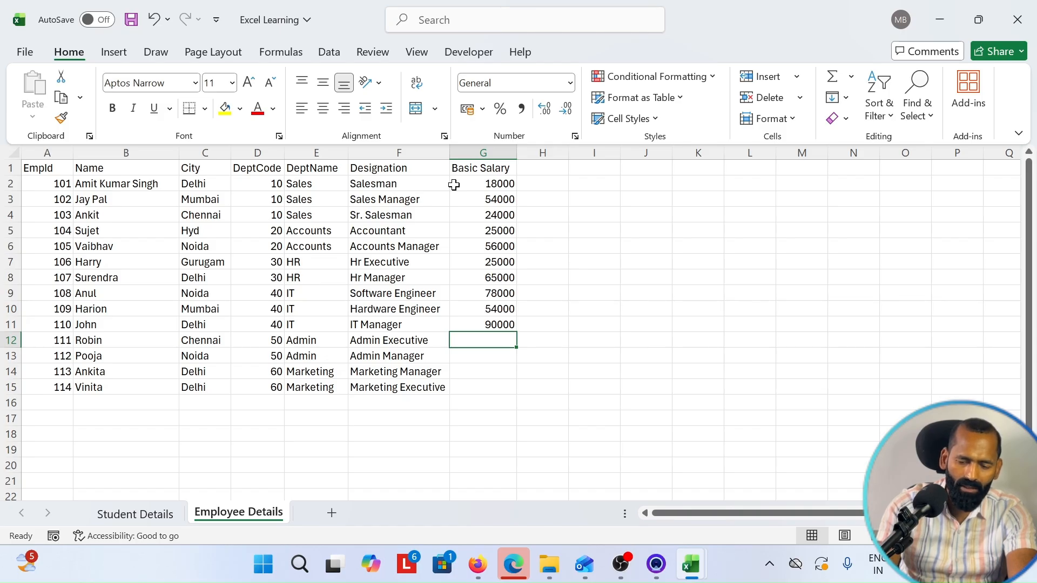
text(21000)
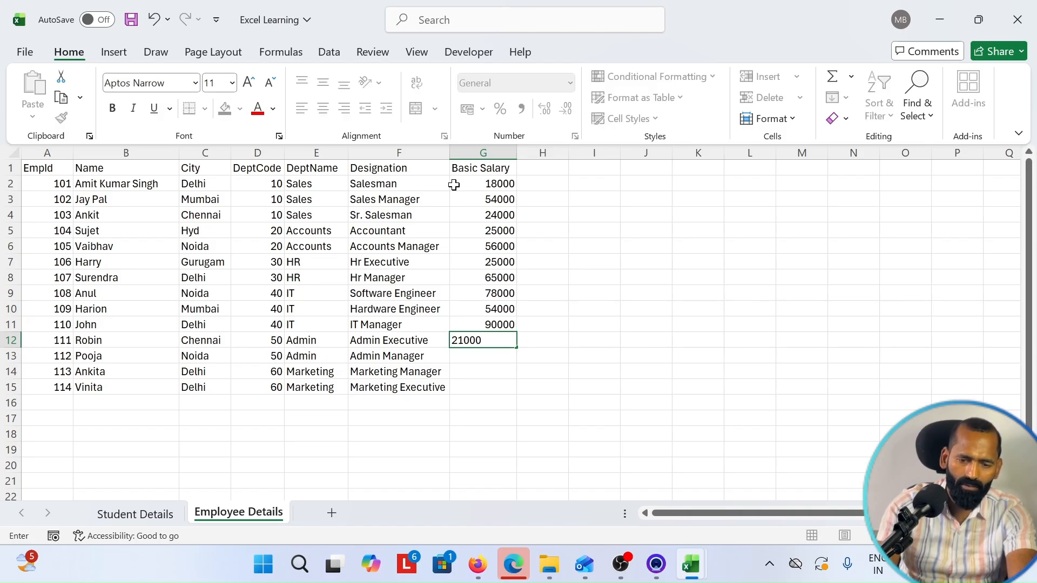
key(Return)
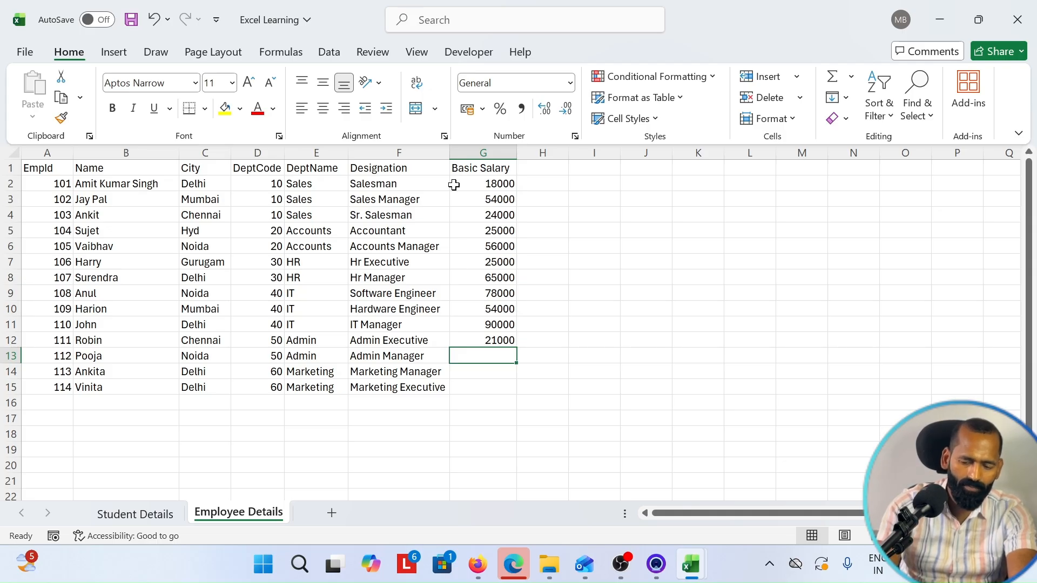
- Enter basic salaries 50000, 78000 and 34000 in cells G13 to G15
text(50000)
key(Return)
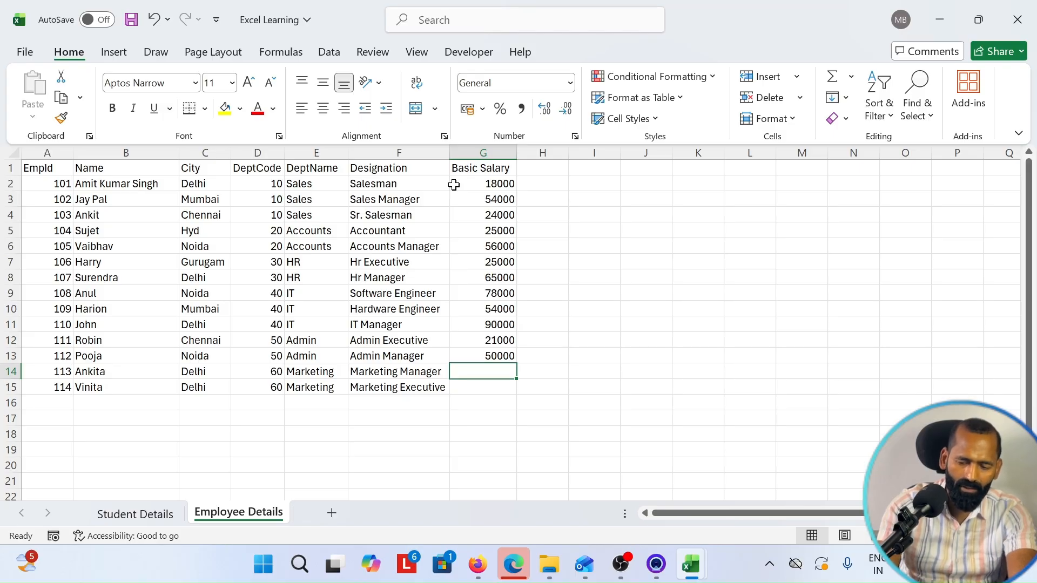
text(78000)
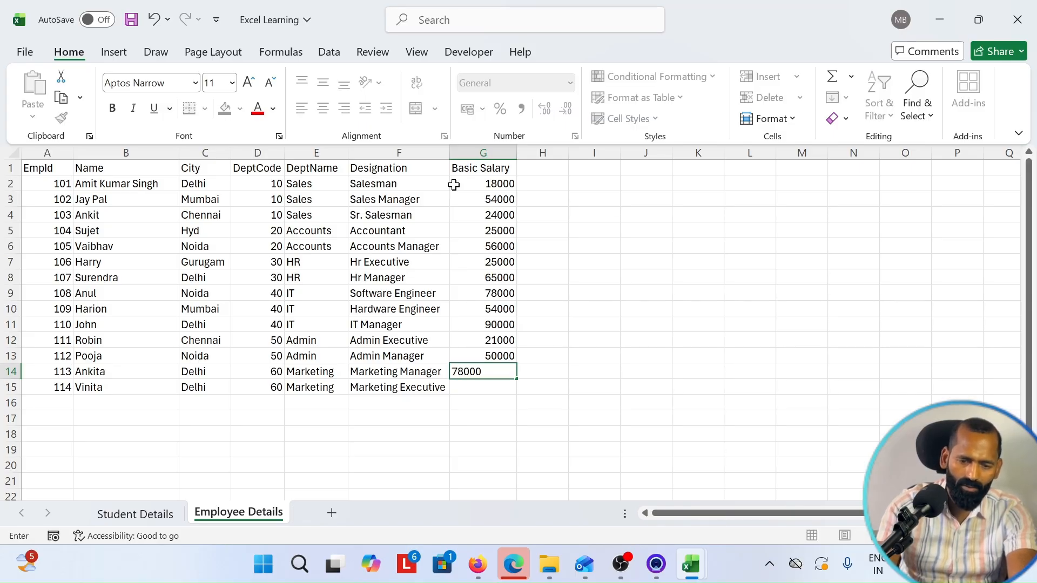
key(Return)
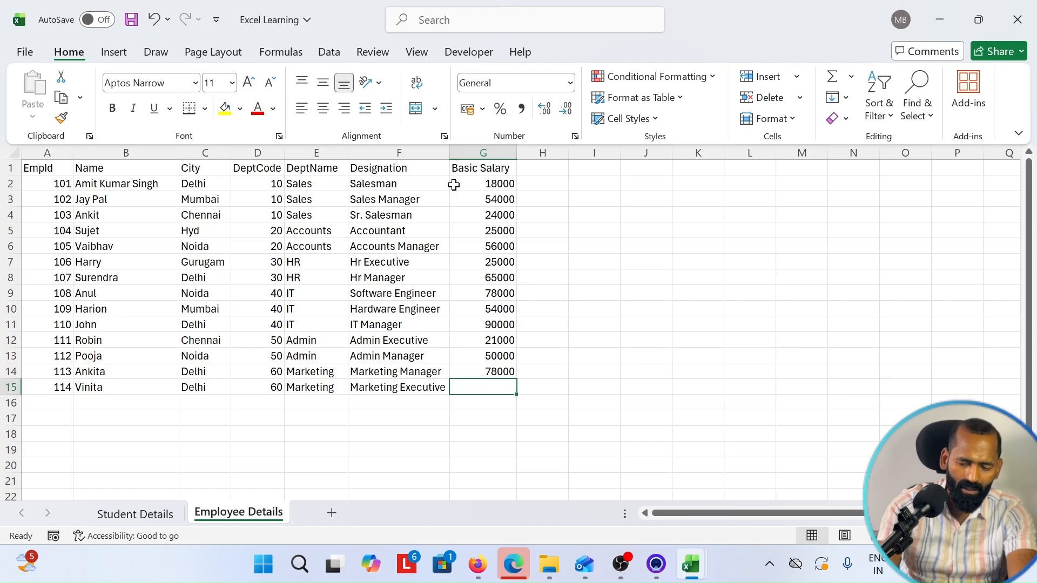
text(54)
key(BackSpace)
key(BackSpace)
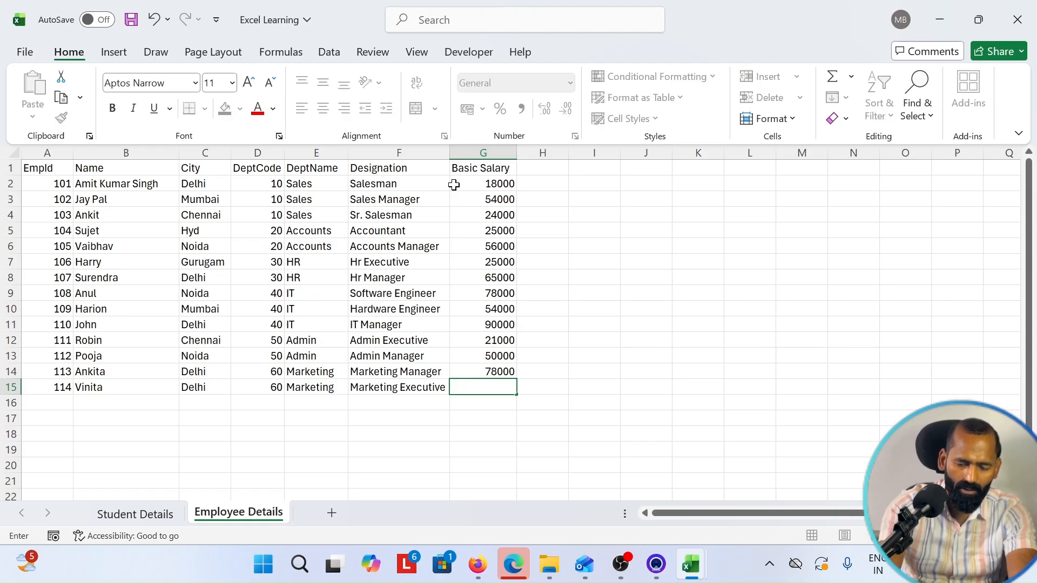
text(34000)
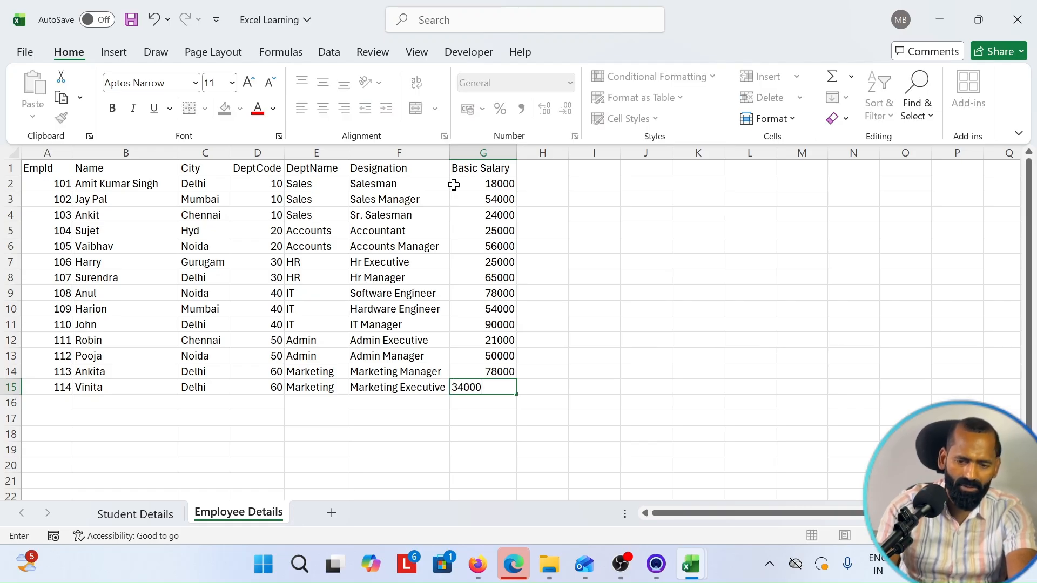
key(Return)
key(ctrl+Home)
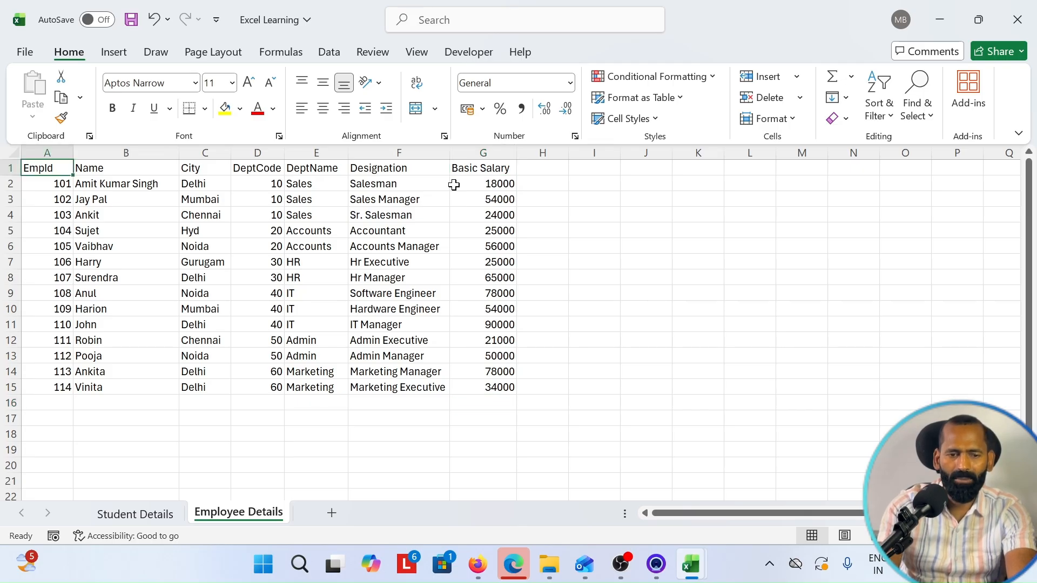
key(ctrl+shift+Right)
key(ctrl+shift+Down)
key(ctrl+Home)
key(ctrl+shift+Right)
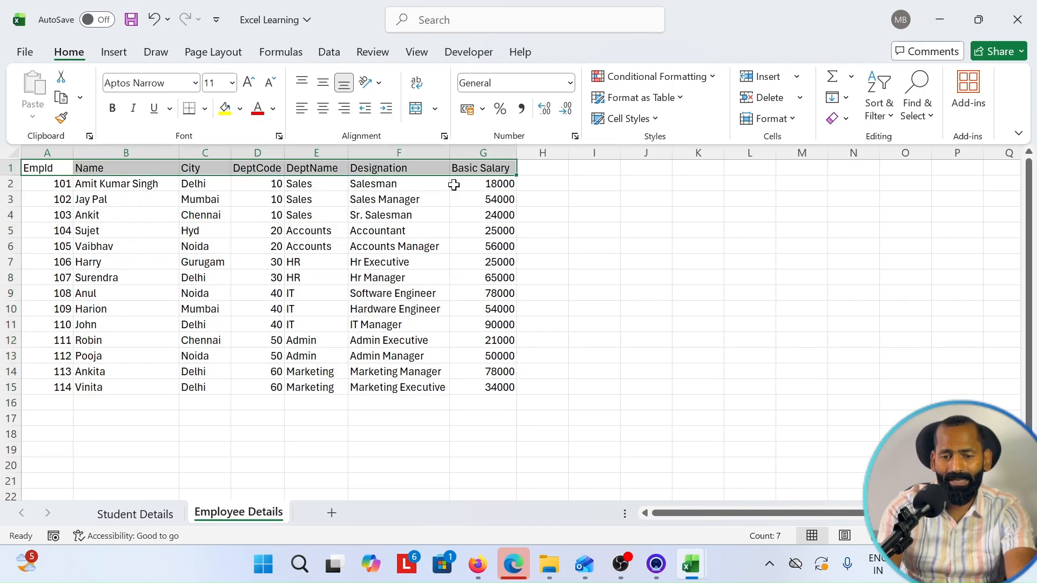
key(ctrl+shift+Down)
- Add the column headers HRA 40%, TA 30% and DA 40% in cells H1 to J1
key(Right)
key(Right)
key(Right)
key(Right)
key(Right)
key(Right)
key(Right)
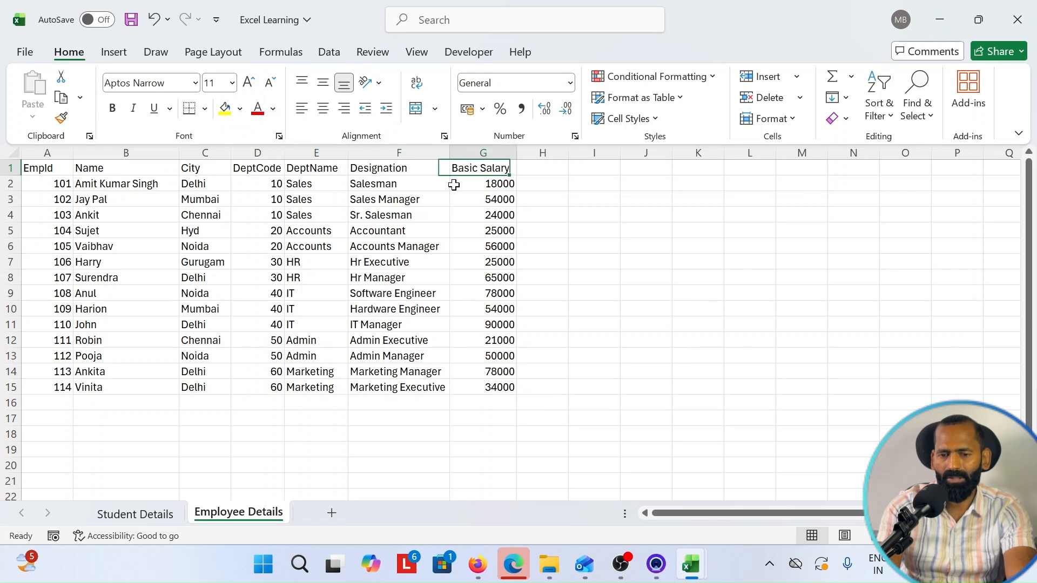
key(Left)
key(Right)
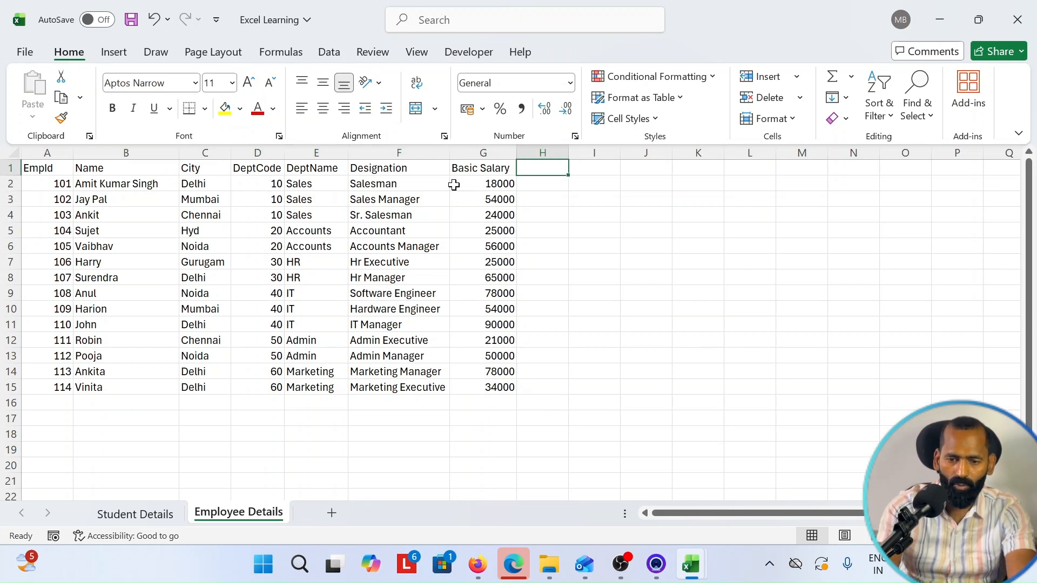
text(HRA)
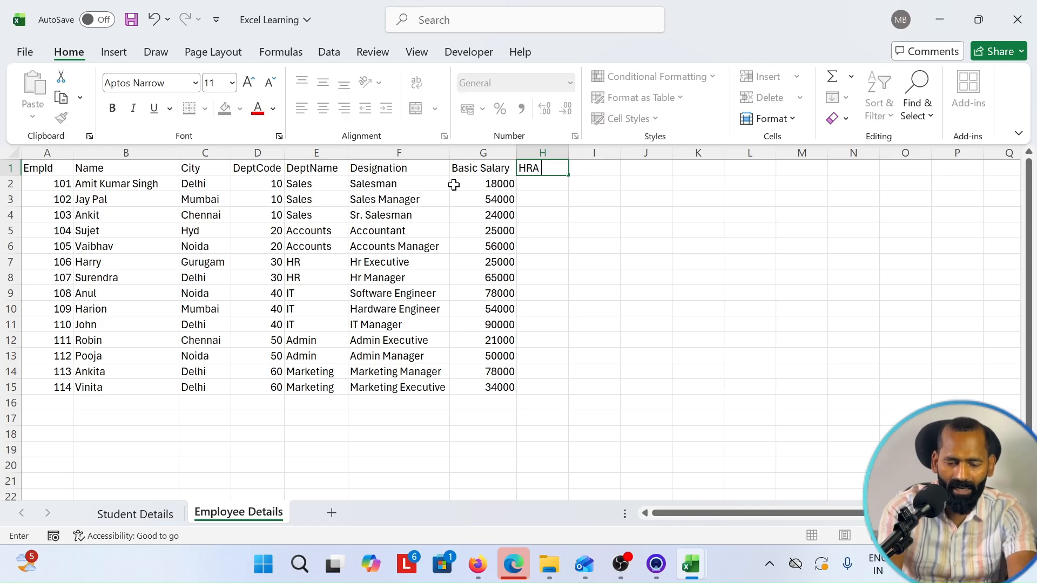
text( 40%)
key(Tab)
text(TA)
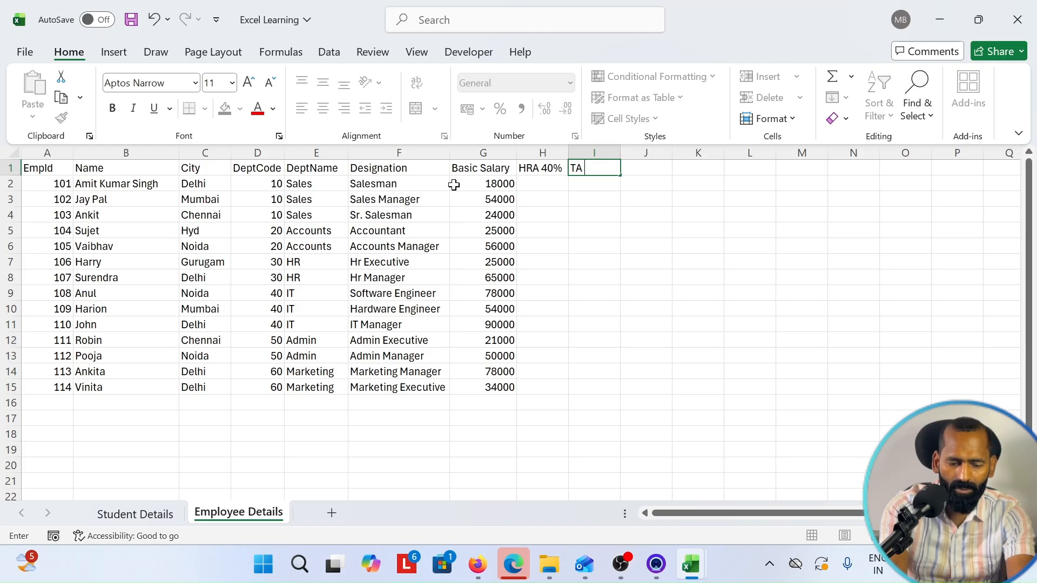
text( 30%)
key(Tab)
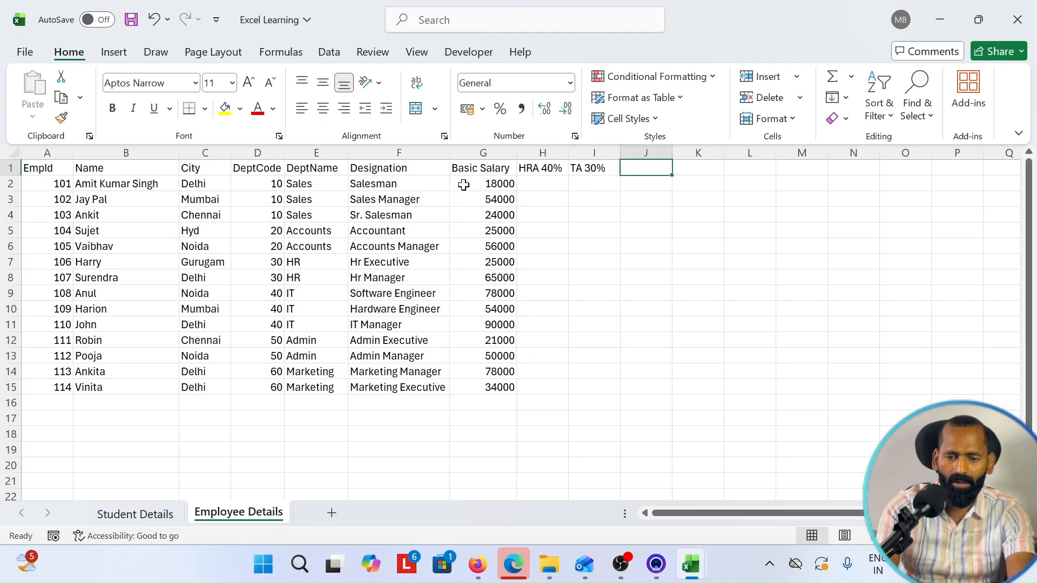
text(DA 40%)
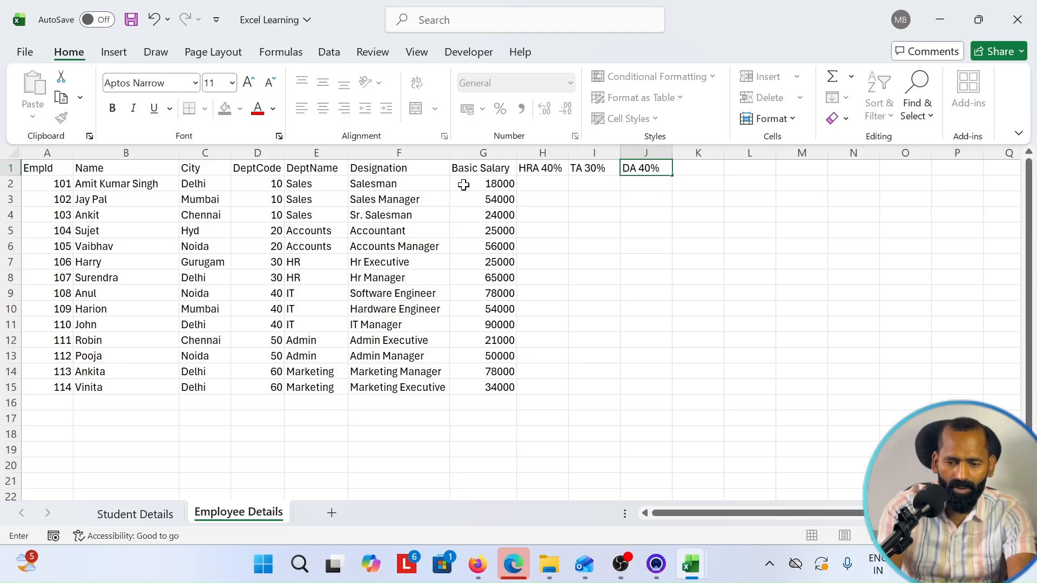
key(Tab)
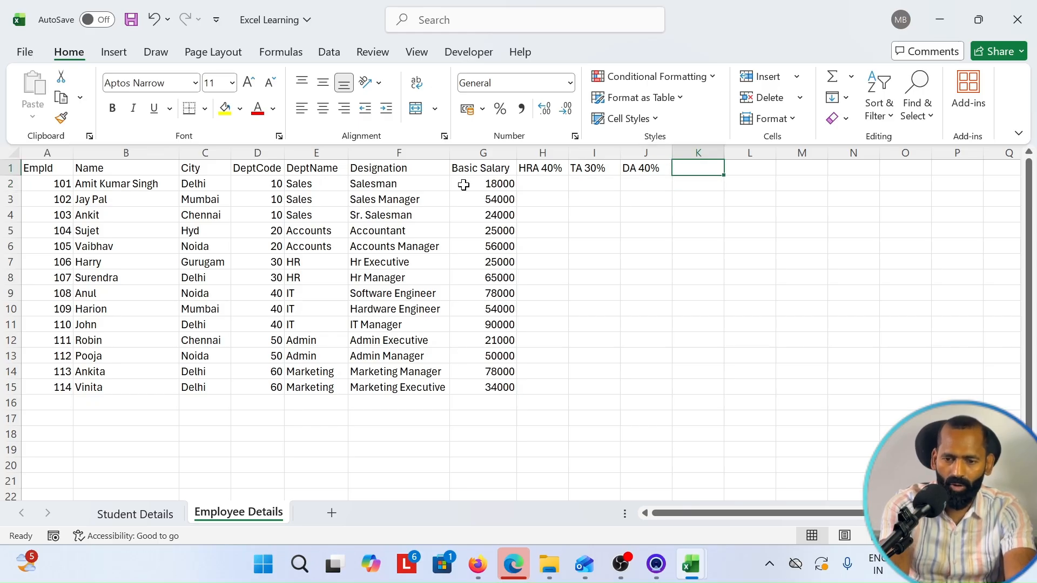
- Add the deduction headers PF 12.5% and ESI 2% in cells K1 and L1
text(PF)
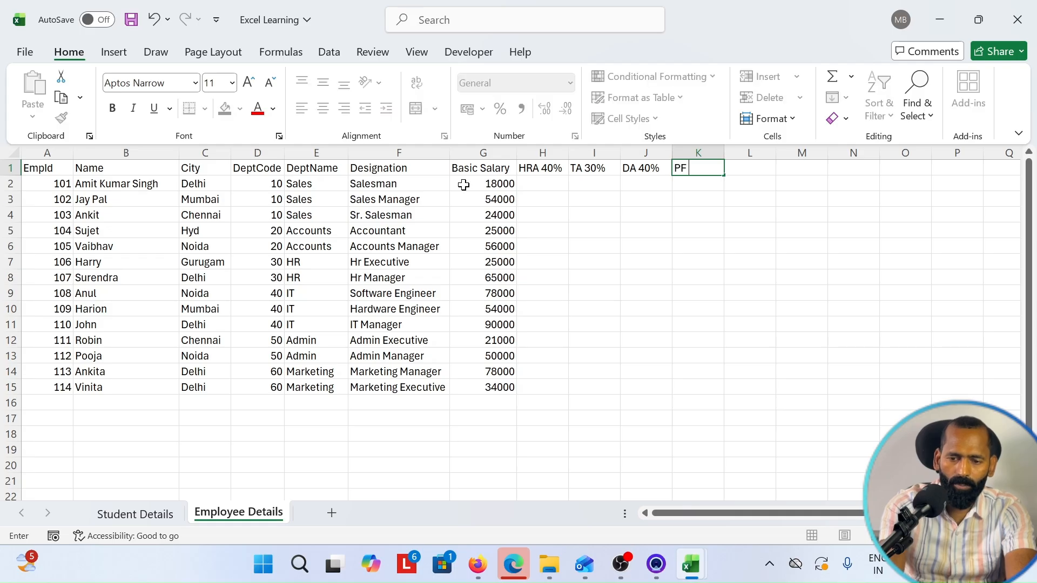
text( 12.5%)
key(Tab)
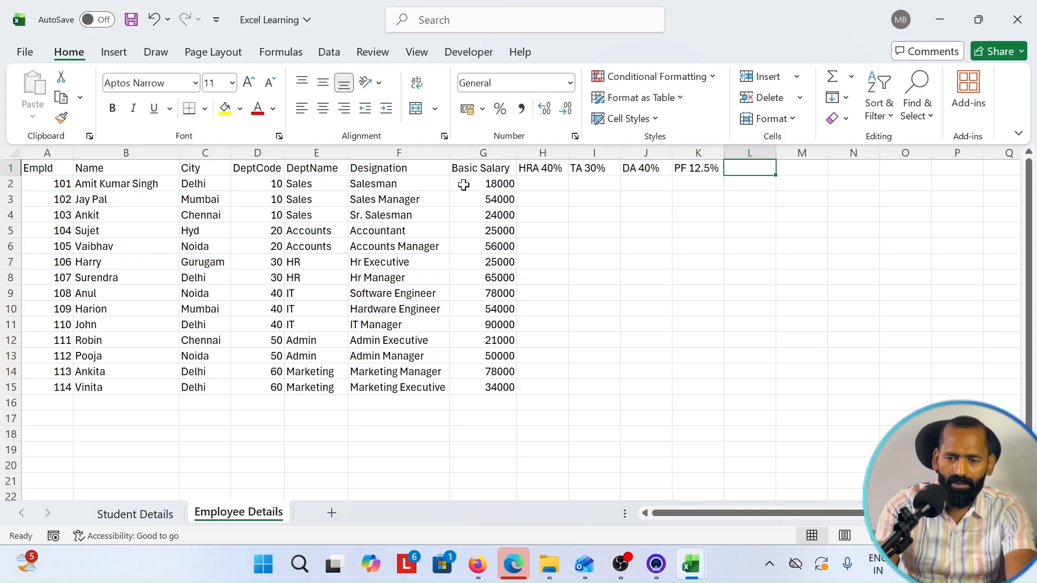
text(ESI 2%)
key(Return)
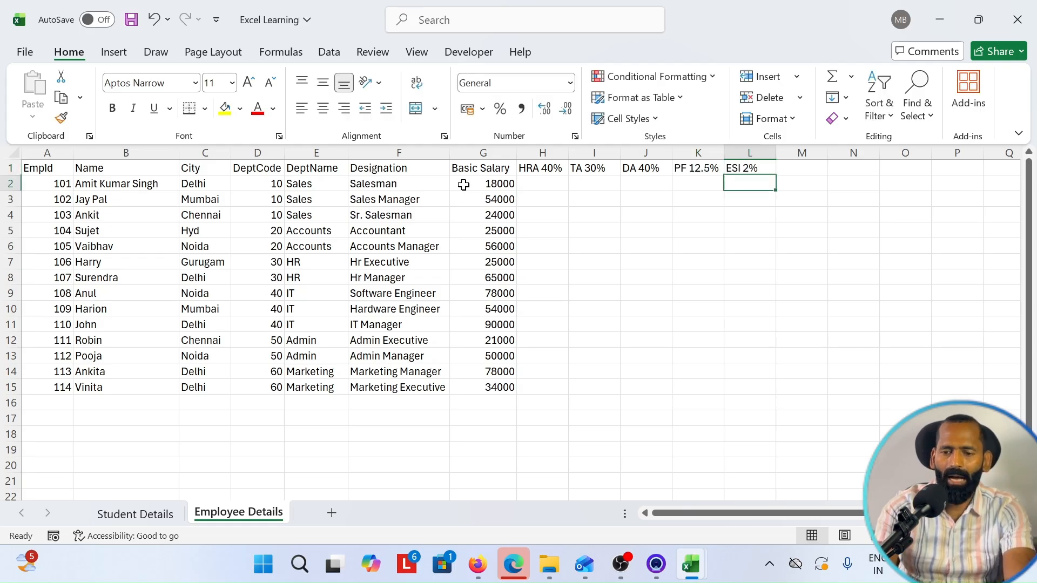
key(Up)
key(Left)
key(Left)
key(Left)
key(Left)
key(shift+Right)
key(shift+Right)
key(shift+Right)
key(shift+Right)
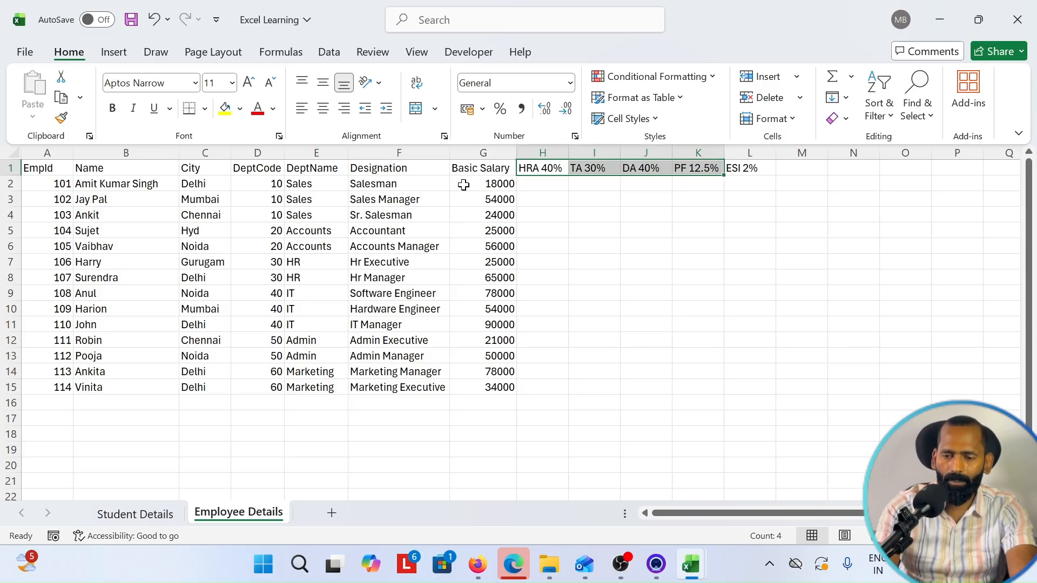
key(shift+Left)
key(shift+Left)
key(shift+Left)
key(shift+Left)
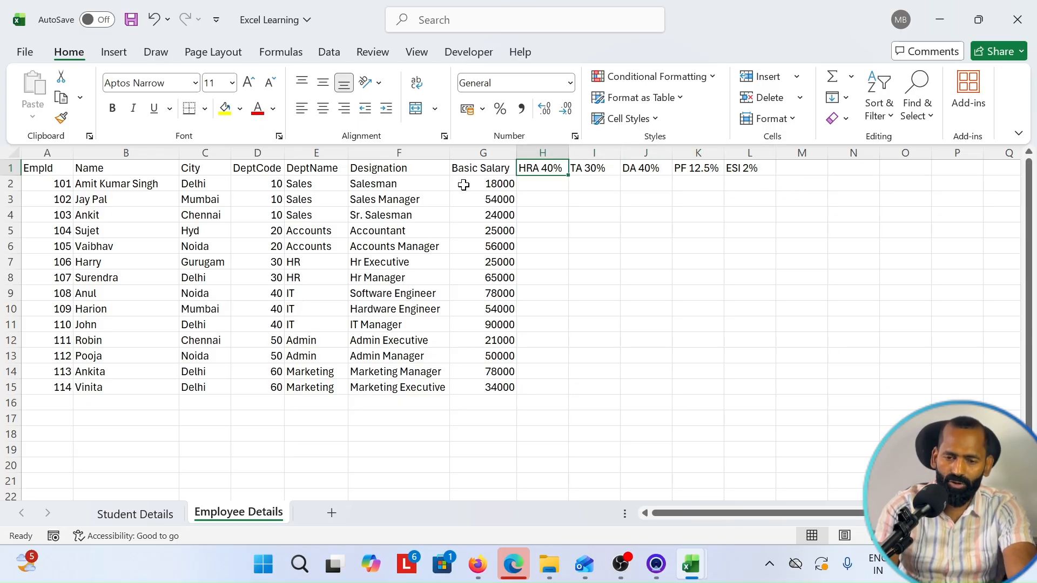
key(shift+Right)
key(shift+Right)
key(shift+Right)
key(shift+Right)
key(shift+Left)
key(shift+Left)
key(shift+Left)
key(shift+Left)
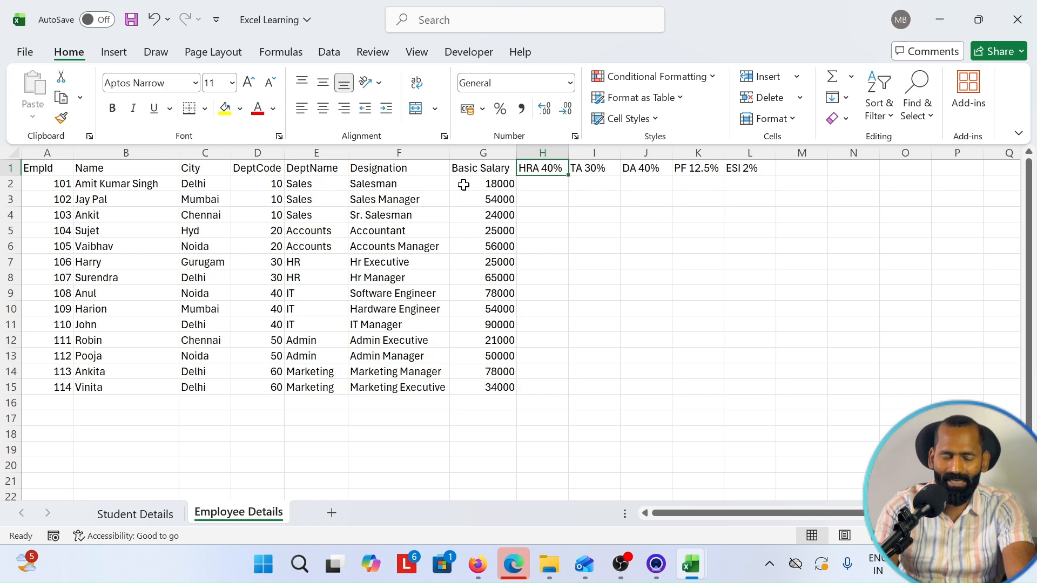
key(shift+Right)
key(shift+Right)
key(shift+Right)
key(shift+Right)
- Add the column headers Gross Salary and Net Salary in cells M1 and N1
key(Right)
key(Right)
key(Right)
key(Right)
key(Right)
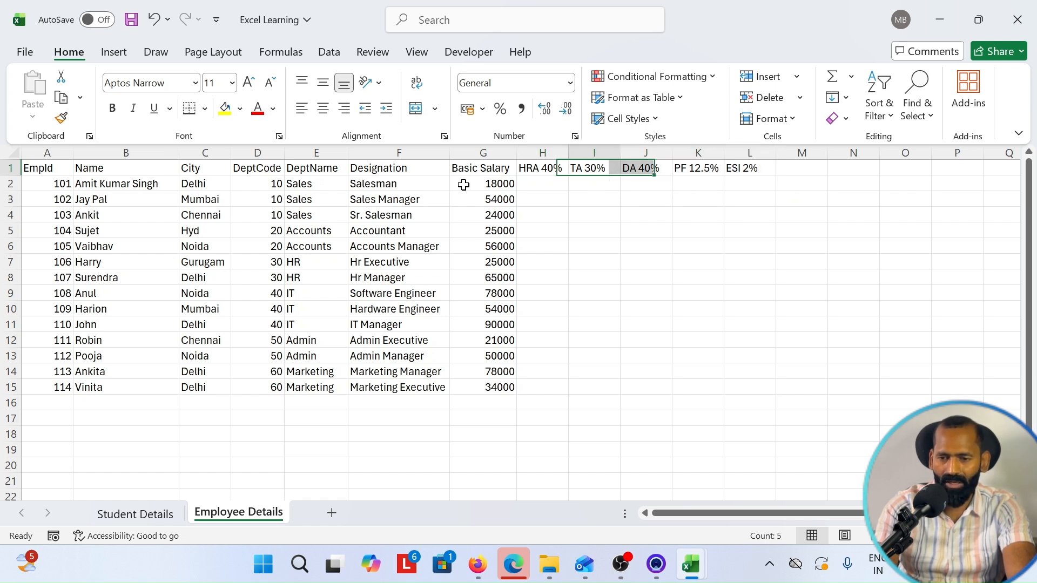
text(Gross Salary)
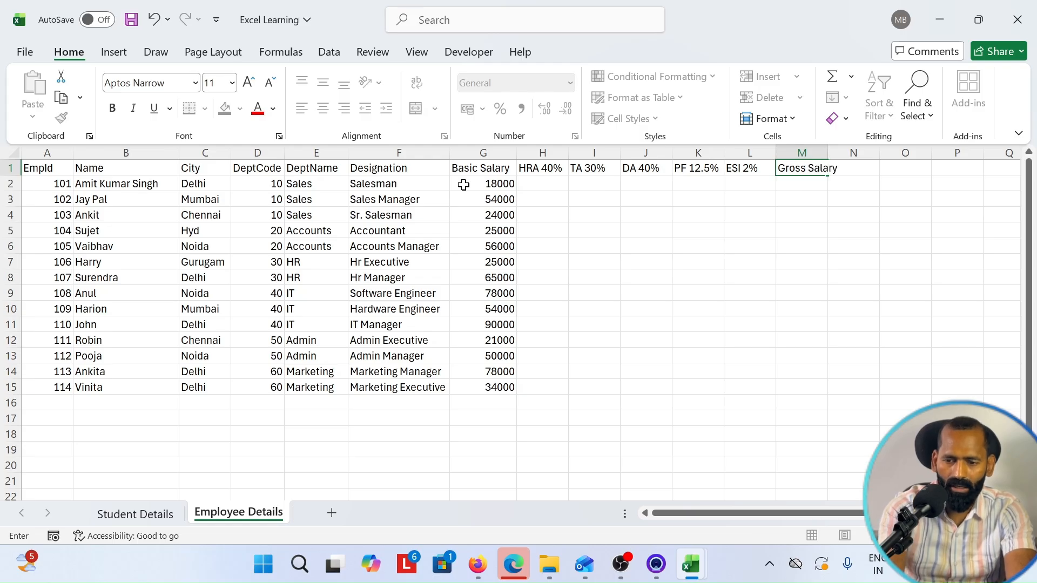
key(Tab)
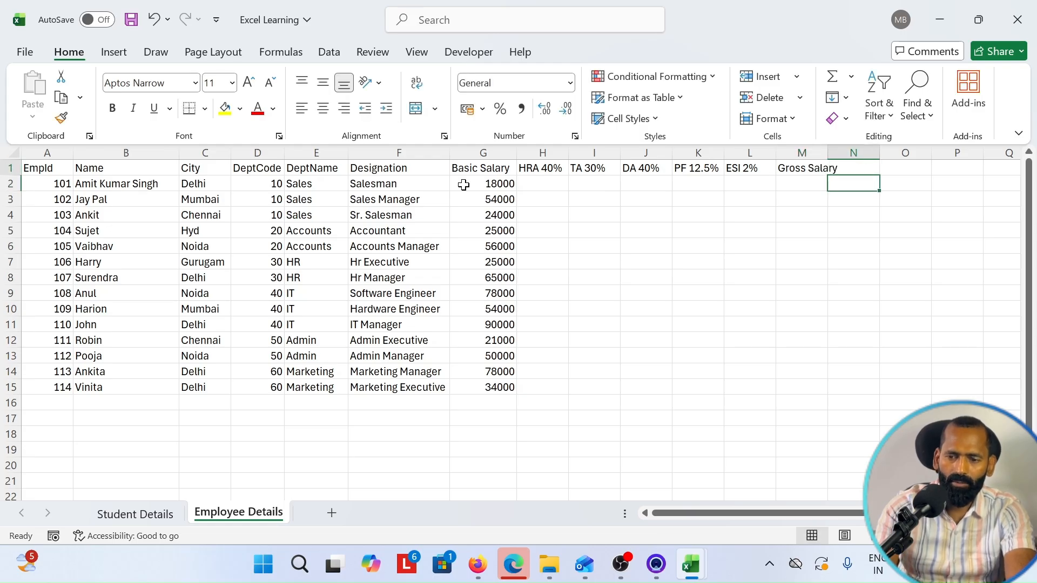
text(Net Salary)
key(ctrl+Return)
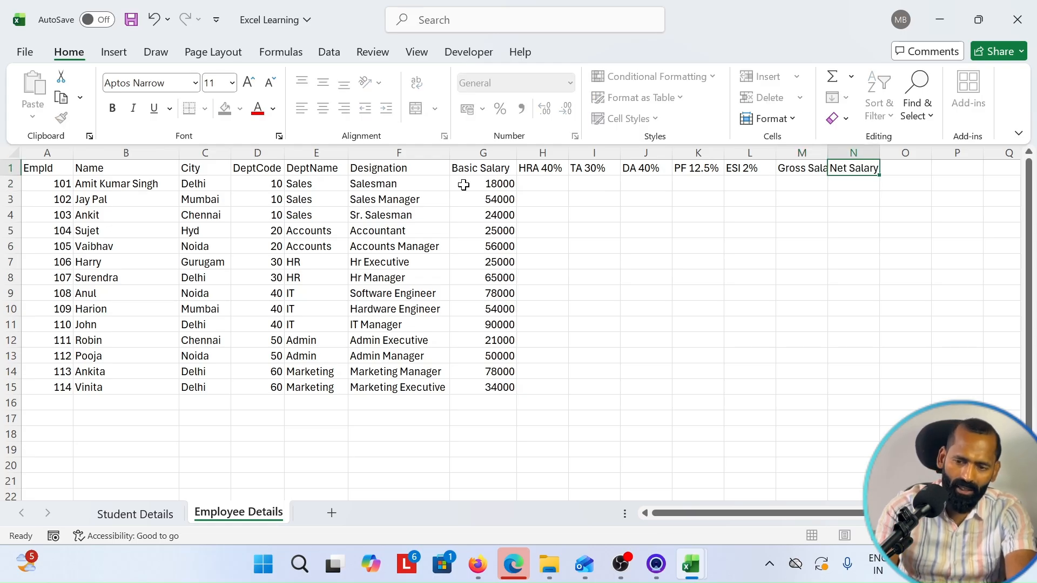
- Autofit the width of the Gross Salary column to its header text
key(Left)
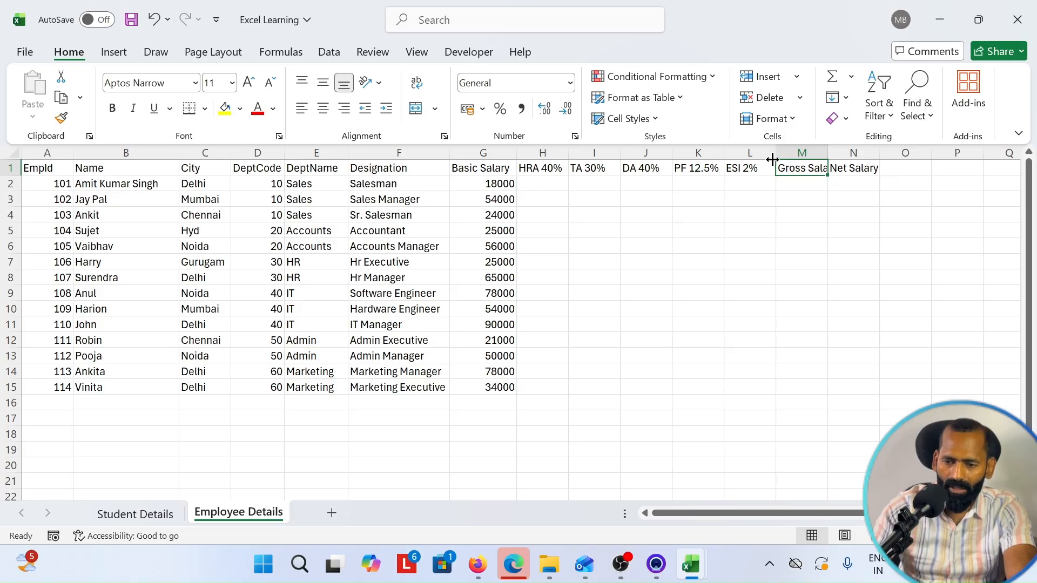
double_click(826, 153)
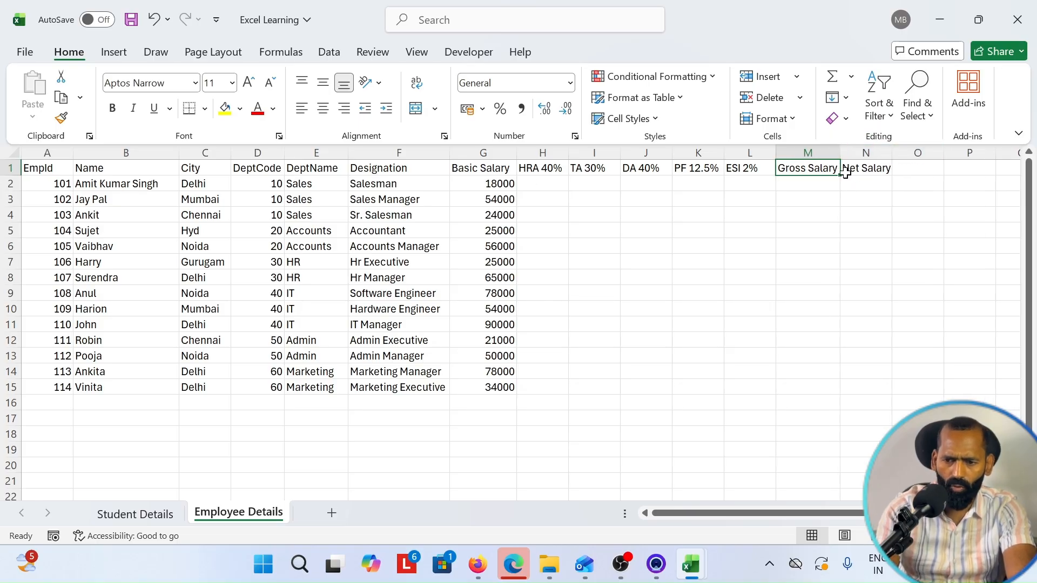
key(alt)
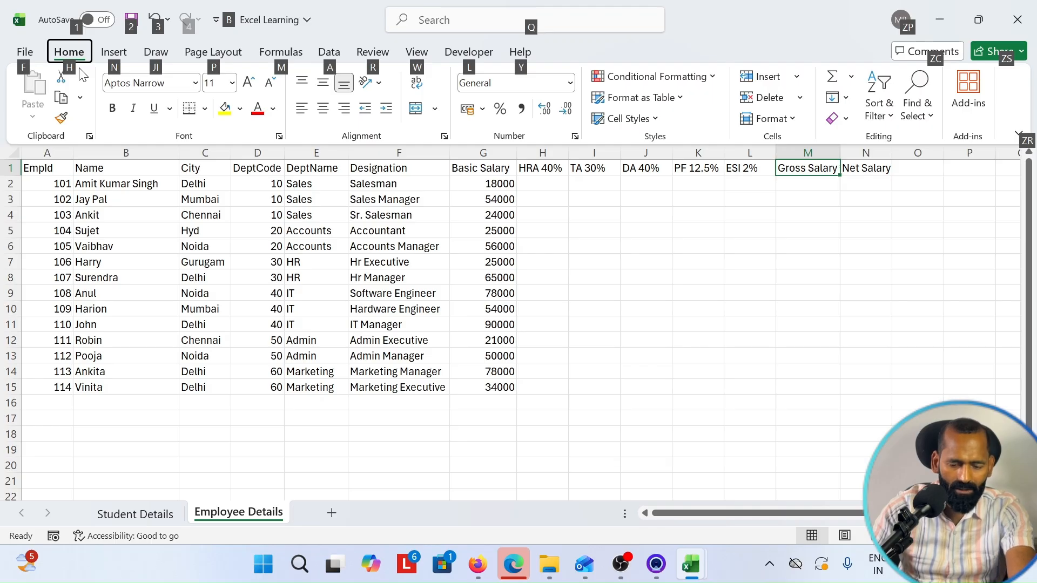
key(h)
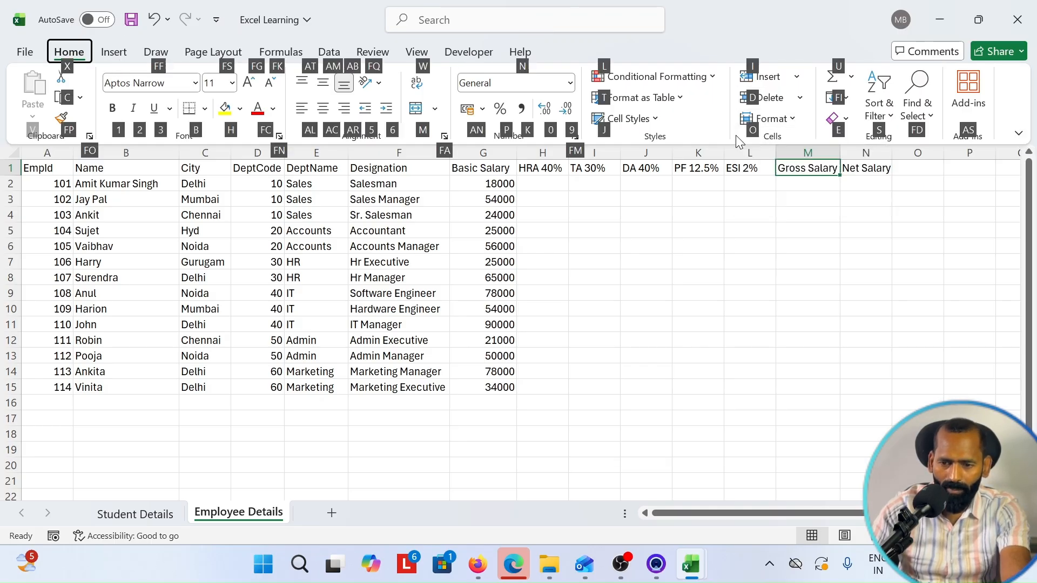
key(o)
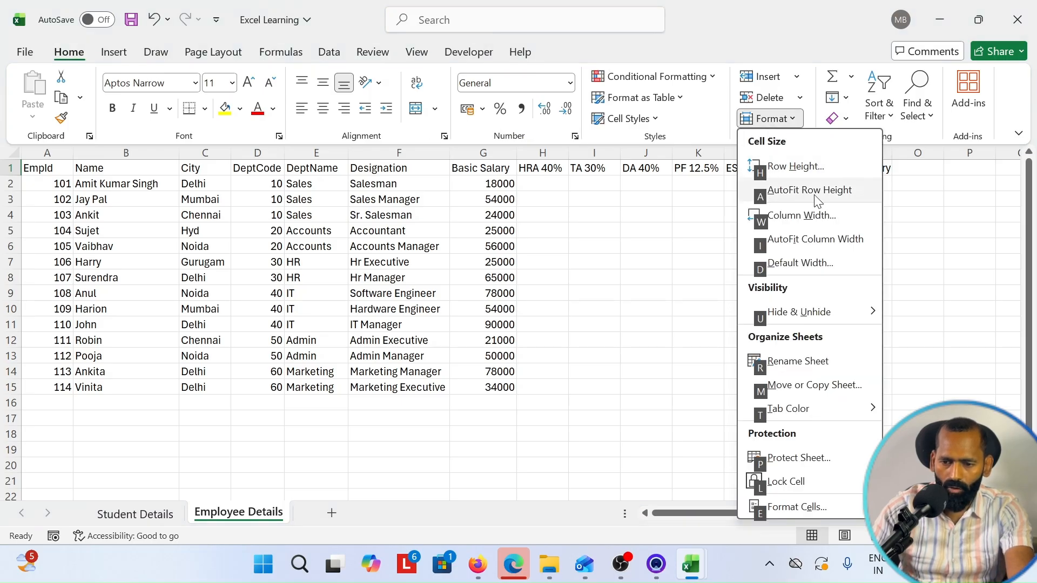
click(768, 246)
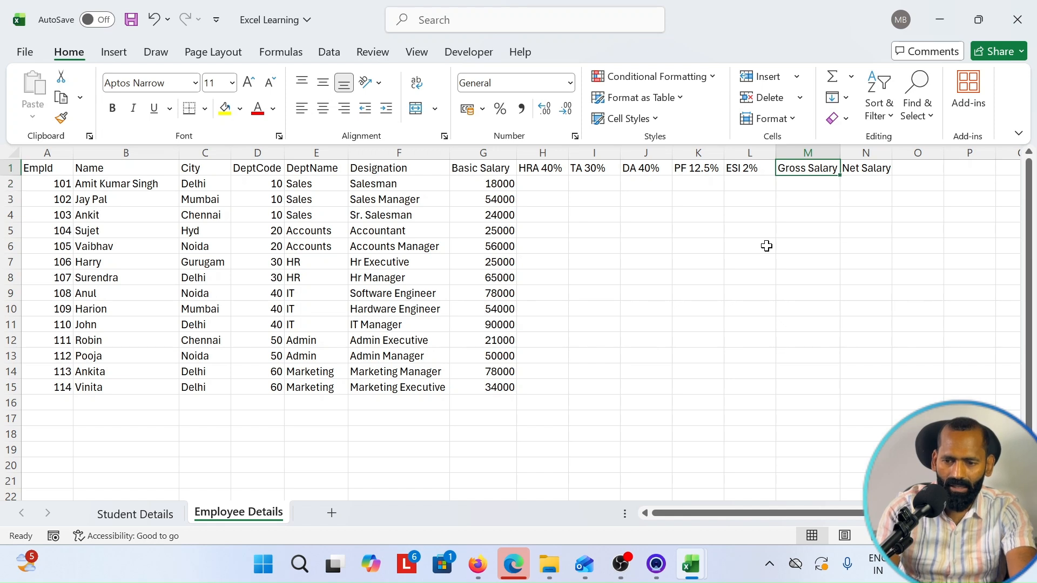
- Narrow the Gross Salary column and autofit its width again
drag(840, 153, 809, 155)
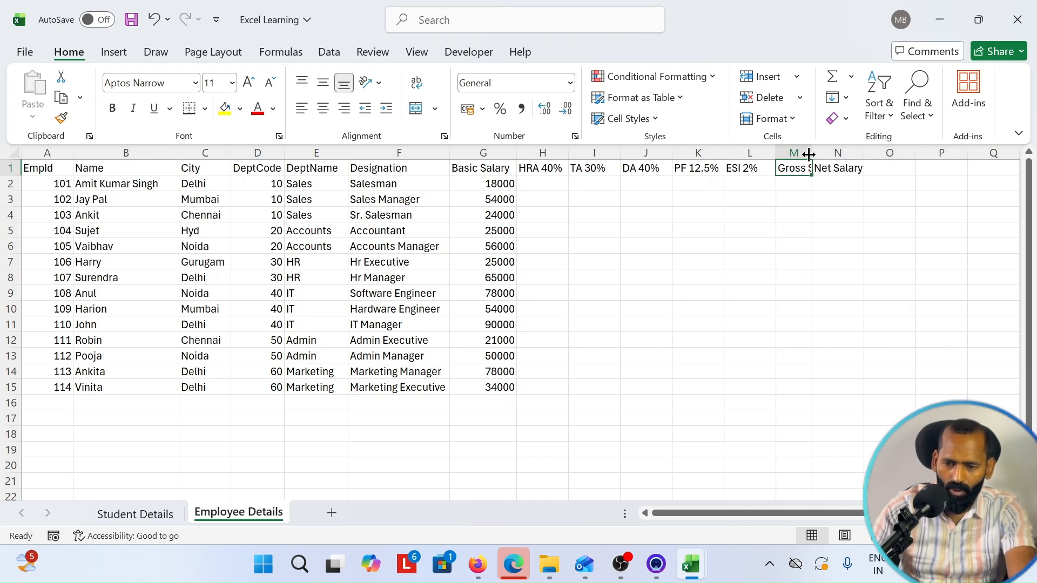
double_click(808, 154)
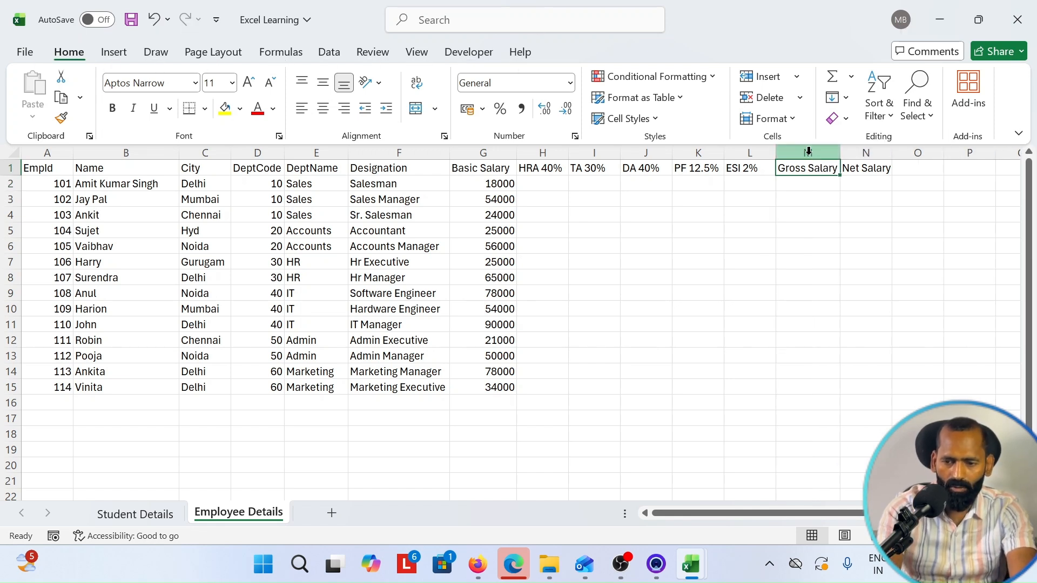
key(Left)
key(Left)
key(Right)
key(Right)
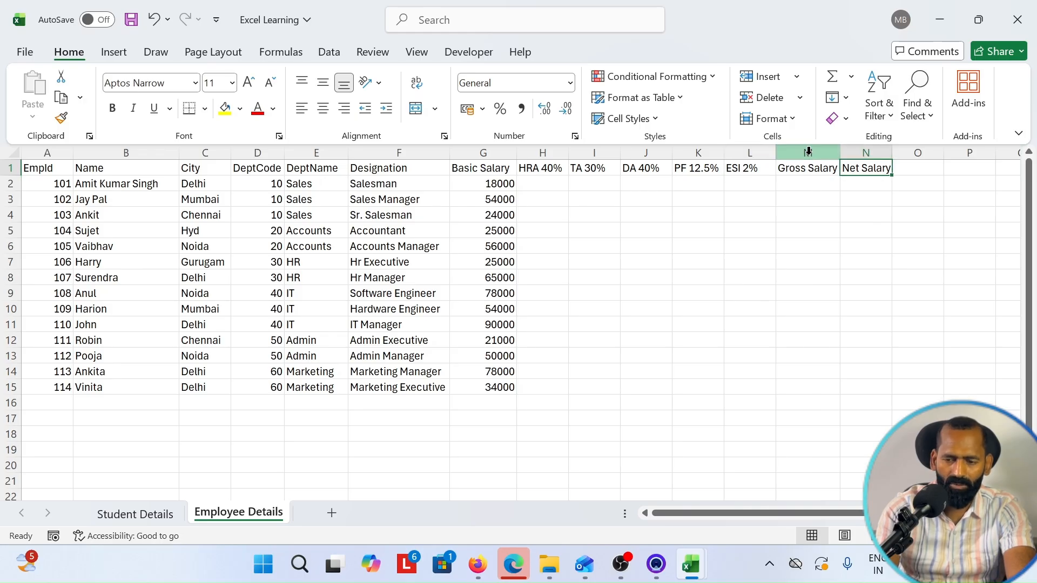
- Select the empty cells H2 to N2, from HRA 40% to Net Salary, in the first employee's row
key(ctrl+Home)
key(Down)
key(Right)
key(Right)
key(Right)
key(Right)
key(Right)
key(Right)
key(Right)
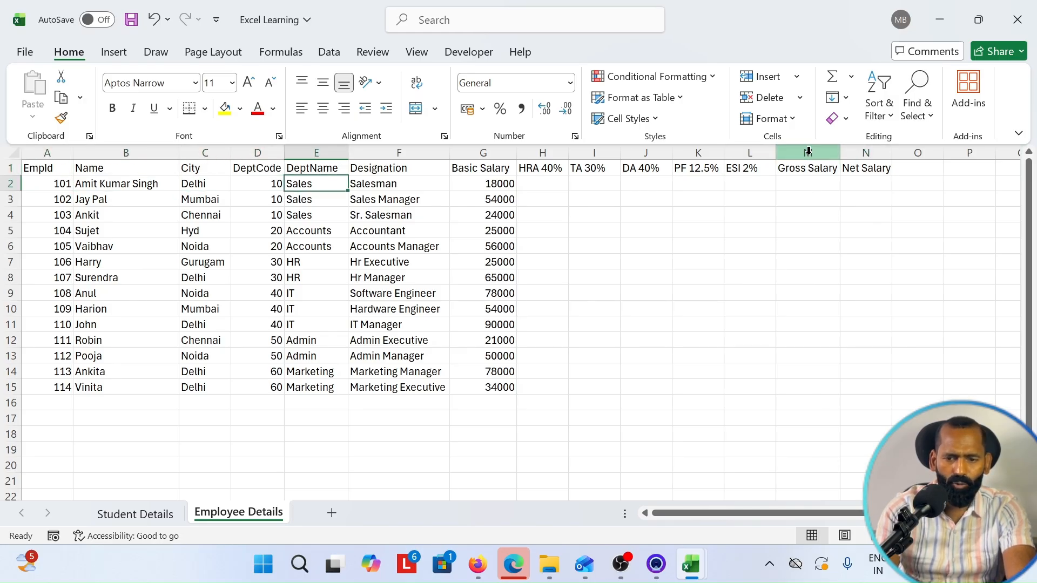
key(shift+Right)
key(shift+Right)
key(shift+Right)
key(shift+Right)
key(shift+Right)
key(shift+Right)
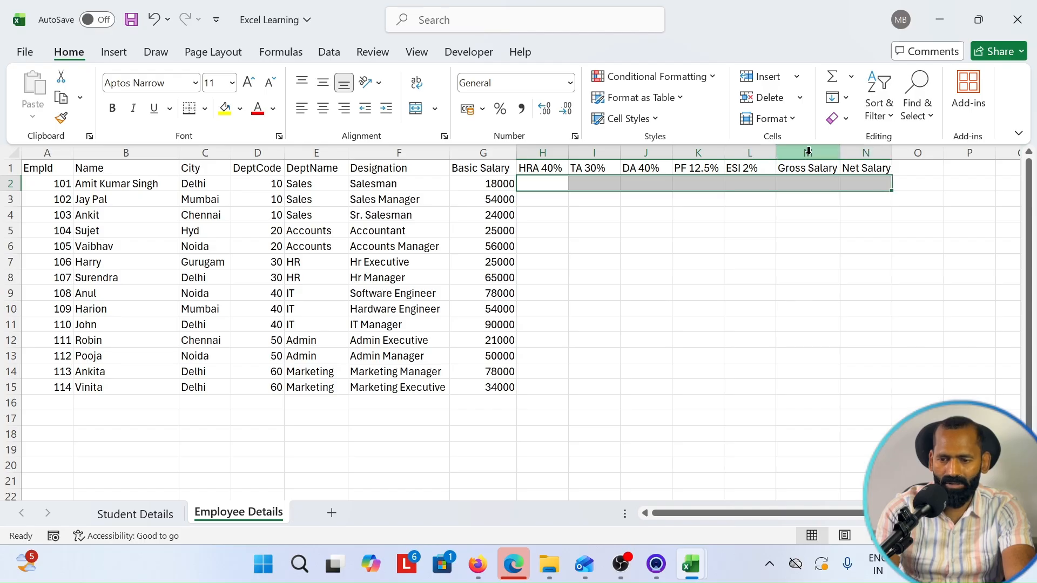
- Calculate the first employee's HRA in cell H2 with the formula =G2*40%
key(shift+Left)
key(shift+Left)
key(shift+Left)
key(shift+Left)
key(shift+Left)
key(shift+Left)
key(Up)
key(Down)
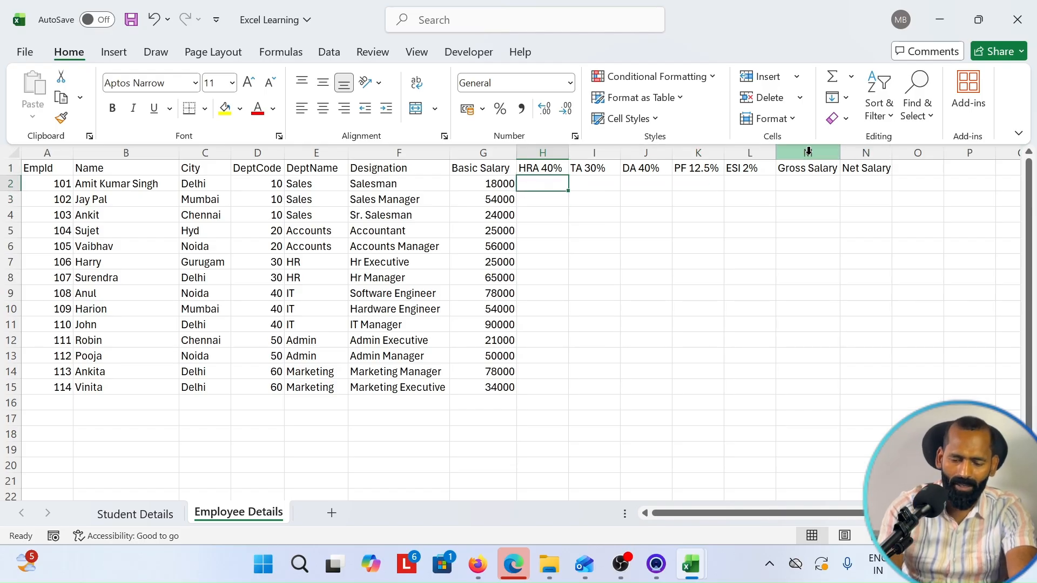
text(=)
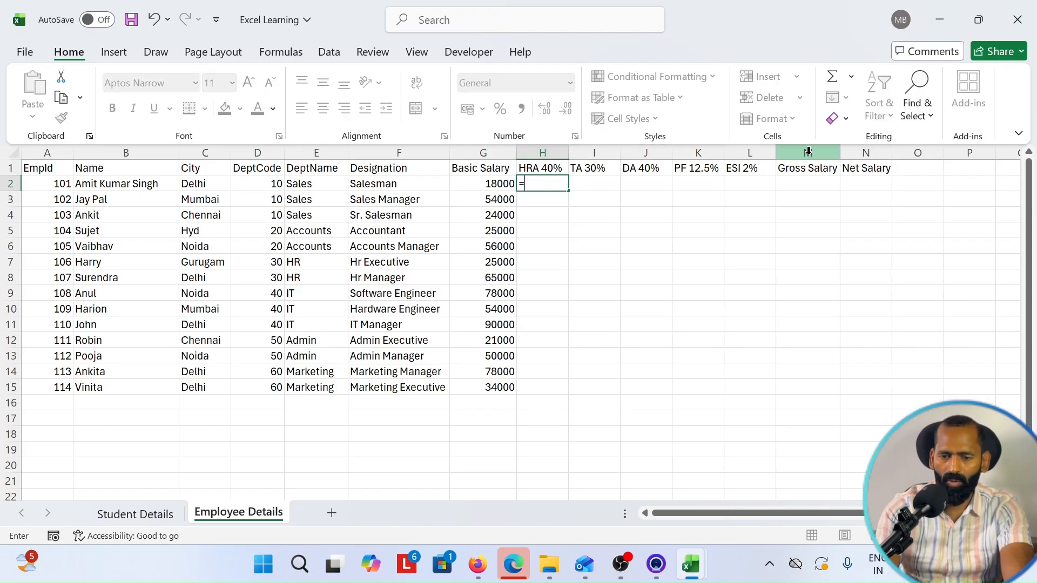
key(Left)
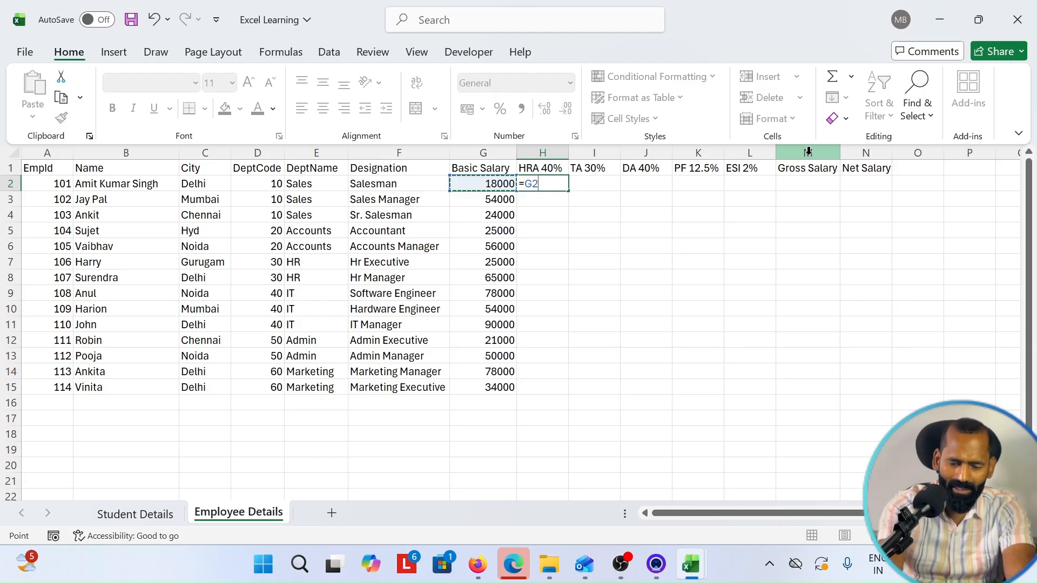
text(*)
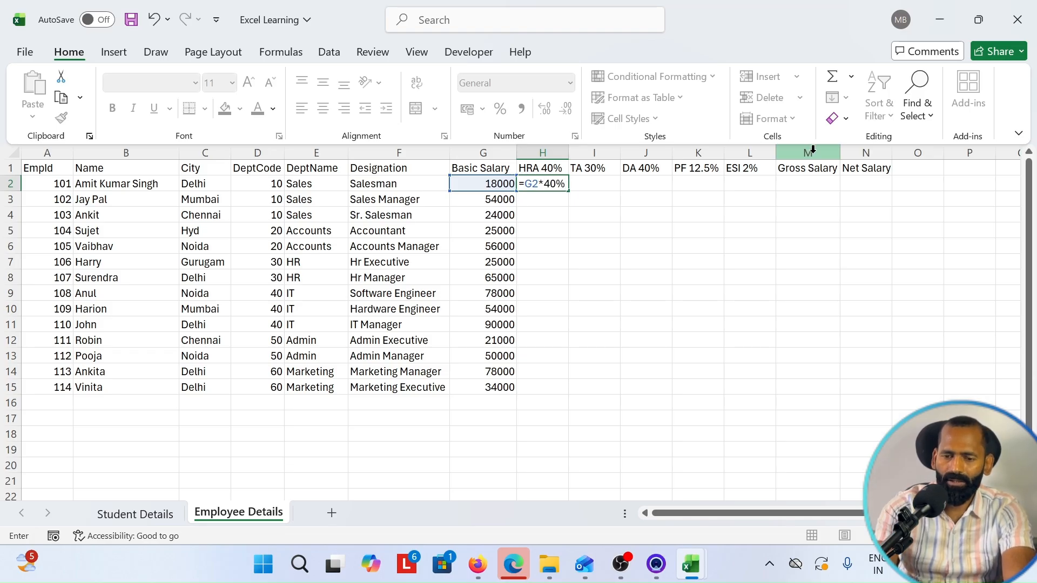
key(Return)
- Rewrite the percentage in the HRA formula in H2 as a fraction, giving =G2*40/100
key(Up)
key(F2)
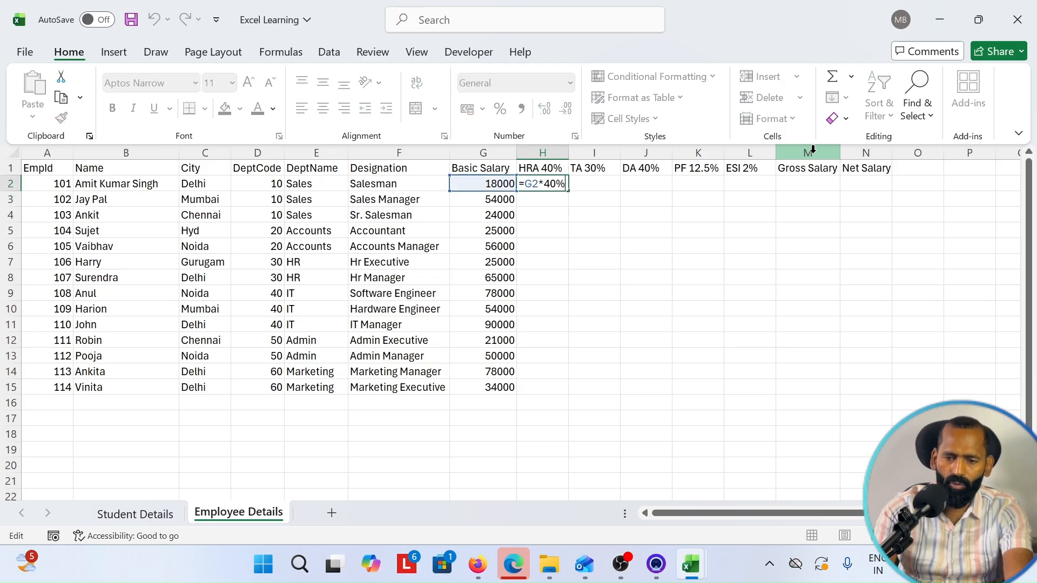
key(BackSpace)
key(BackSpace)
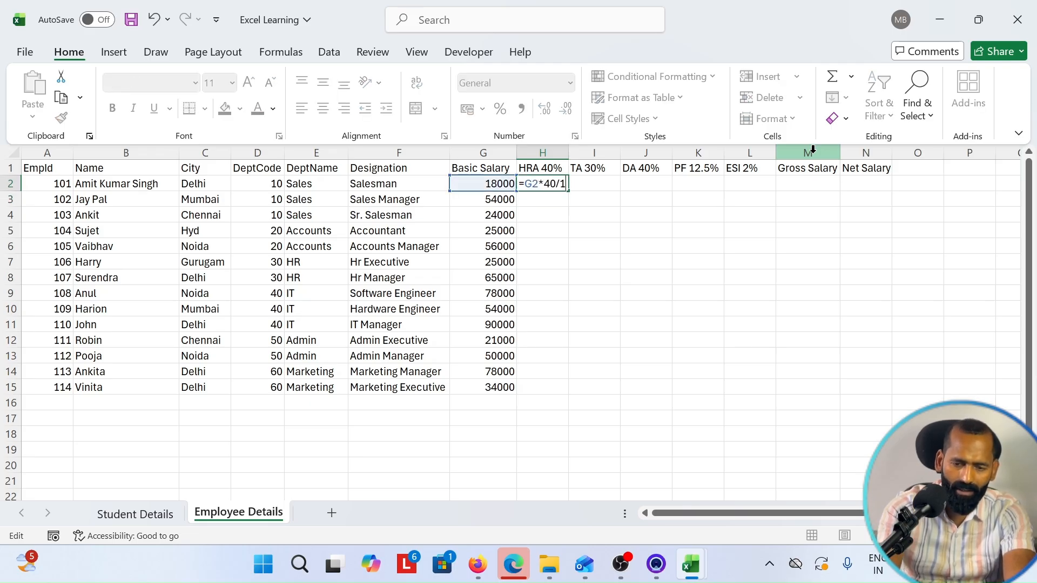
text(0/100)
key(Return)
key(Up)
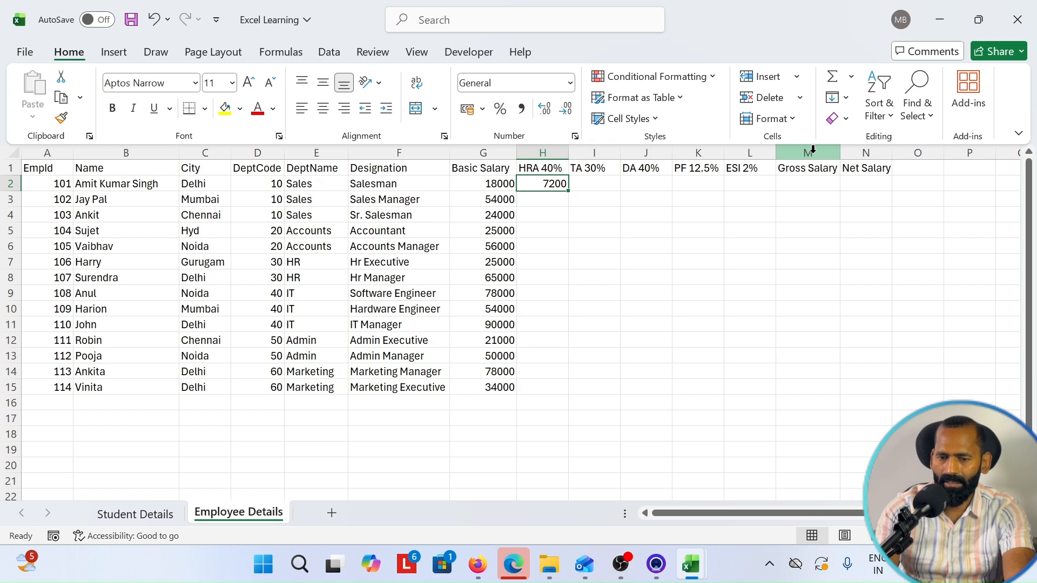
- Enter the formula =G2*40/100 in the TA 30% cell I2
key(Right)
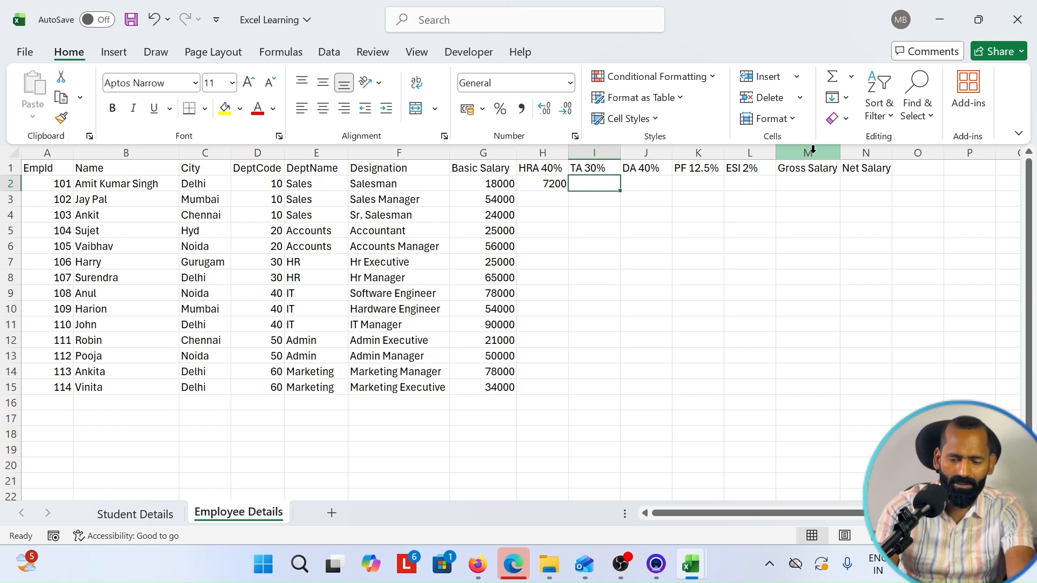
text(=)
key(Left)
key(Left)
text(*)
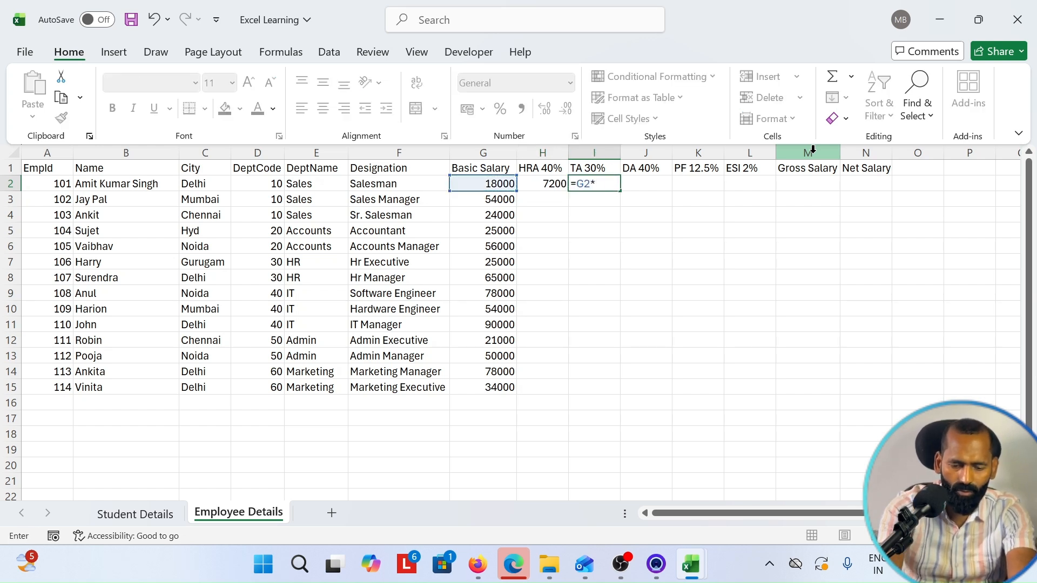
text(40/100)
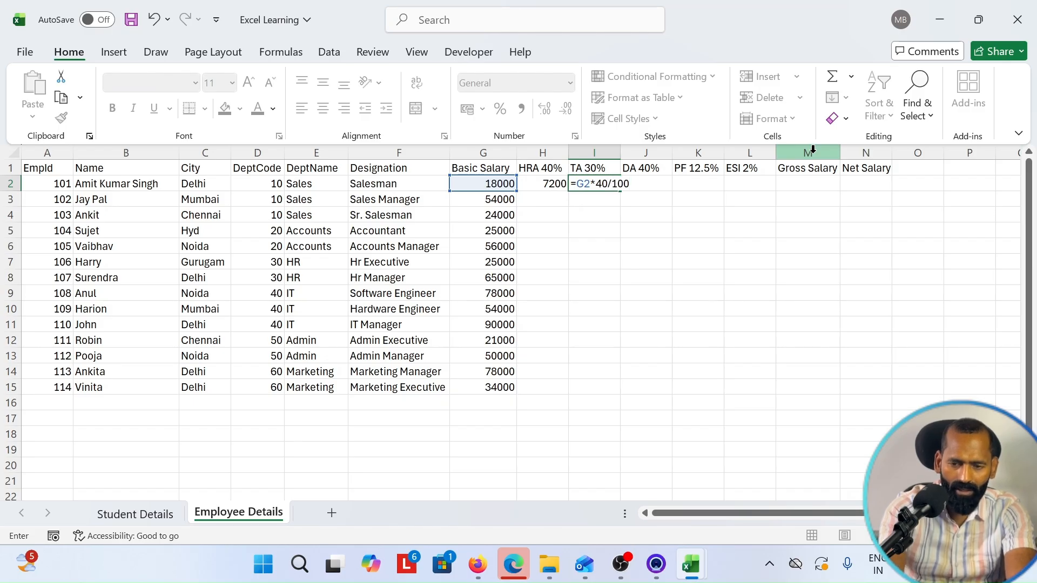
key(Tab)
text(=)
key(Left)
key(Left)
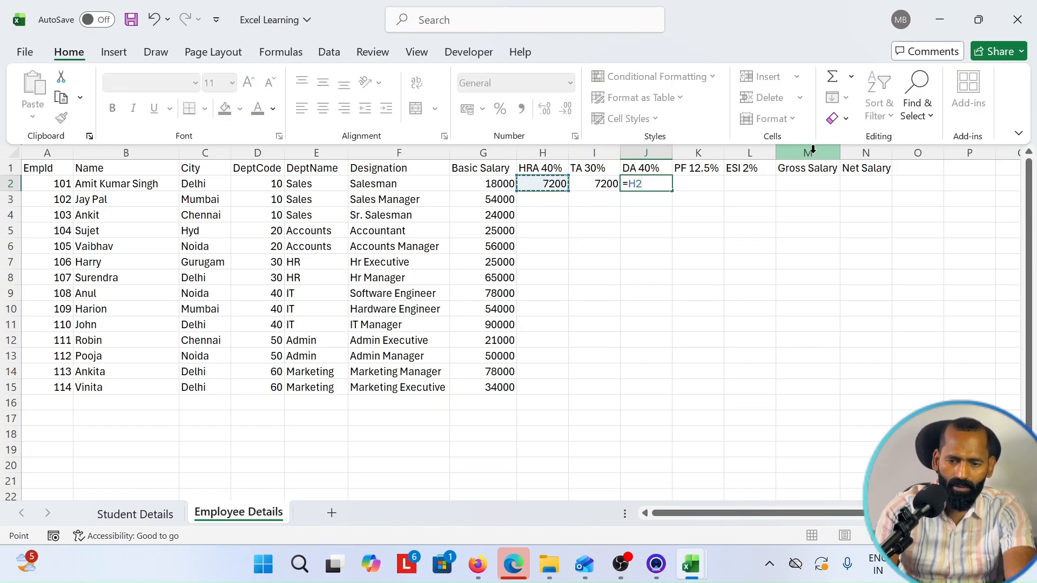
key(Escape)
key(Left)
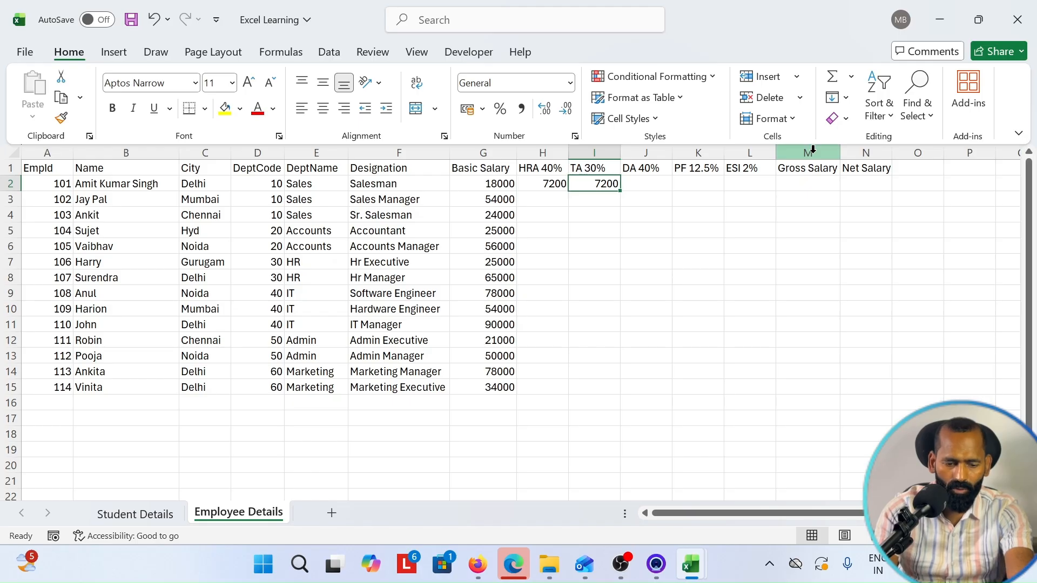
key(F2)
key(Escape)
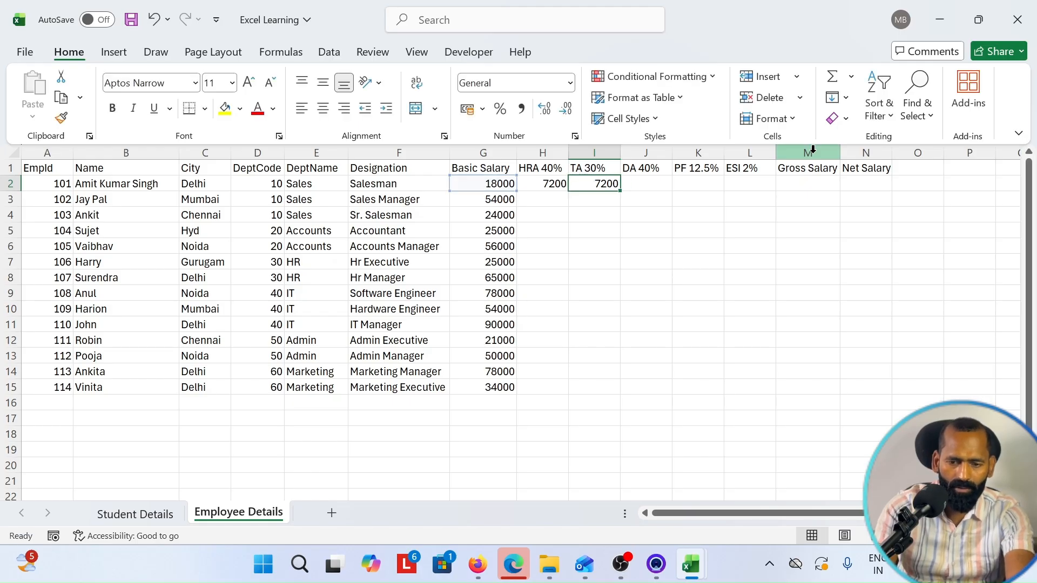
- Clear the formula from the TA 30% cell I2
key(Down)
key(Up)
text(=)
key(Escape)
key(BackSpace)
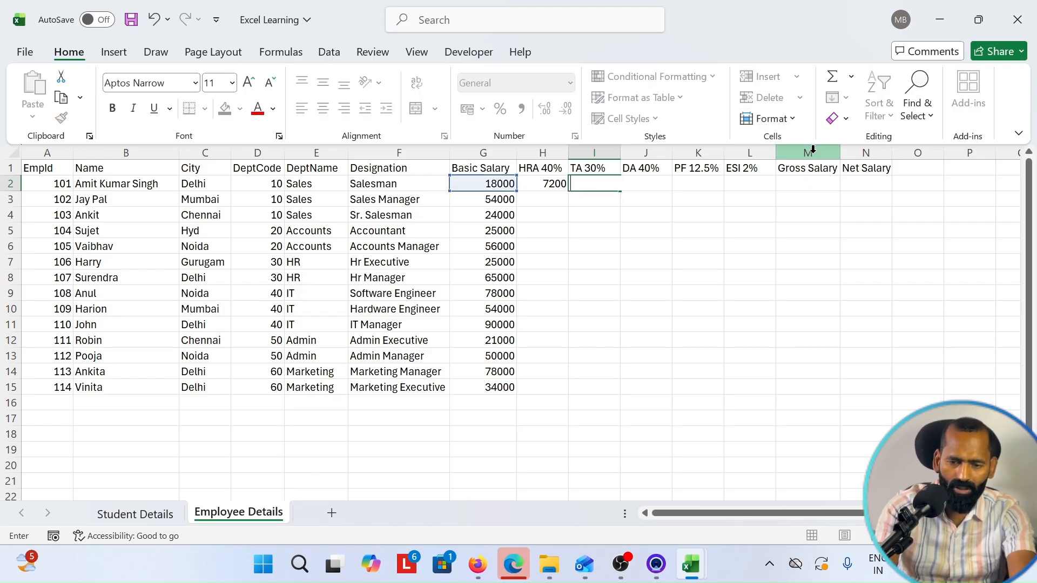
key(Return)
key(Up)
key(Down)
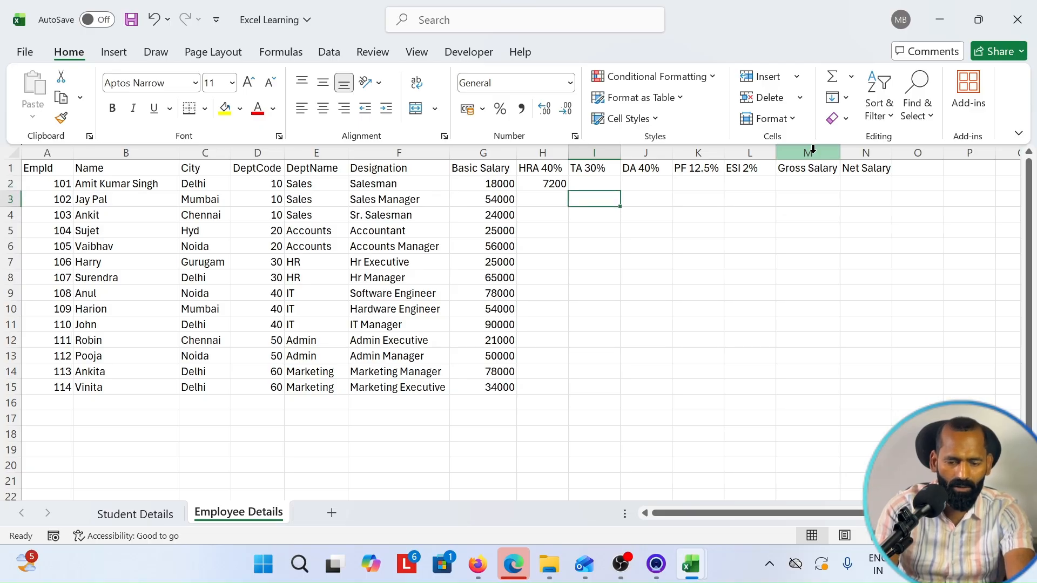
- Enter the TA formula =G2*40/100 again in cell I2, based on the basic salary
key(Up)
text(=)
key(Left)
key(Left)
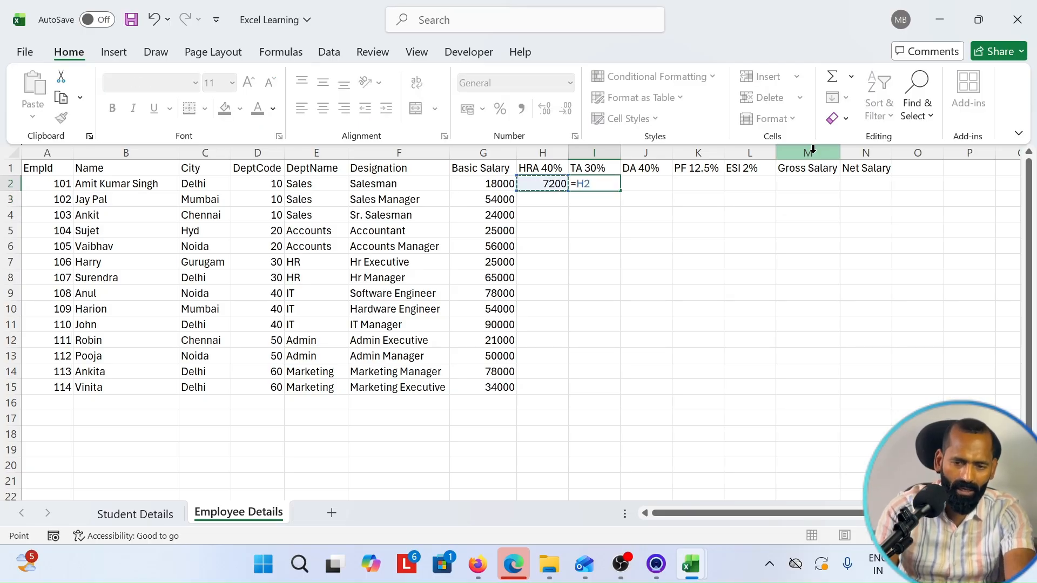
text(*)
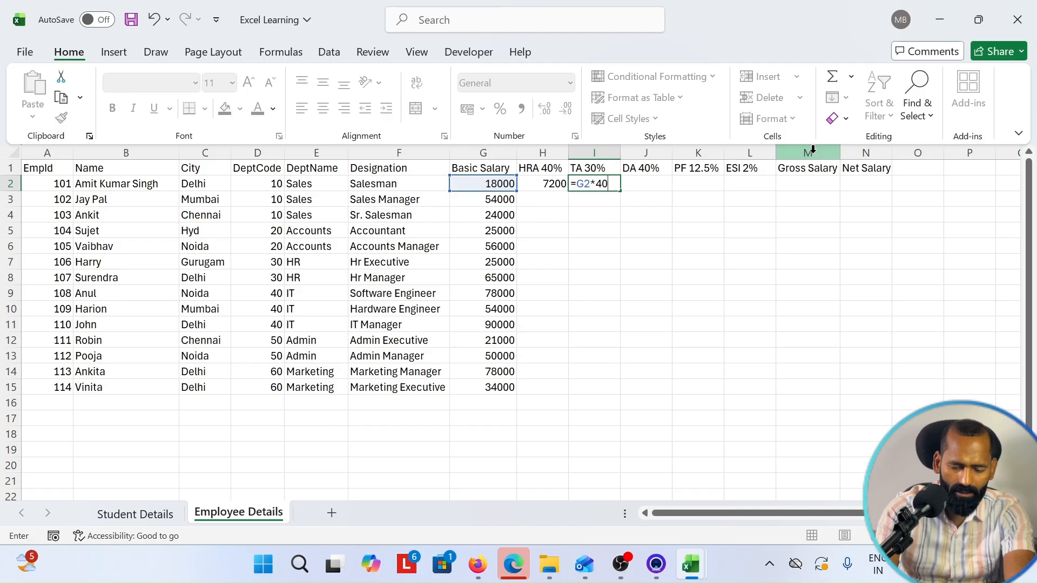
key(Return)
key(Up)
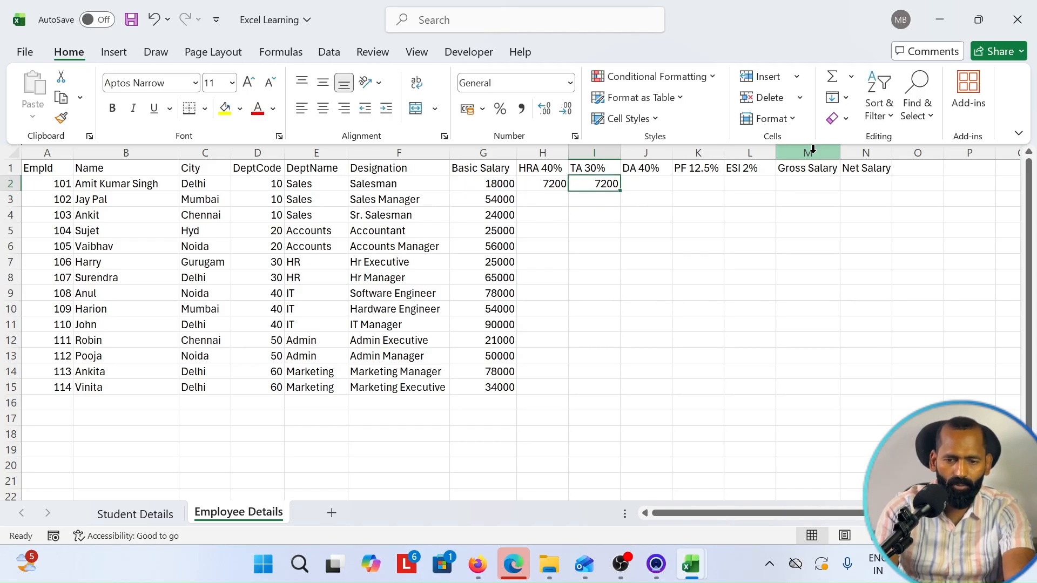
- Correct the rate in the TA formula in I2 to 30, giving =G2*30/100
key(F2)
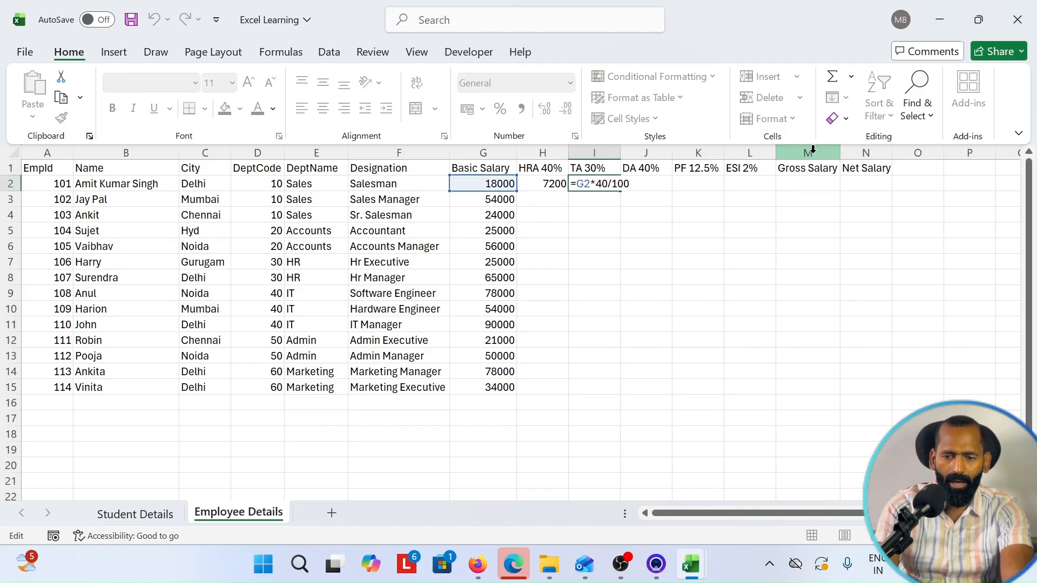
key(BackSpace)
text(3)
key(Return)
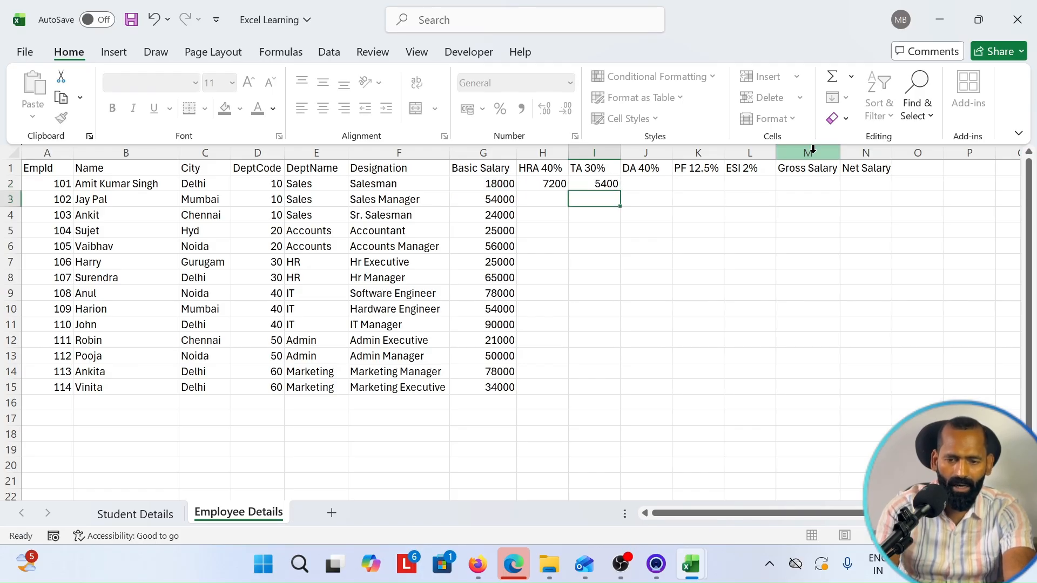
- Calculate the first employee's DA in cell J2 with the formula =G2*40%
key(Up)
key(Right)
text(=)
key(Left)
key(Left)
key(Left)
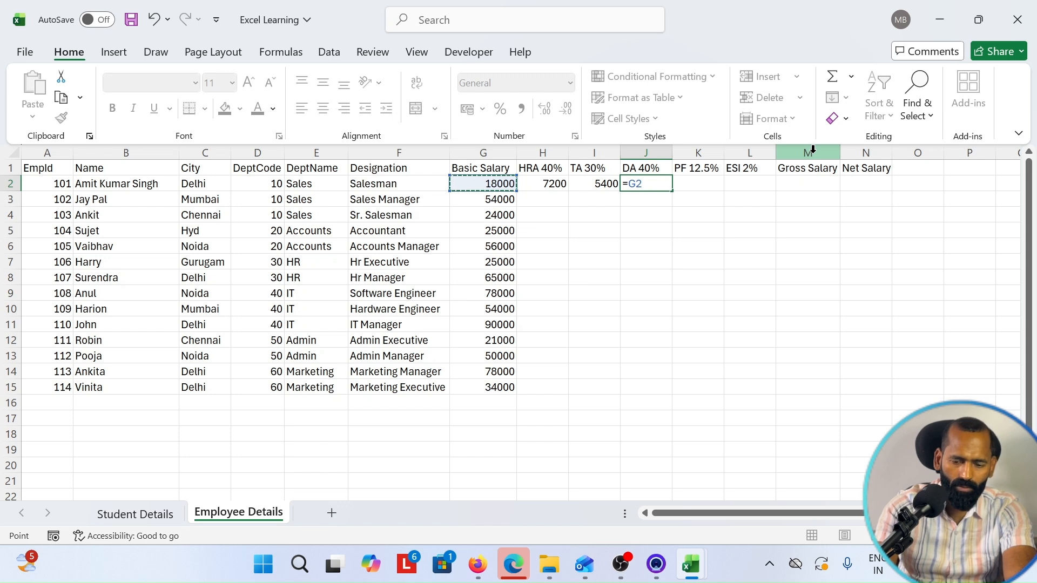
text(*)
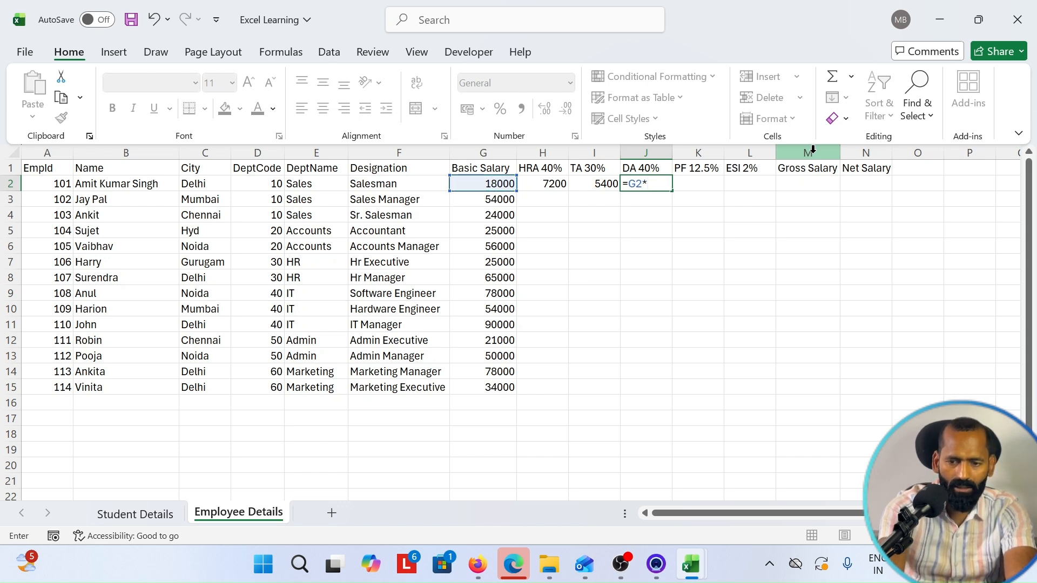
text(40)
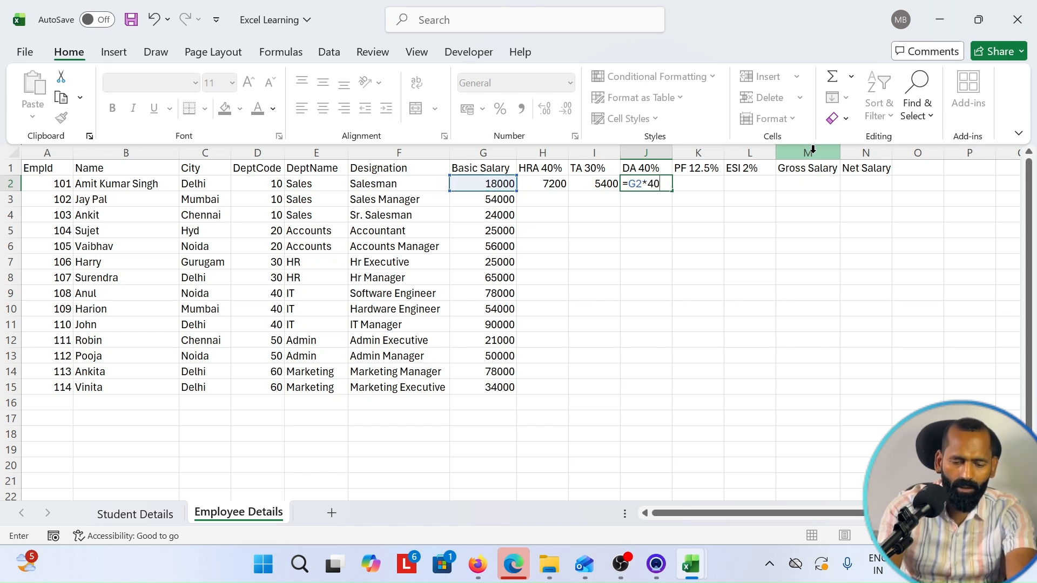
text(%)
key(Tab)
- Calculate the first employee's PF in cell K2 with the formula =G2*12.5%
text(=)
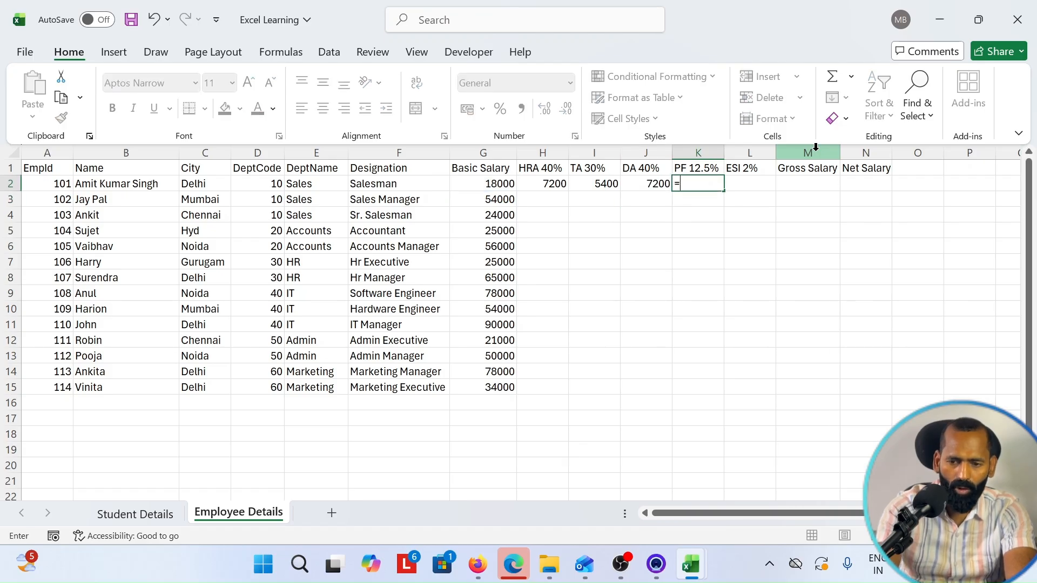
key(Left)
key(Left)
key(Left)
key(Left)
text(*1)
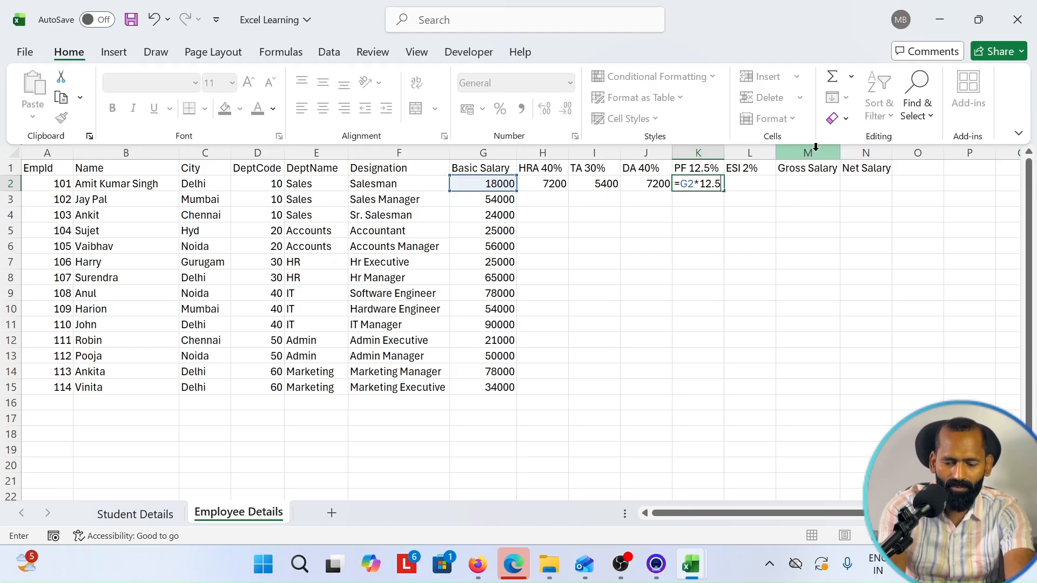
text(2.5%)
key(Return)
- Calculate the first employee's ESI in cell L2 with the formula =G2*2/100
key(Up)
key(Right)
text(=)
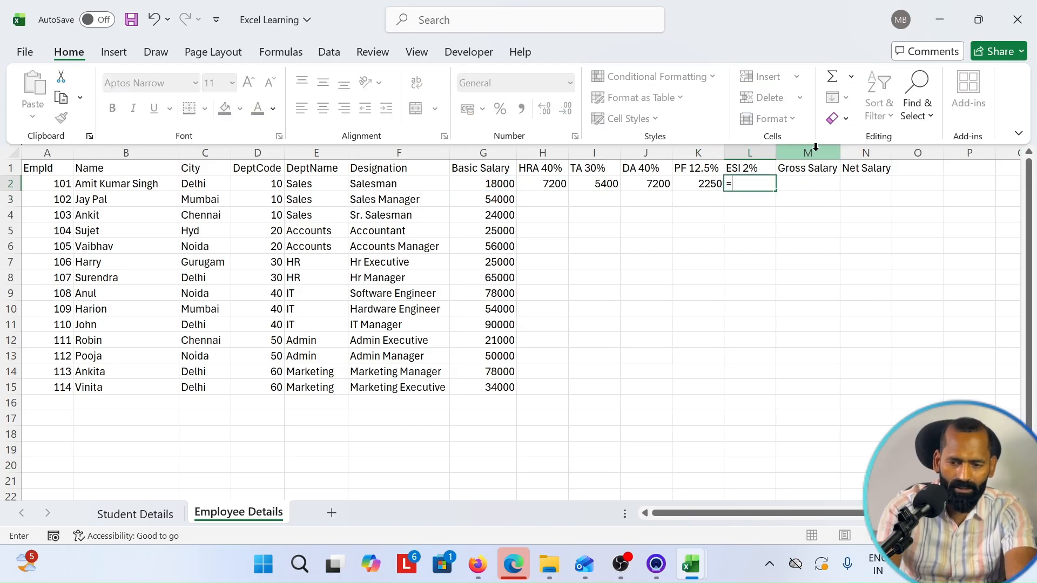
key(Left)
key(Left)
key(Left)
key(Left)
key(Left)
text(*)
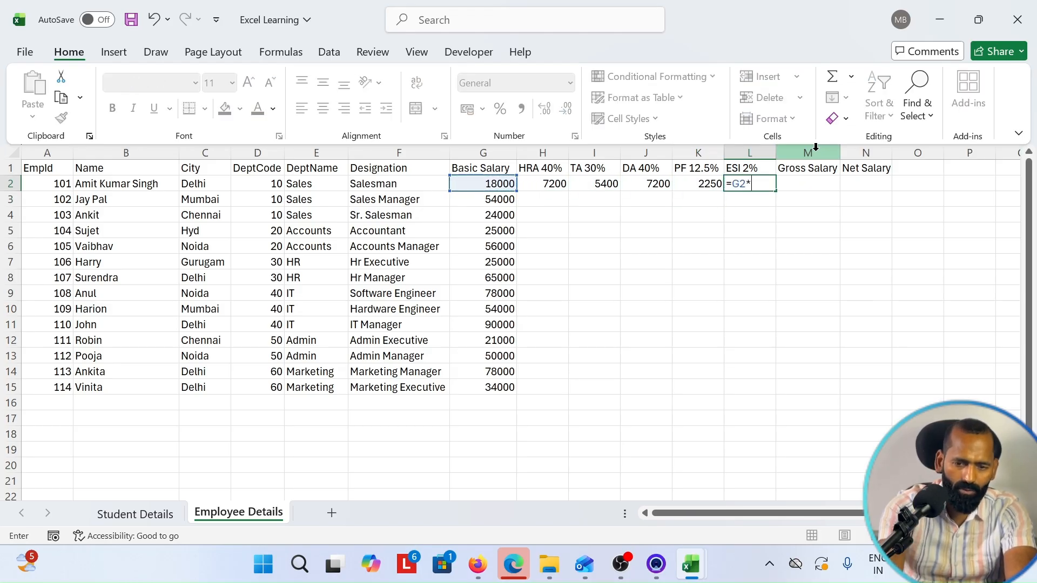
text(2%)
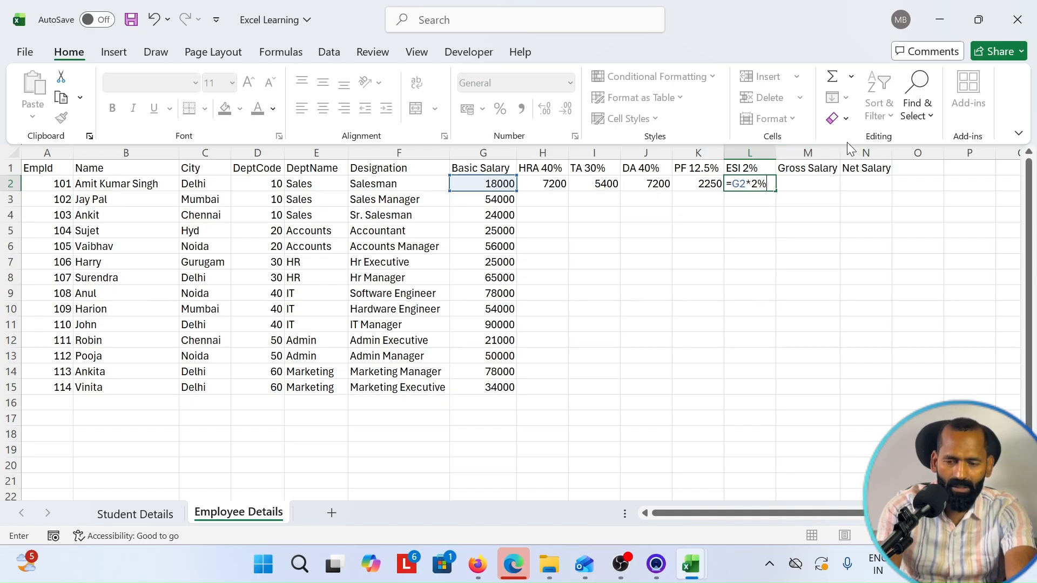
key(BackSpace)
text(/100)
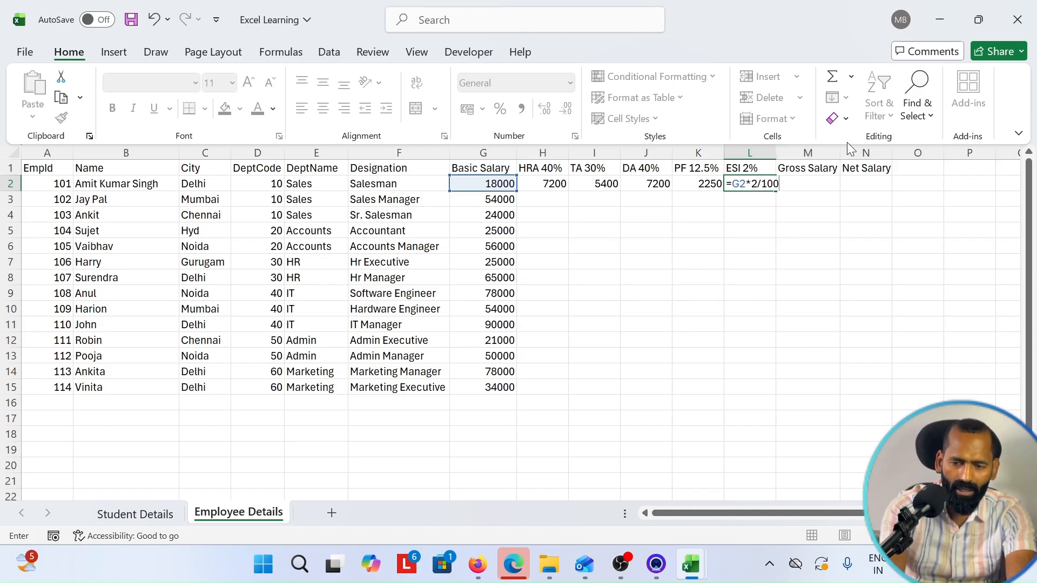
key(Return)
key(Up)
key(Right)
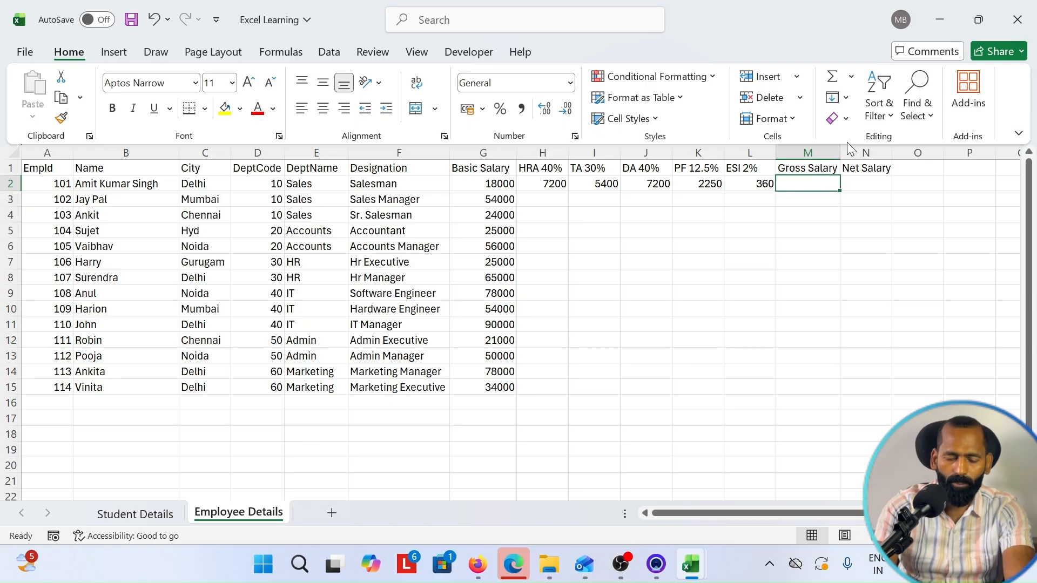
text(=)
key(Escape)
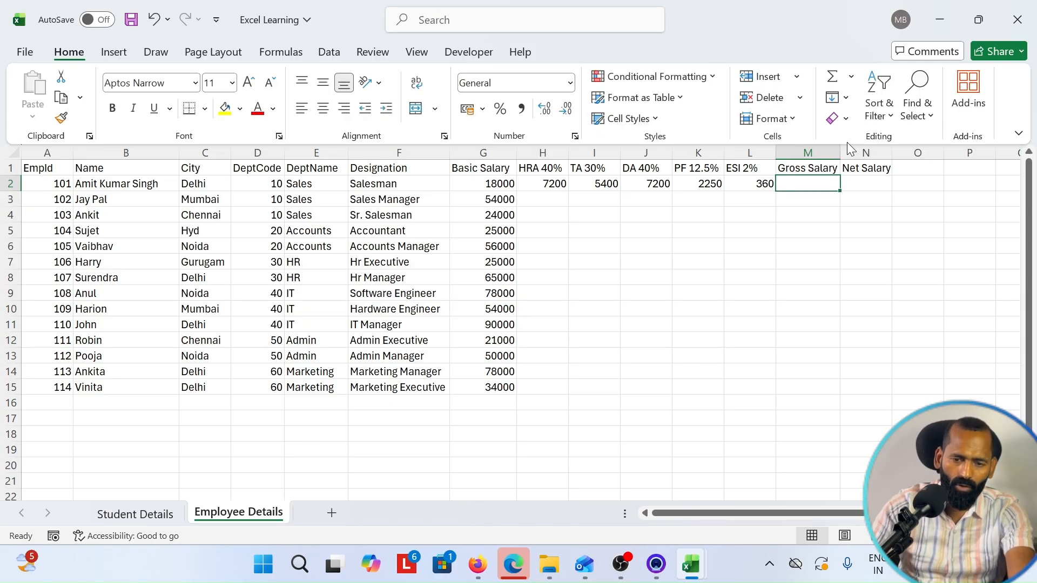
- Fill the first employee's basic salary, HRA and TA cells (G2, H2 and I2) with yellow
click(472, 174)
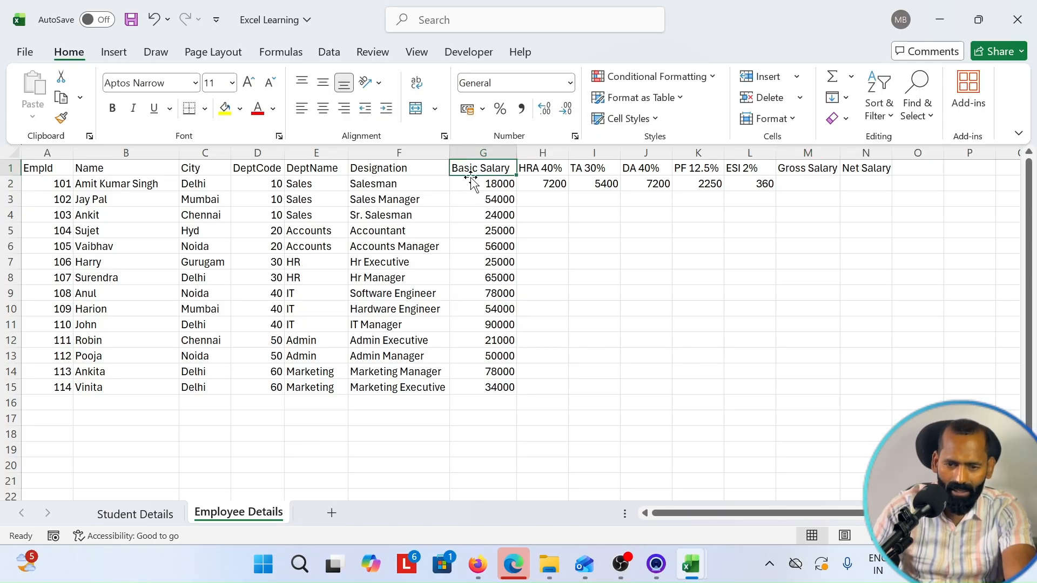
click(471, 185)
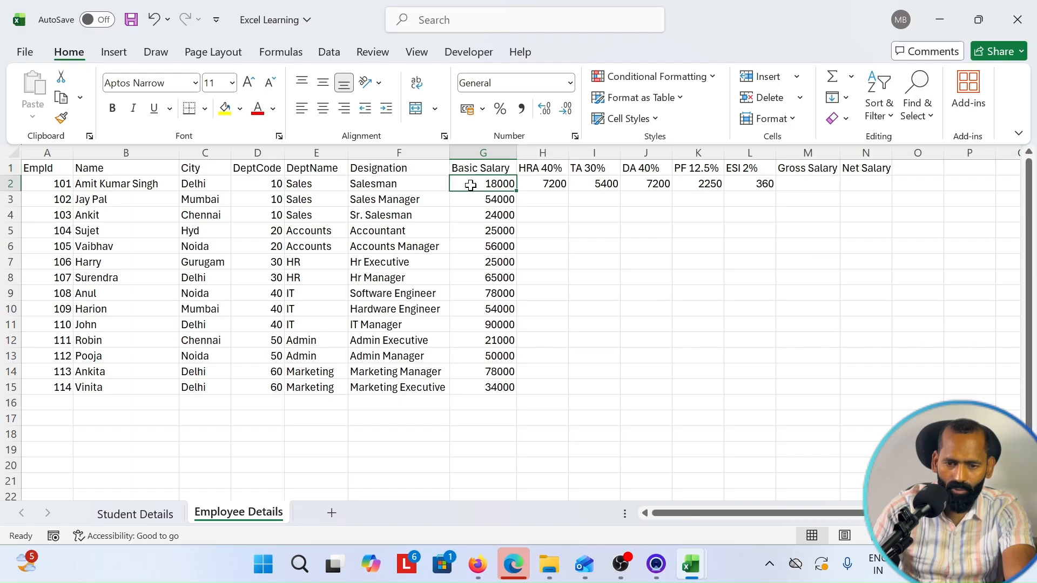
click(225, 108)
click(551, 187)
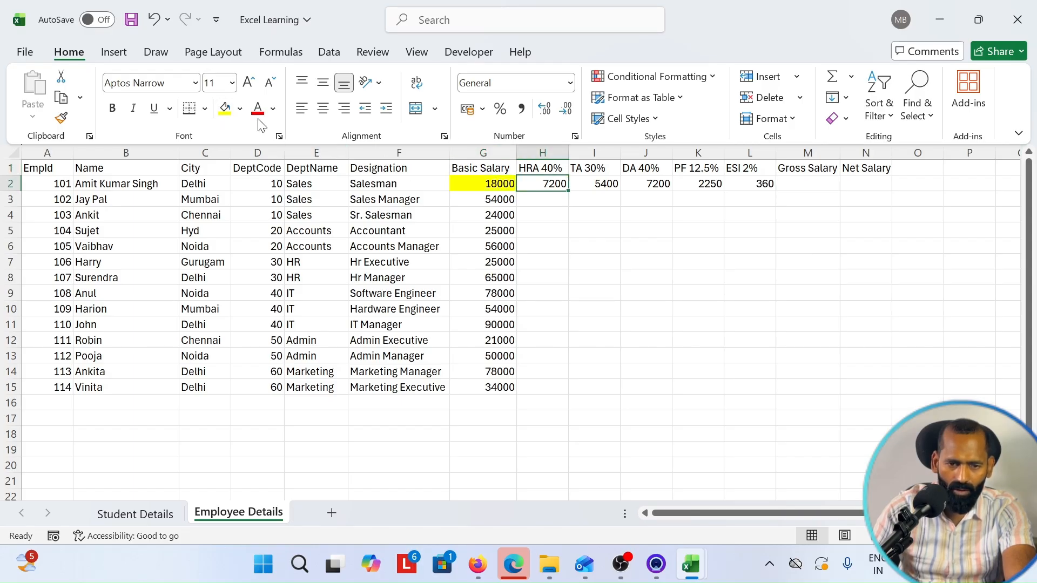
click(224, 108)
click(595, 185)
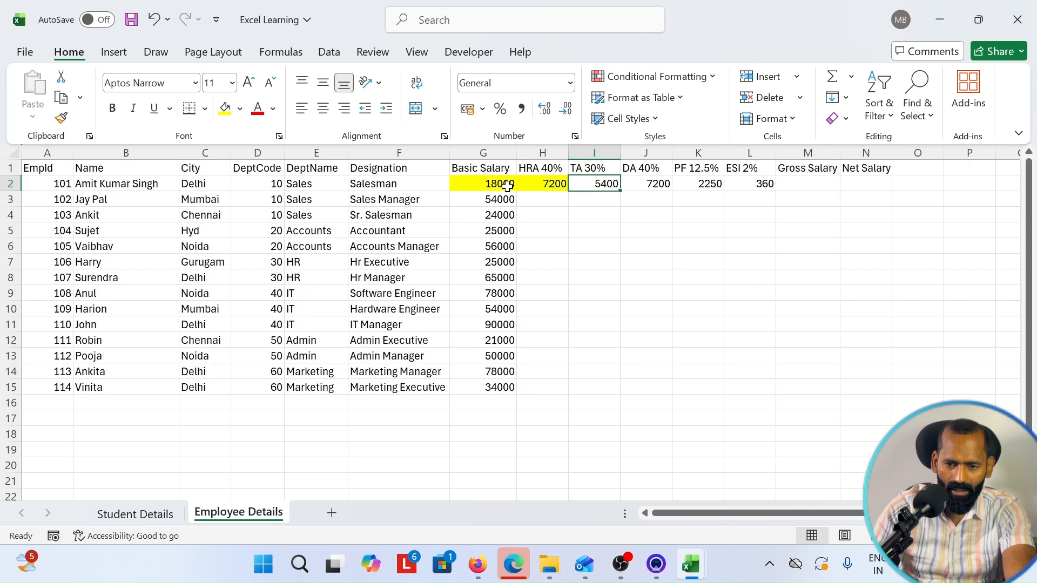
click(230, 116)
click(665, 183)
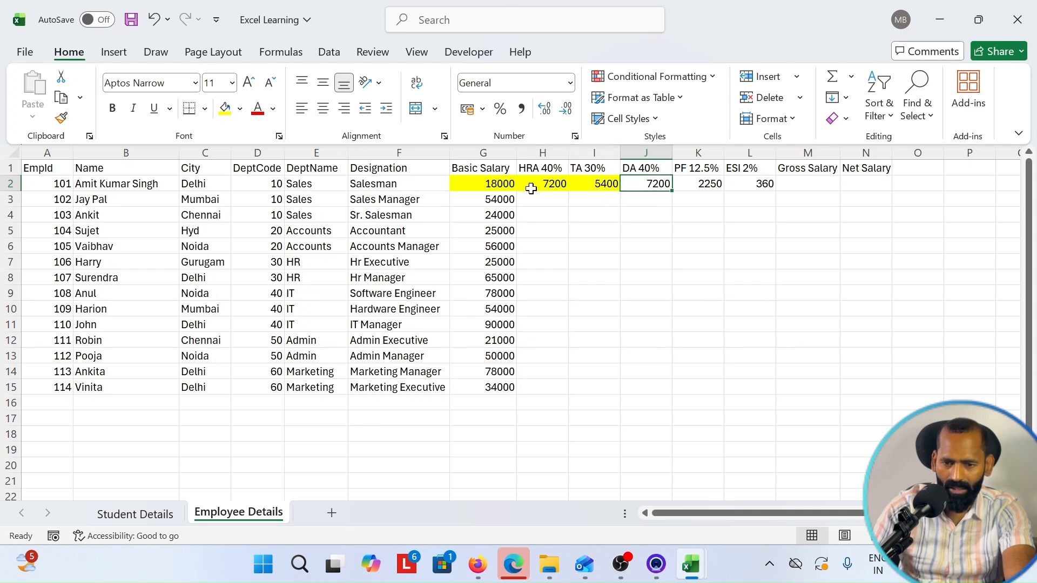
- Undo the yellow fills on cells G2, H2 and I2
key(ctrl+z)
key(ctrl+z)
key(ctrl+z)
- Calculate the first employee's gross salary in cell M2 with the formula =G2+H2+I2+J2
click(802, 180)
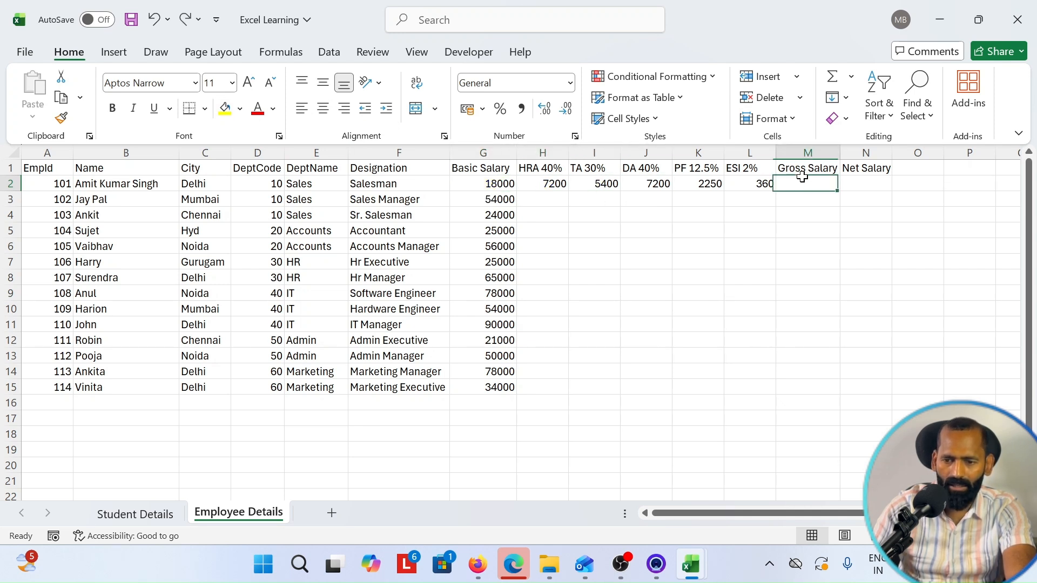
text(=)
key(Left)
key(Left)
key(Left)
key(Left)
key(Left)
key(Left)
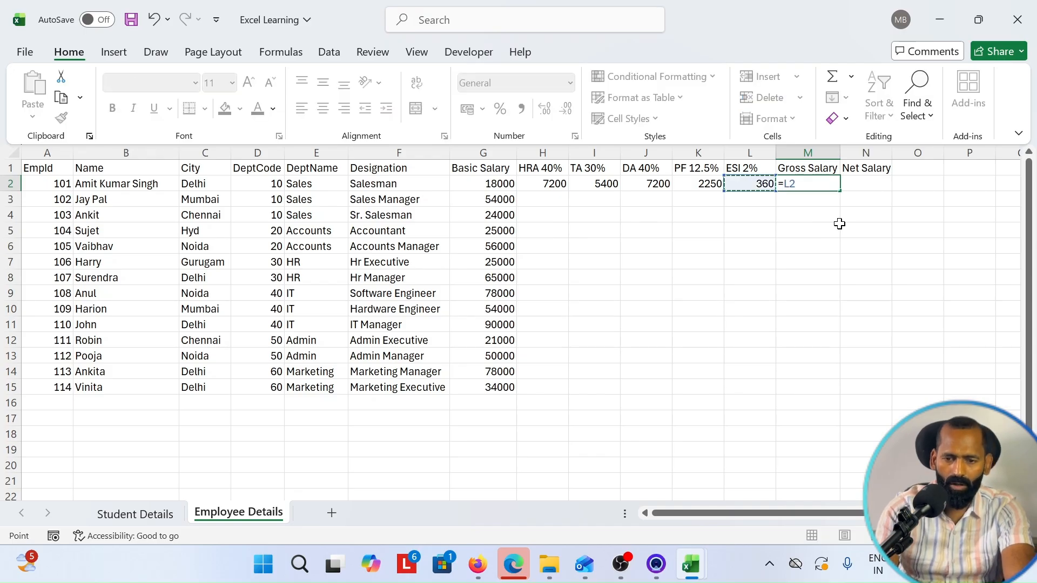
text(+)
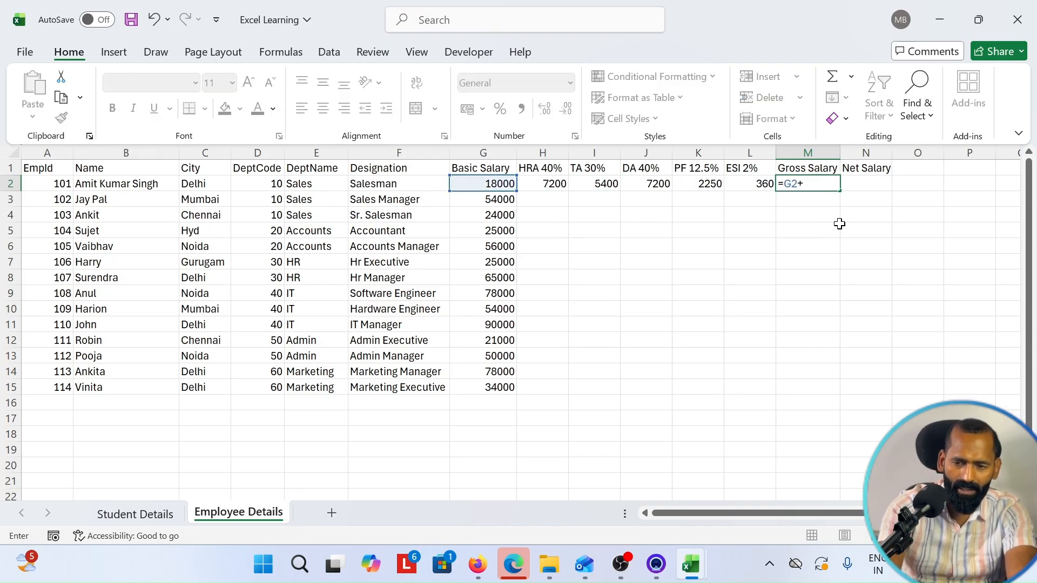
key(Left)
key(Left)
key(Left)
key(Left)
key(Left)
text(+)
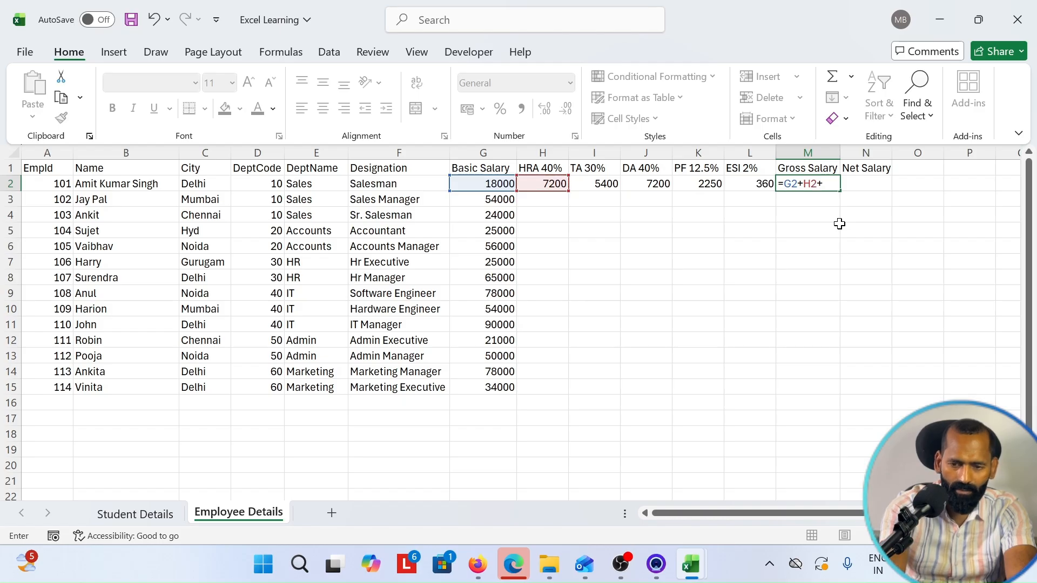
key(Left)
key(Left)
key(Left)
key(Left)
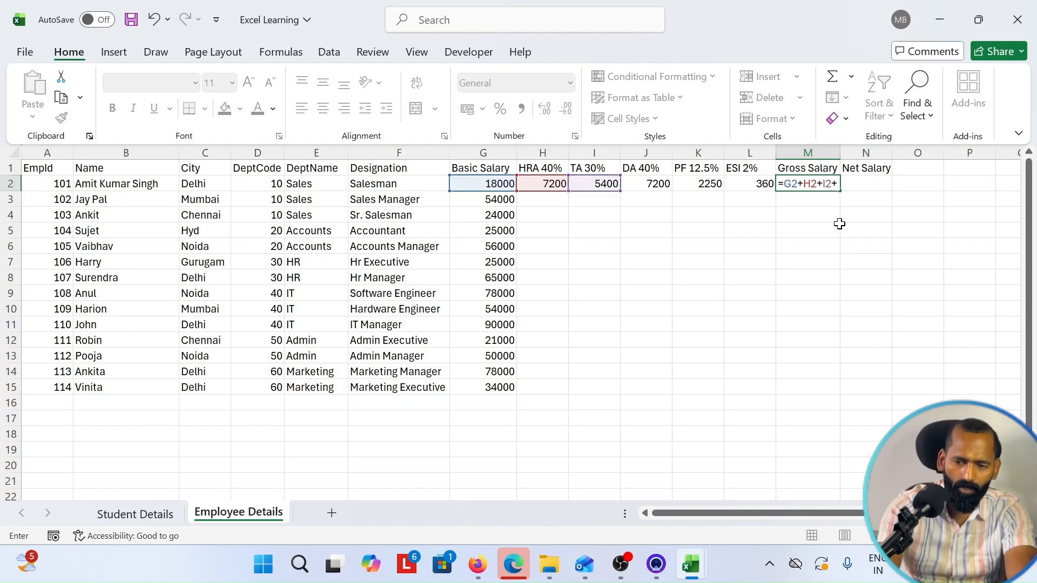
text(+)
key(Left)
key(Left)
key(Left)
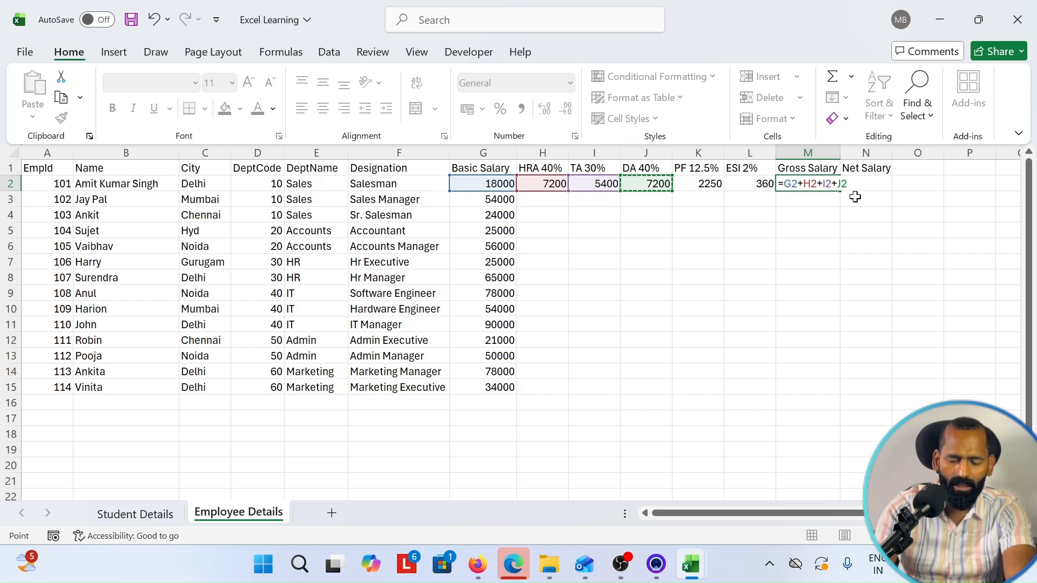
key(Tab)
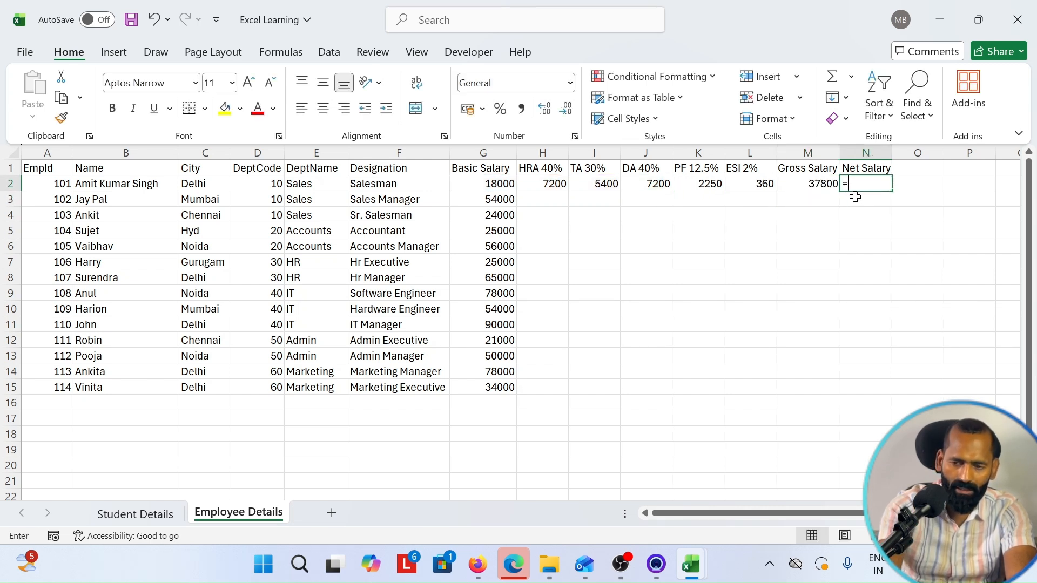
- Calculate the first employee's net salary in cell N2 with the formula =M2-K2-L2
text(=)
key(Left)
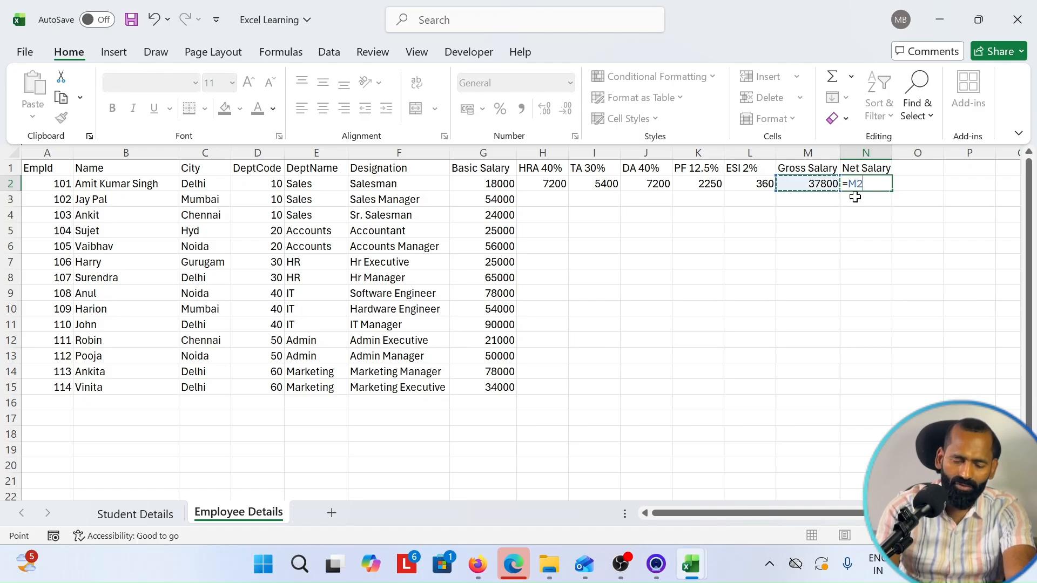
text(-)
key(Left)
key(Left)
key(Left)
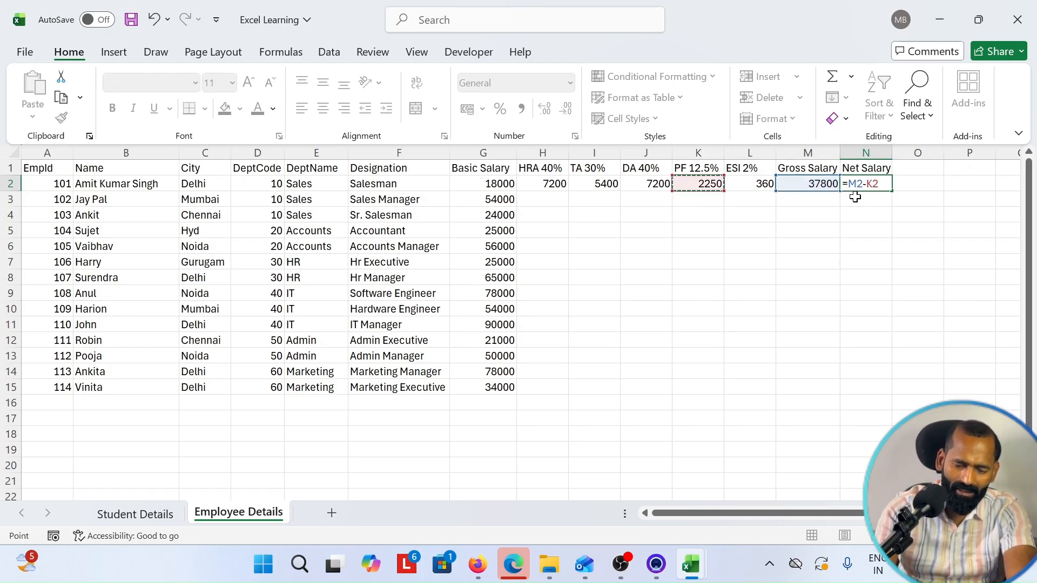
text(-)
key(Left)
key(Left)
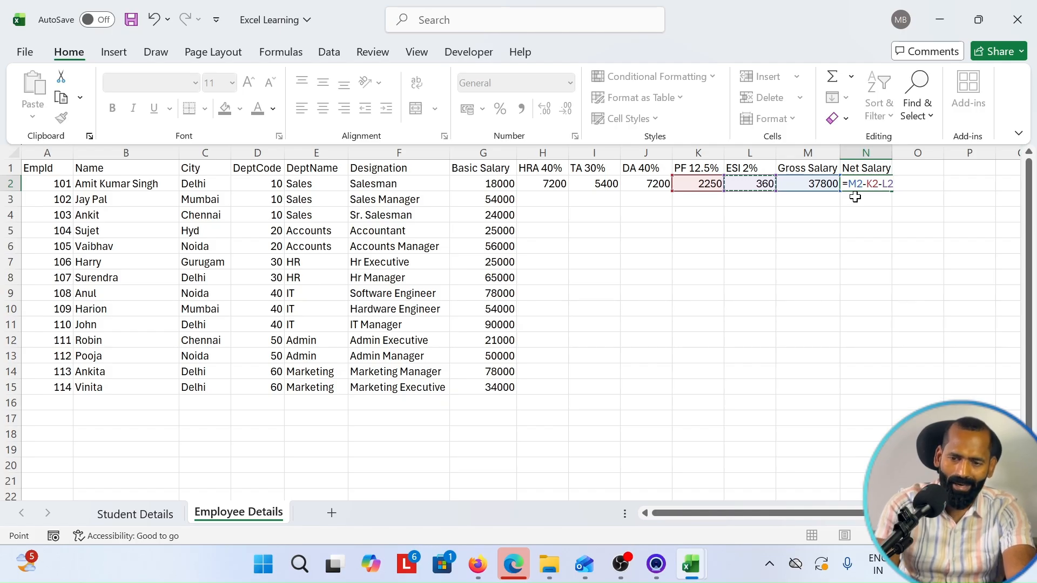
key(Return)
- Select the first employee's calculated cells H2 to N2 and extend the selection into row 3
key(Up)
key(Left)
key(Left)
key(Left)
key(Left)
key(Left)
key(Left)
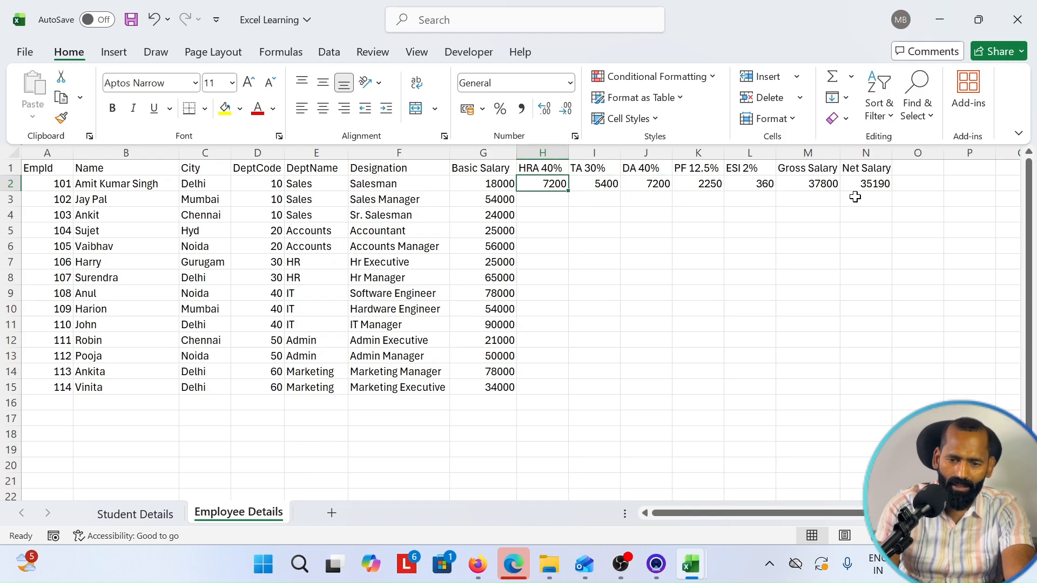
key(shift+Right)
key(shift+Right)
key(shift+Right)
key(shift+Right)
key(shift+Right)
key(shift+Right)
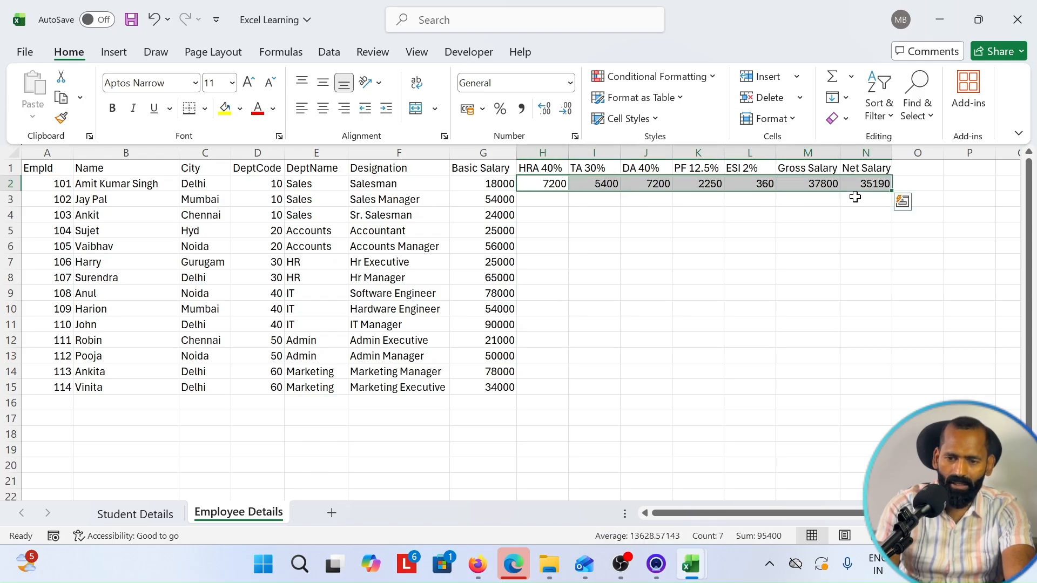
key(Down)
key(Up)
key(shift+Right)
key(shift+Right)
key(shift+Right)
key(shift+Right)
key(shift+Right)
key(shift+Right)
key(shift+Down)
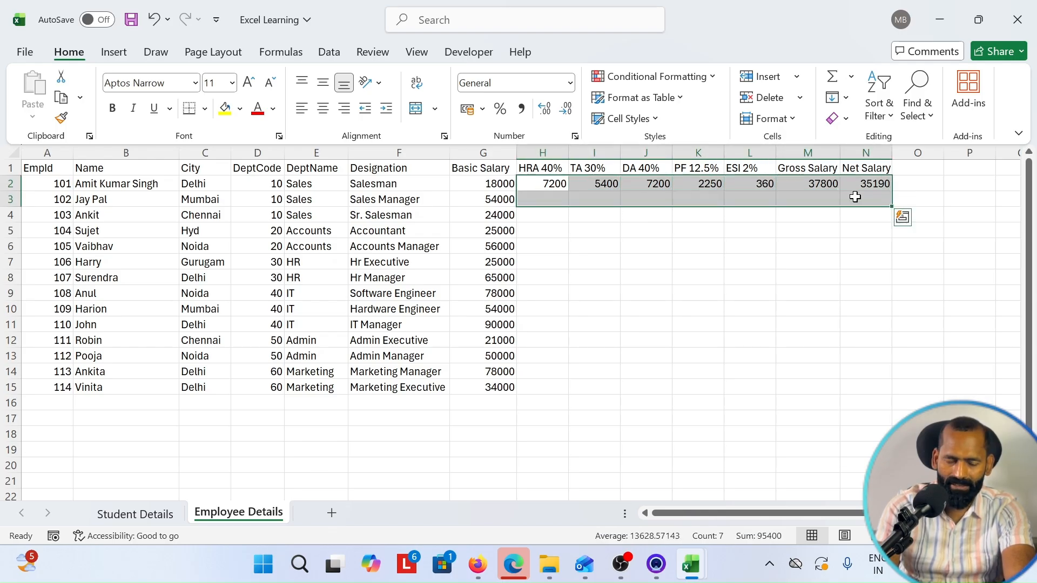
key(Up)
key(Left)
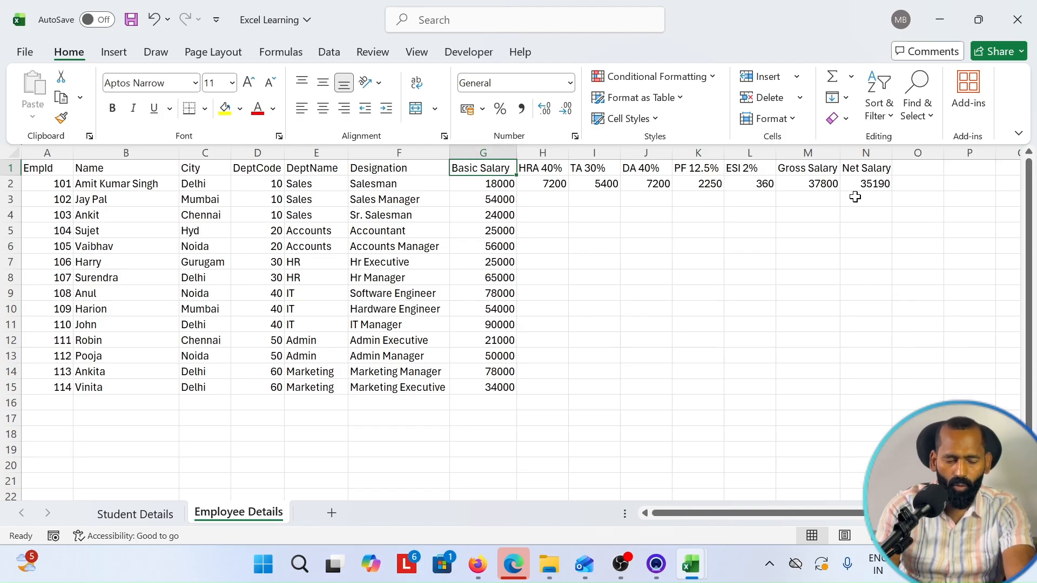
key(Down)
key(Up)
key(ctrl+Down)
key(Up)
key(ctrl+Up)
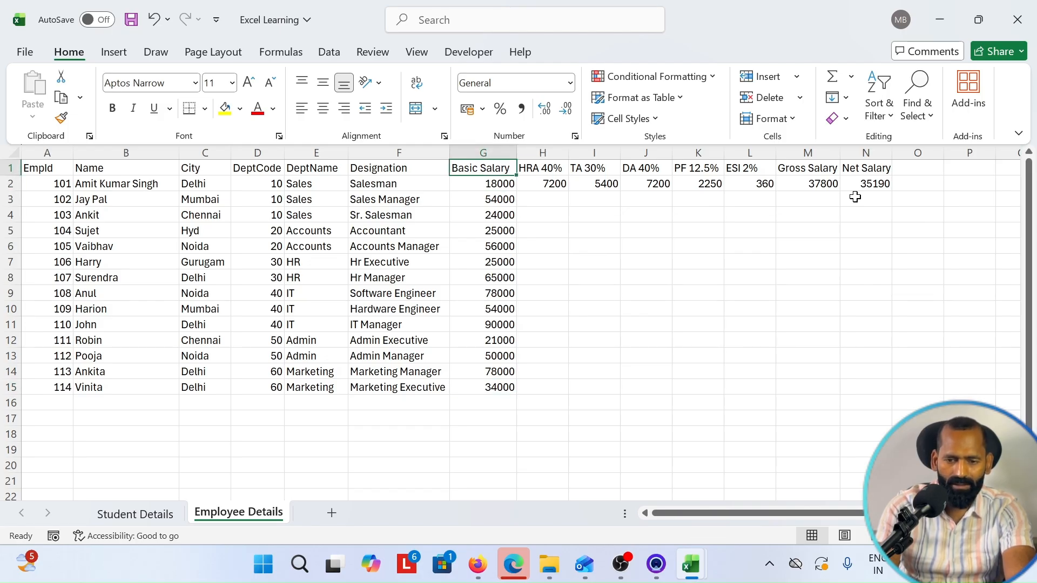
key(ctrl+Down)
key(Down)
key(Down)
key(Down)
key(Down)
key(Down)
key(Down)
key(Down)
key(Down)
key(Down)
key(Down)
key(Down)
key(Down)
key(Down)
key(Down)
key(Down)
key(Down)
key(Down)
key(Down)
key(ctrl+Up)
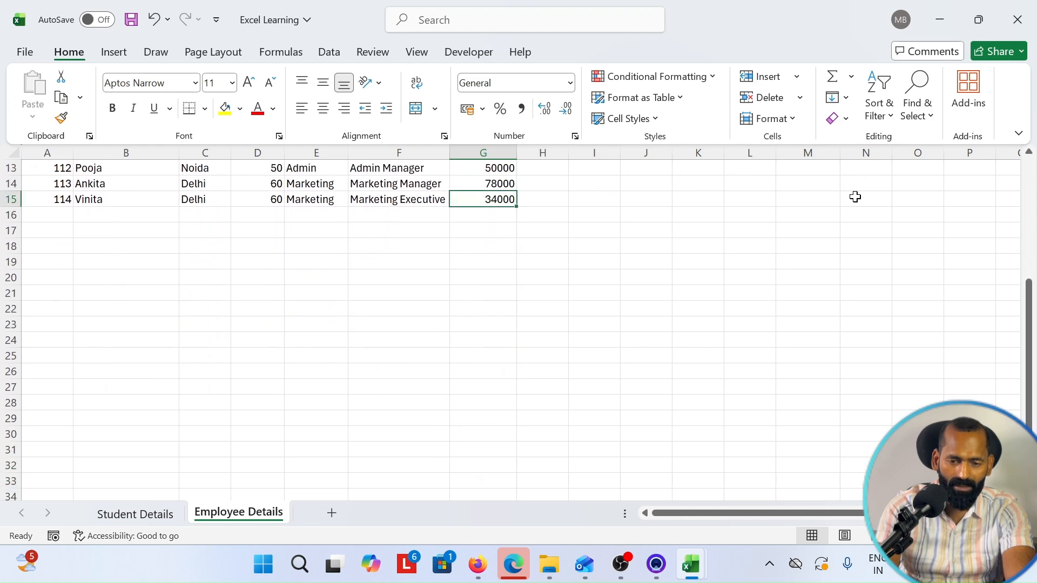
key(ctrl+Up)
- Try filling the row 2 formulas down through H2:N15, selecting the range from row 15 upward, and undo the fill
key(ctrl+Down)
key(Right)
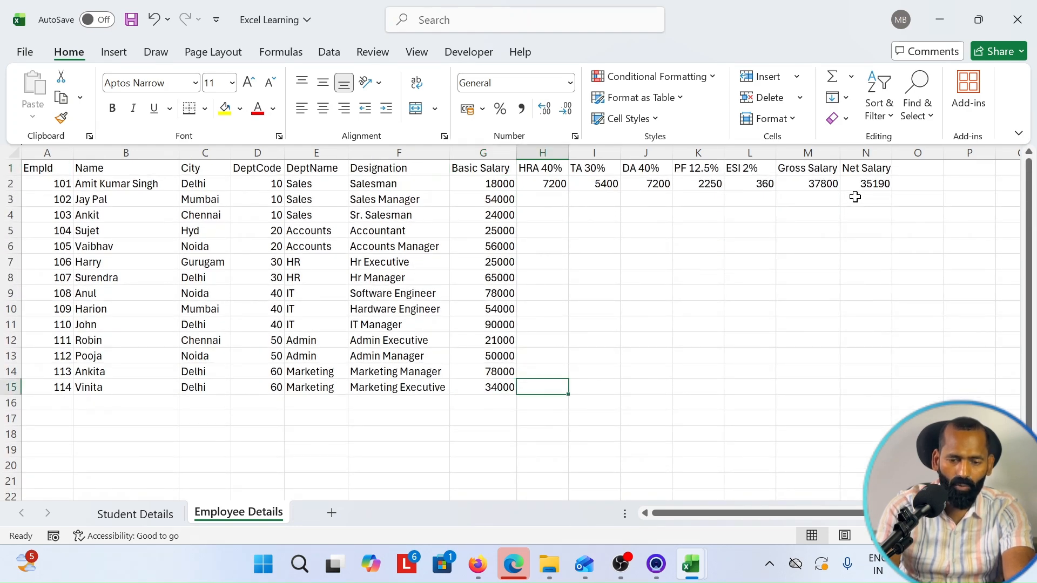
key(shift+Right)
key(shift+Right)
key(shift+Right)
key(shift+Right)
key(shift+Right)
key(shift+Right)
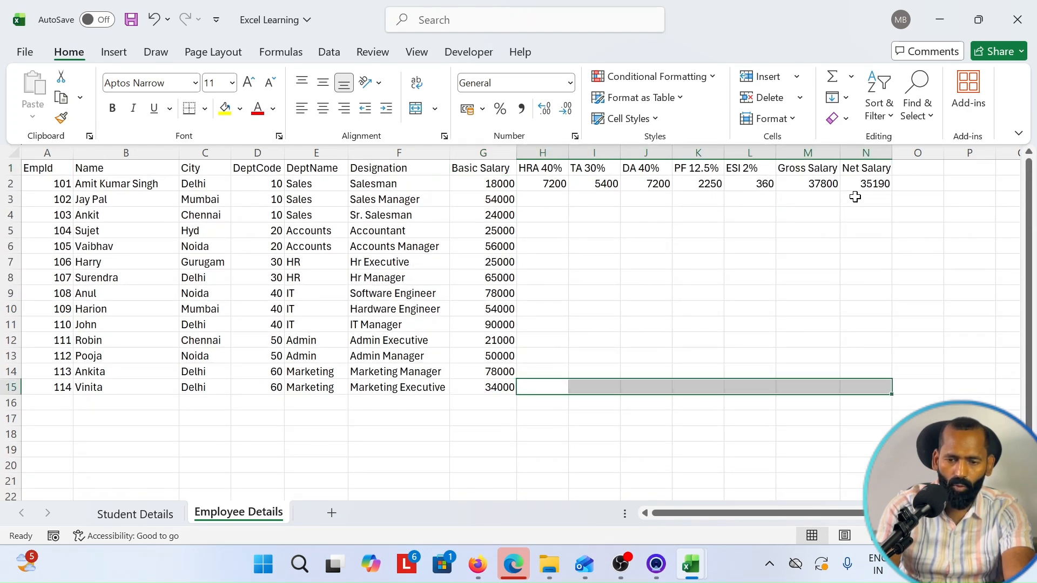
key(ctrl+shift+Up)
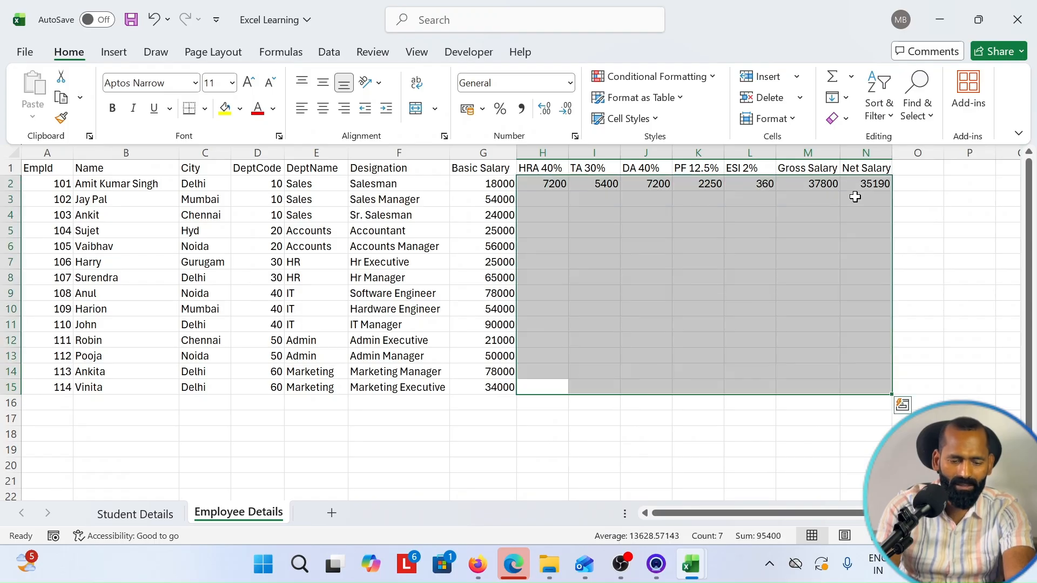
key(ctrl+d)
key(ctrl+z)
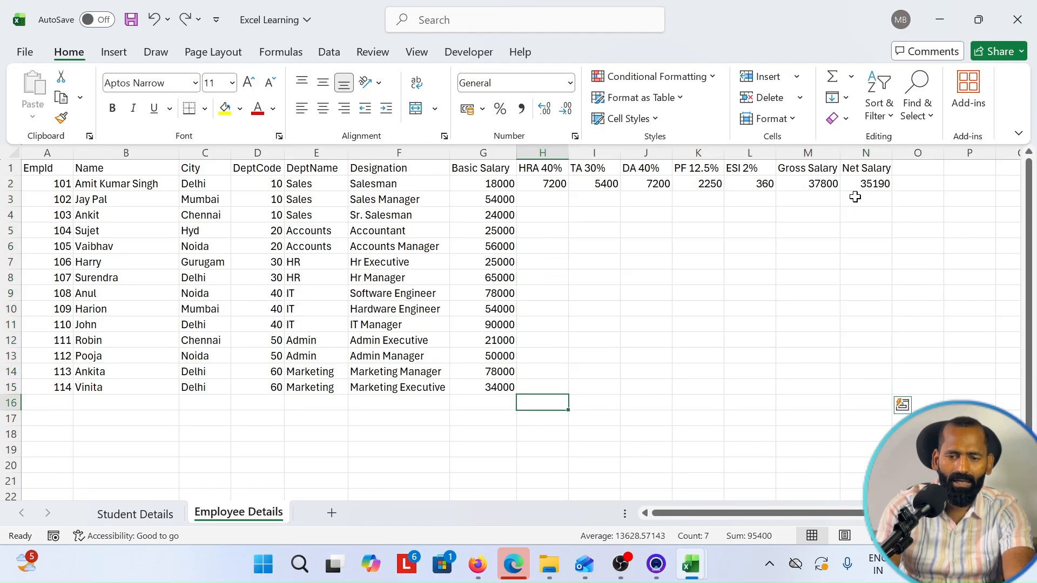
- Fill the first employee's formulas in H2:N2 down to row 15 for all employees
key(ctrl+Up)
key(ctrl+Up)
key(Down)
key(shift+Right)
key(shift+Right)
key(shift+Right)
key(shift+Right)
key(shift+Right)
key(shift+Right)
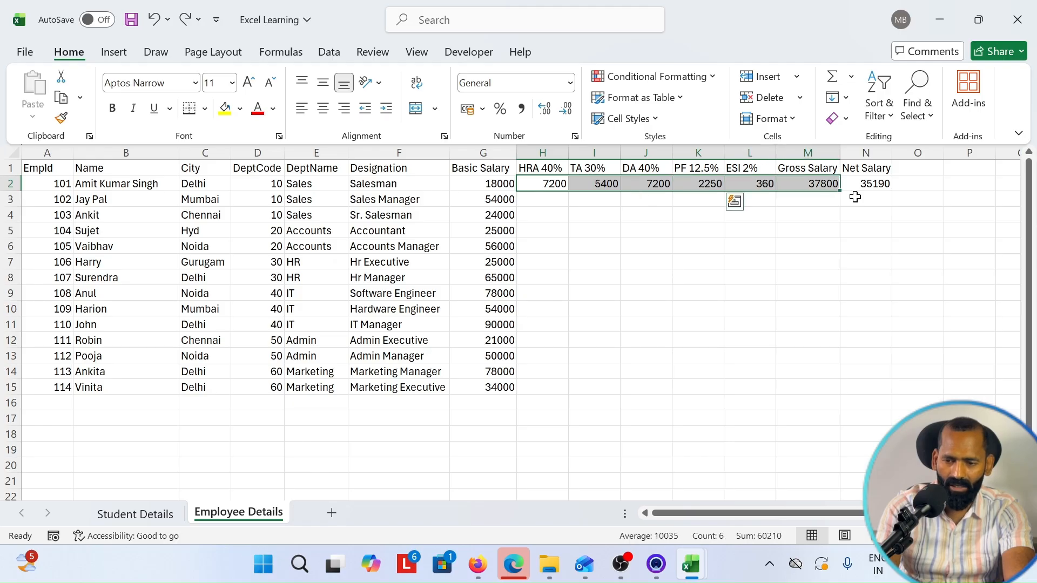
key(shift+Down)
key(shift+Down)
key(shift+Down)
key(shift+Down)
key(shift+Down)
key(shift+Down)
key(shift+Down)
key(shift+Down)
key(shift+Down)
key(shift+Down)
key(shift+Down)
key(shift+Down)
key(shift+Down)
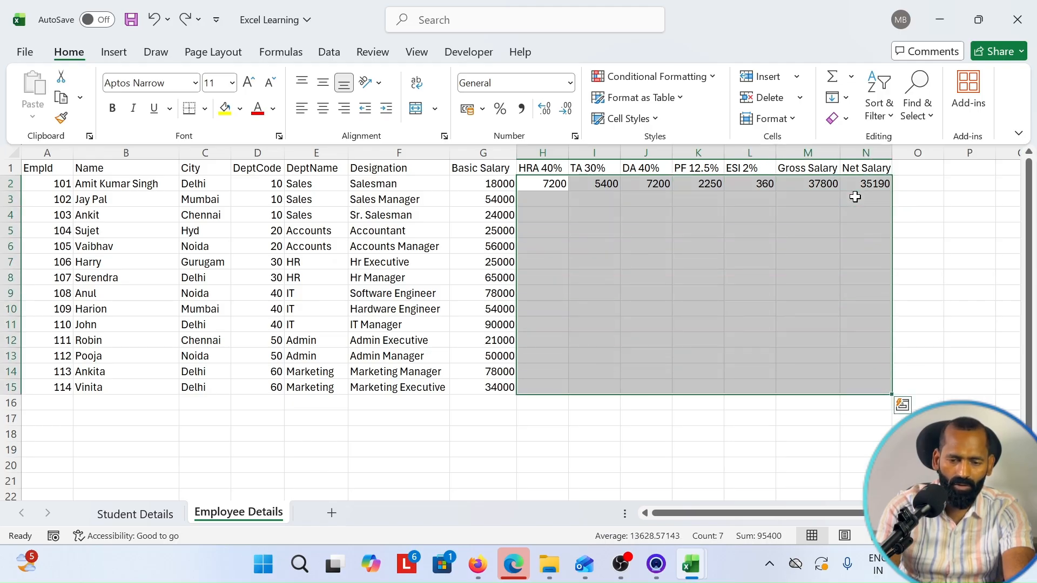
key(ctrl+d)
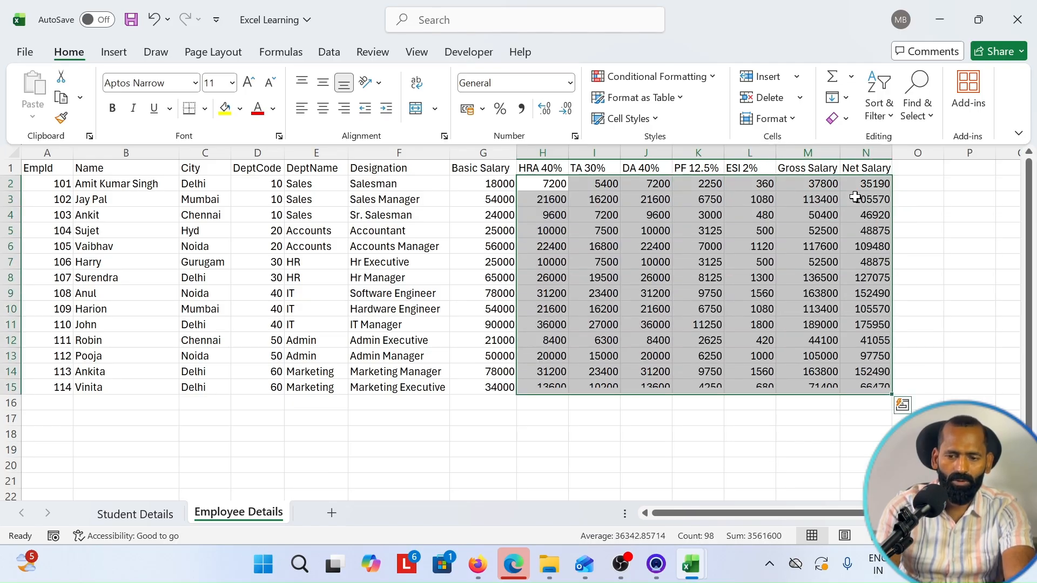
- Format the header cells A1:G1, EmpId to Basic Salary, with a dark blue fill and white font
key(ctrl+Home)
key(shift+Right)
key(shift+Right)
key(shift+Right)
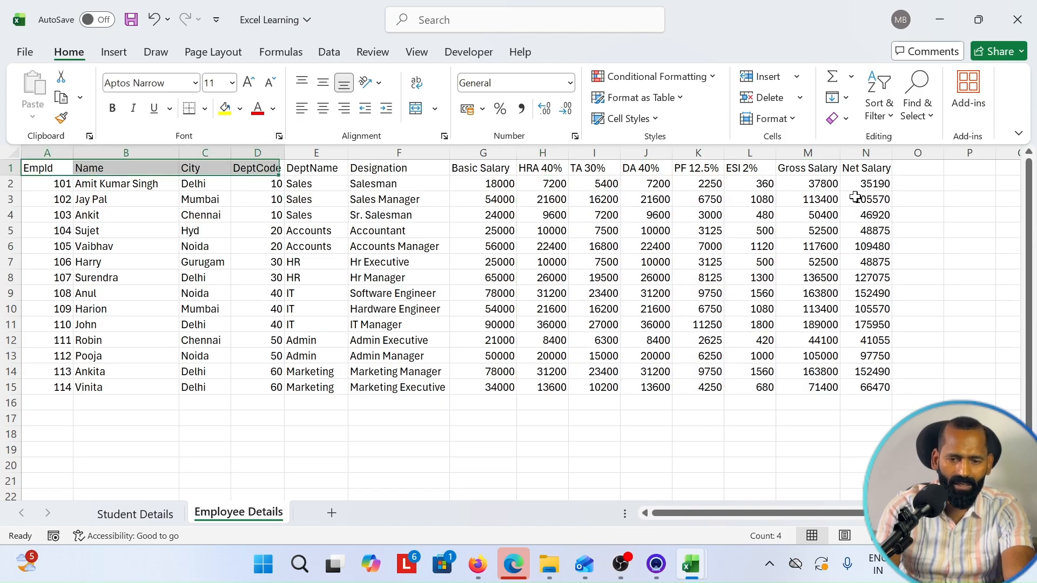
key(shift+Right)
key(shift+Right)
key(shift+Right)
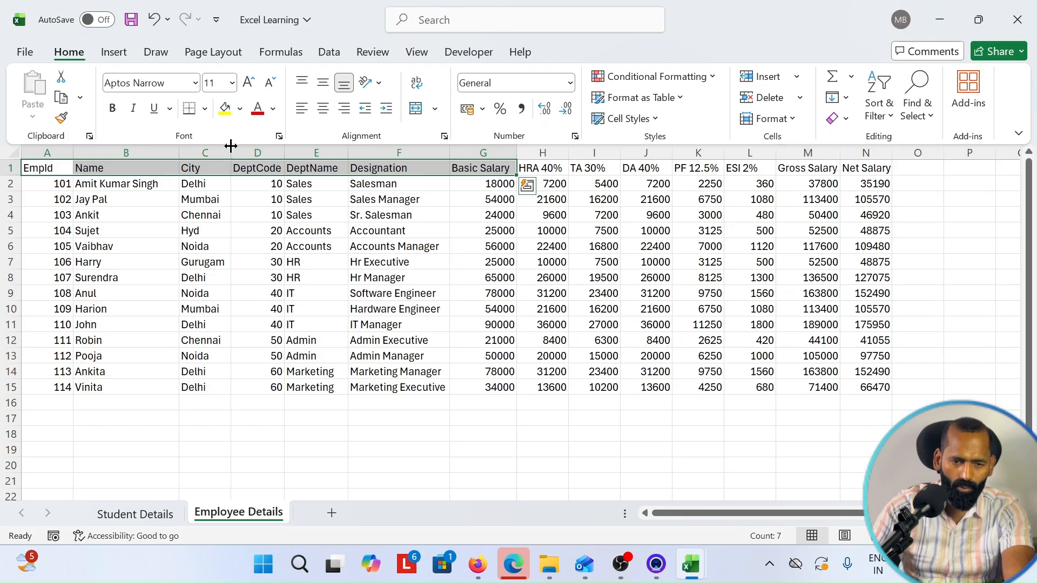
click(239, 109)
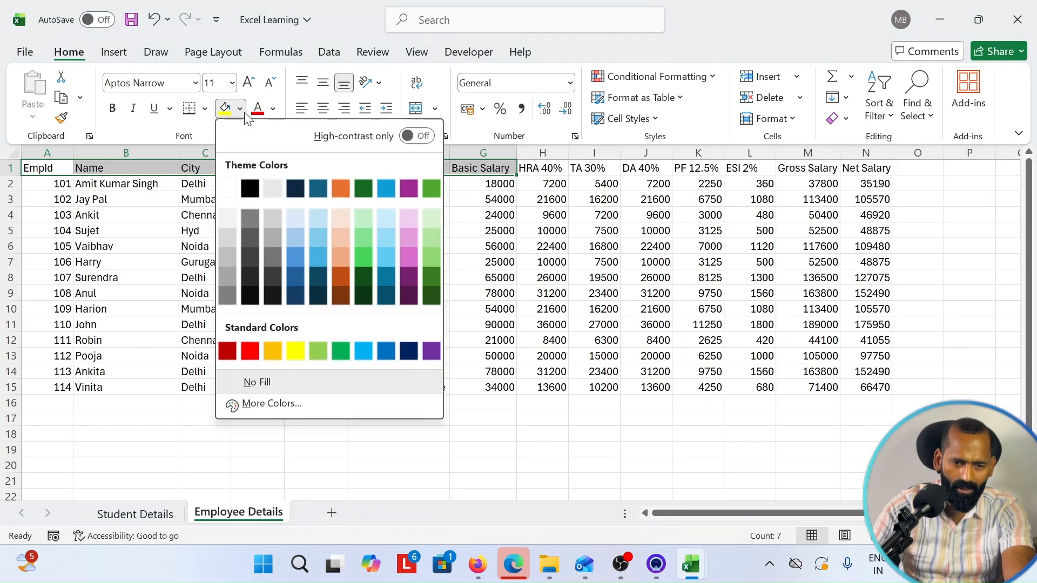
click(293, 276)
click(273, 108)
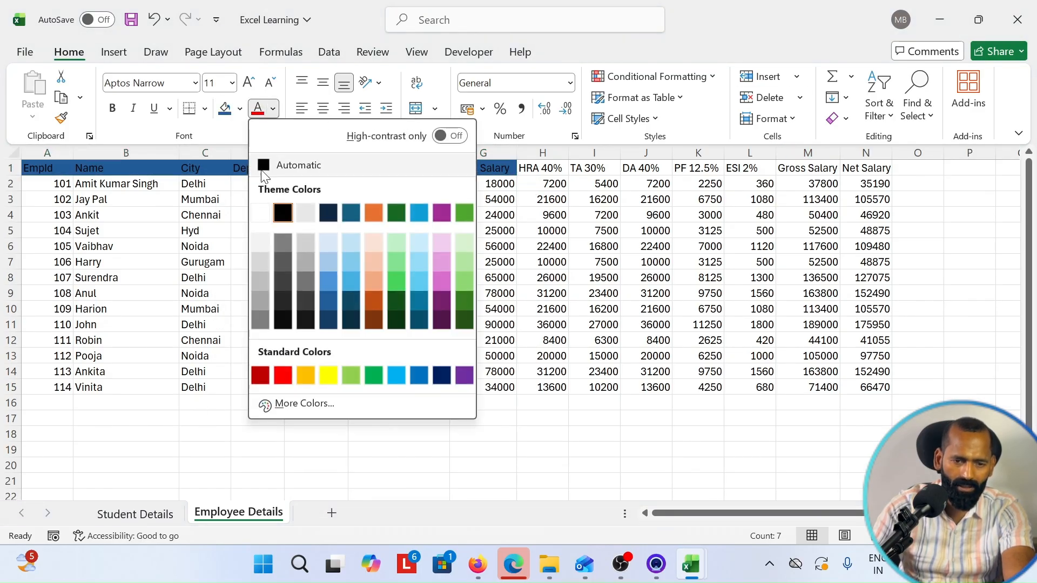
click(255, 218)
- Fill the calculated-column headers H1:N1, HRA 40% to Net Salary, with yellow
drag(545, 169, 869, 169)
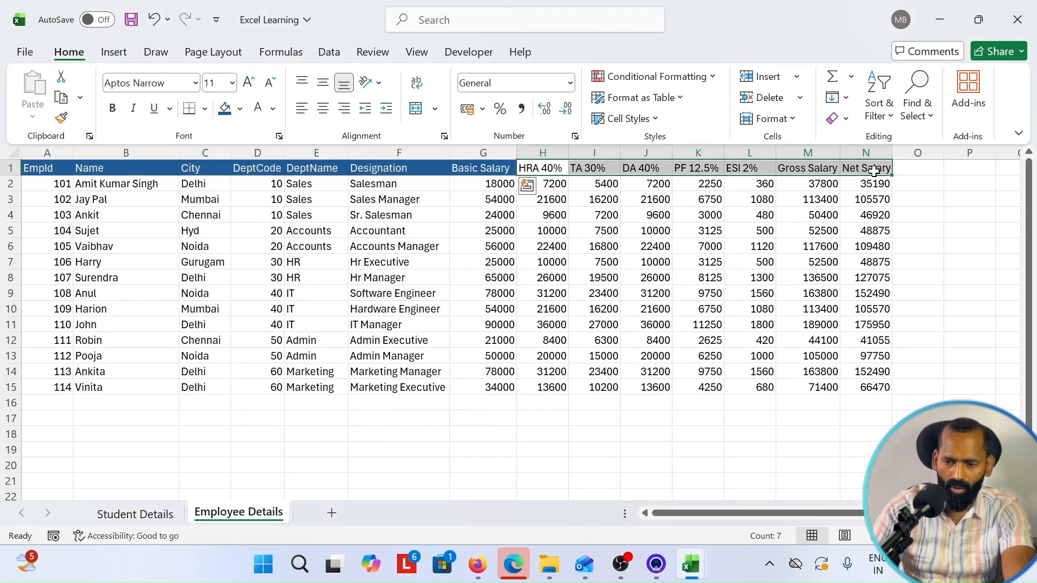
click(240, 110)
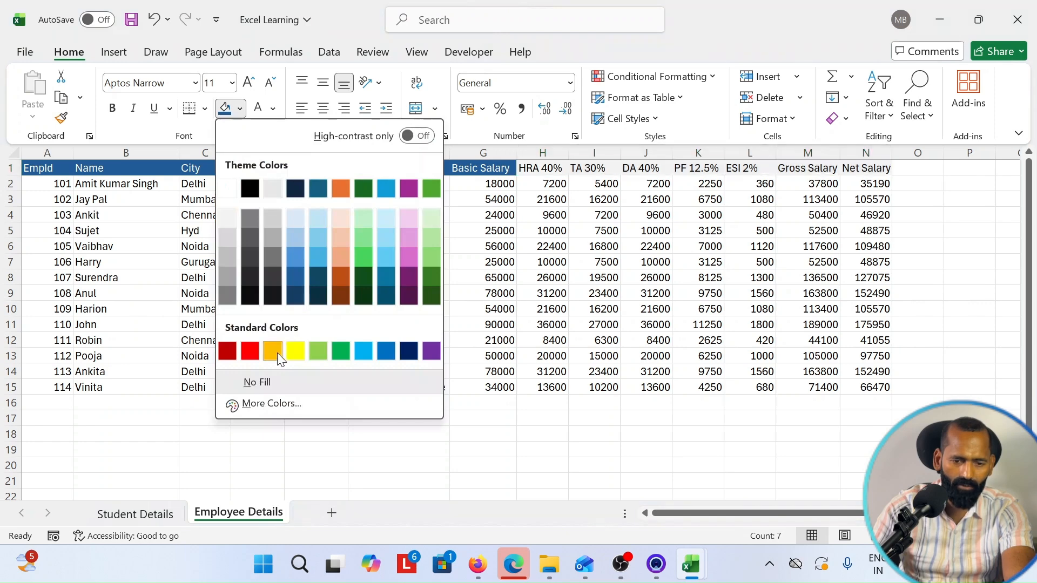
click(296, 351)
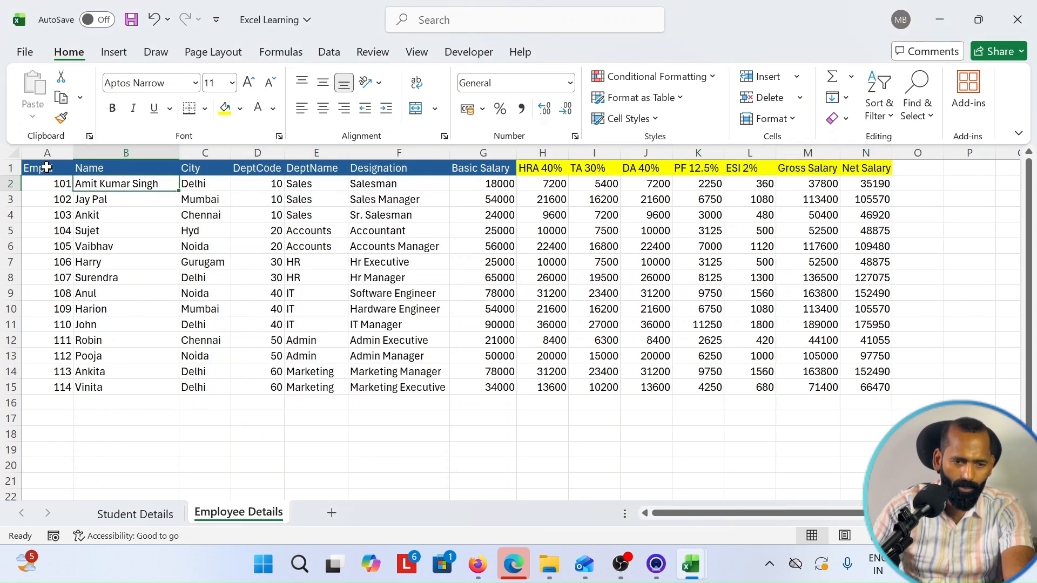
- Apply all borders to the whole employee table A1:N15 and center its contents horizontally
drag(46, 168, 544, 414)
key(ctrl+a)
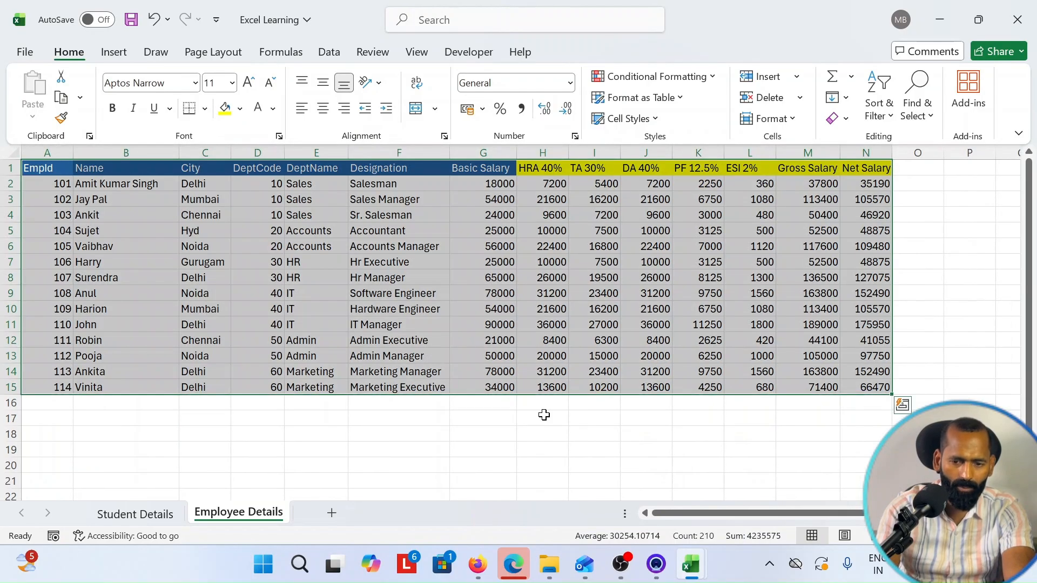
click(206, 108)
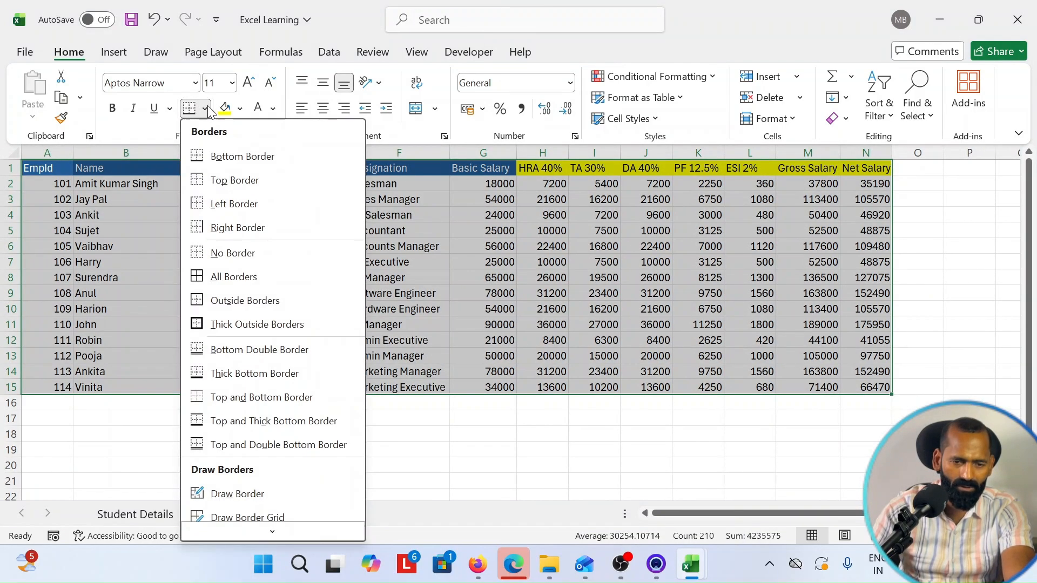
click(229, 278)
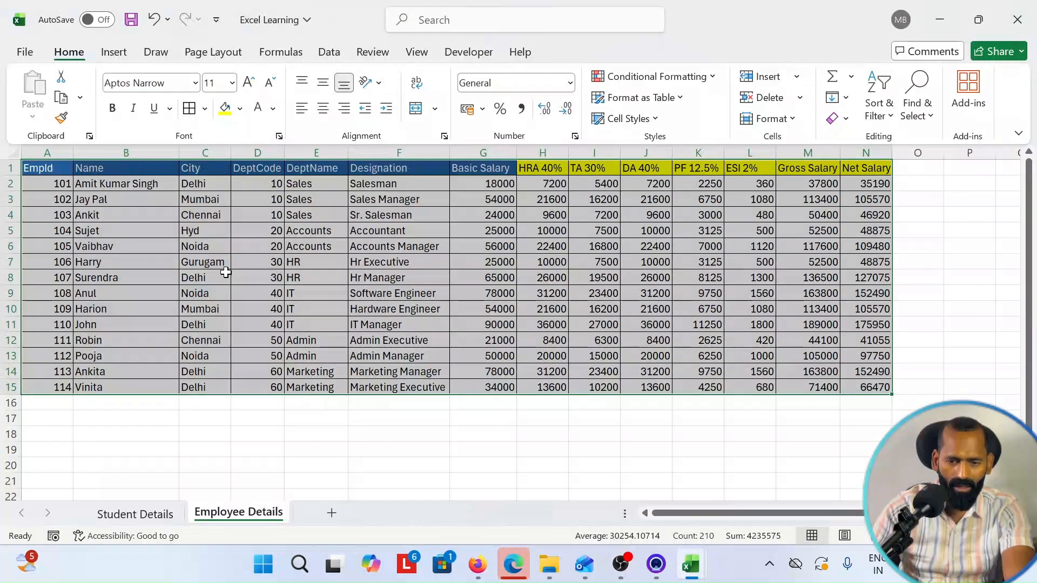
click(326, 110)
- Increase the font size of the header row A1:N1 to 16
click(146, 169)
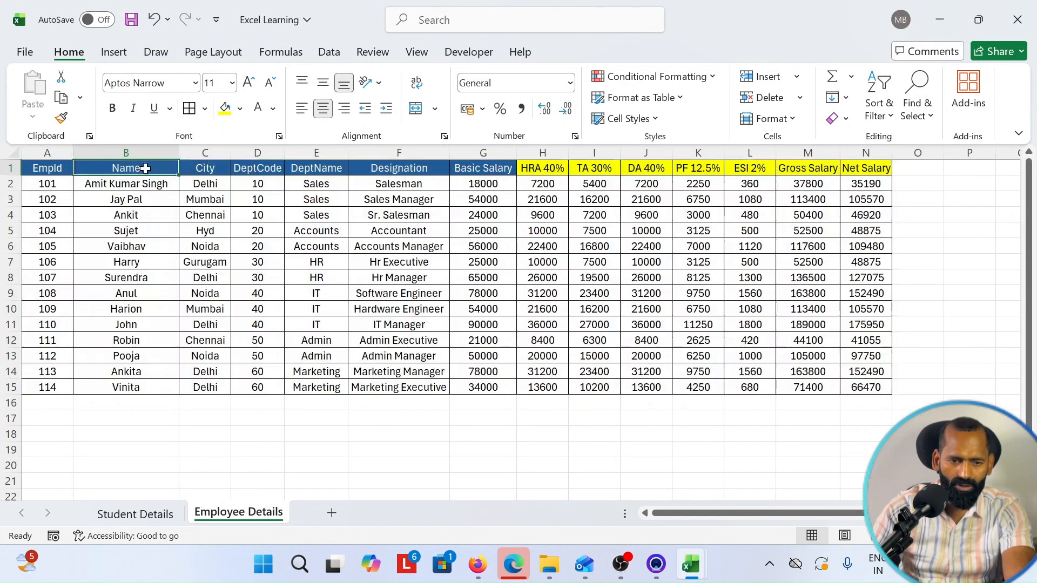
drag(34, 168, 864, 166)
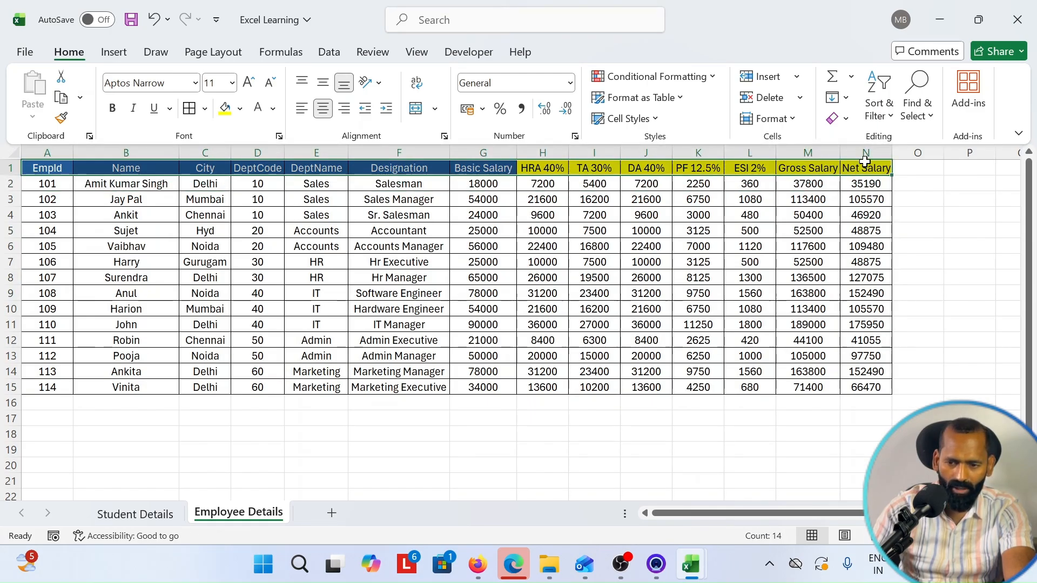
click(249, 84)
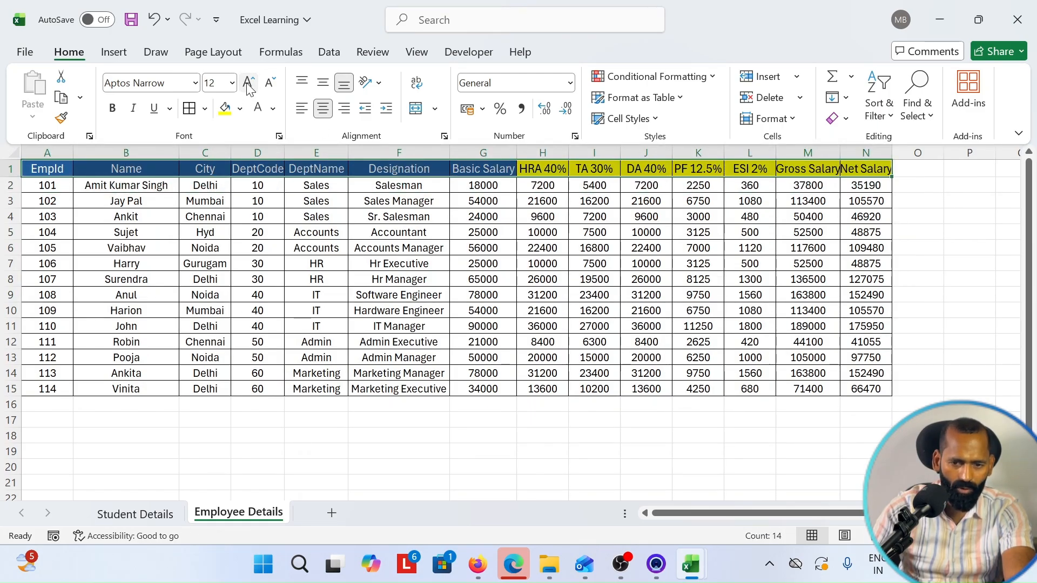
click(248, 84)
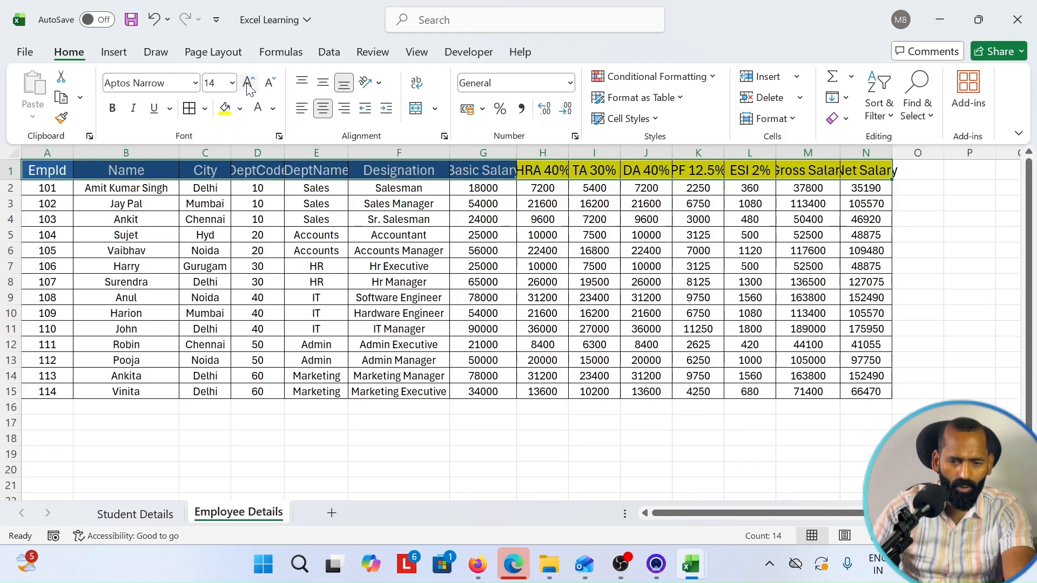
click(248, 84)
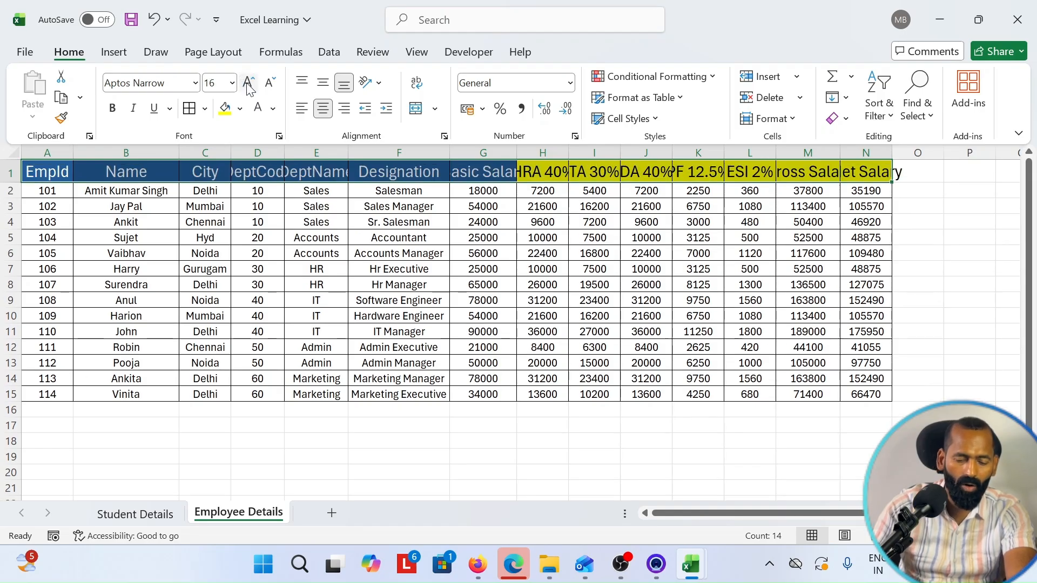
- AutoFit the column widths to the header row, and again to the contents of the whole table A1:N15
key(alt+h)
key(o)
key(i)
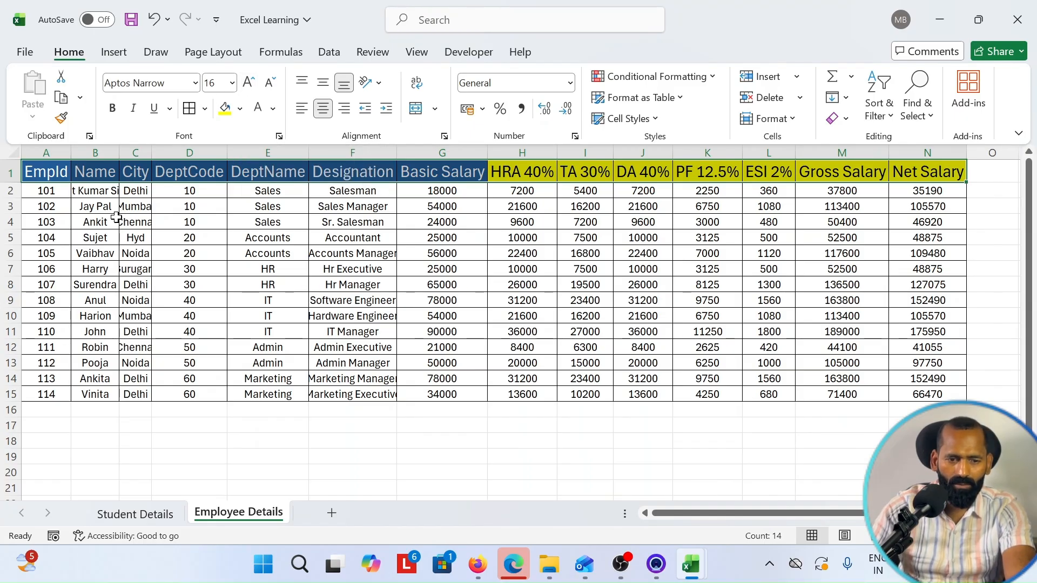
key(ctrl+a)
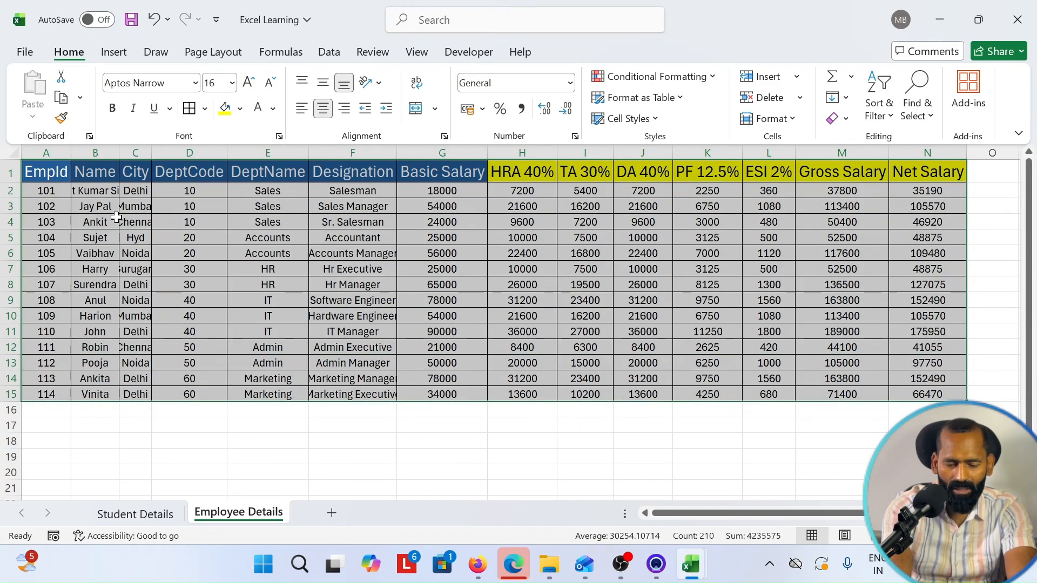
key(alt+h)
key(o)
key(i)
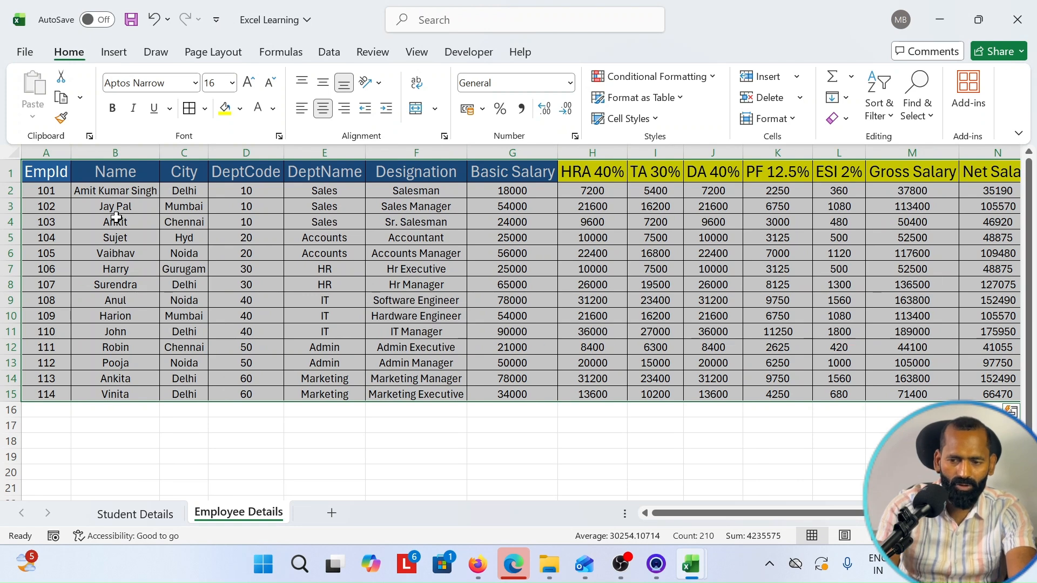
- Examine the resized columns and headers across the table from EmpId to Net Salary, and return to the EmpId header
key(Up)
key(Down)
key(Right)
key(Right)
key(Right)
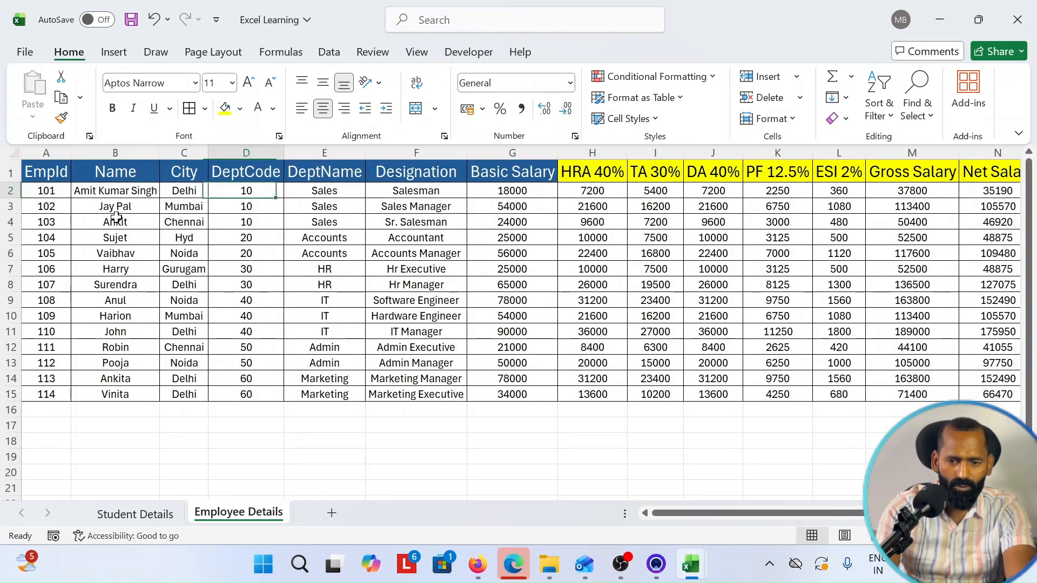
key(Right)
key(Right)
key(Up)
key(Right)
key(ctrl+Right)
key(Left)
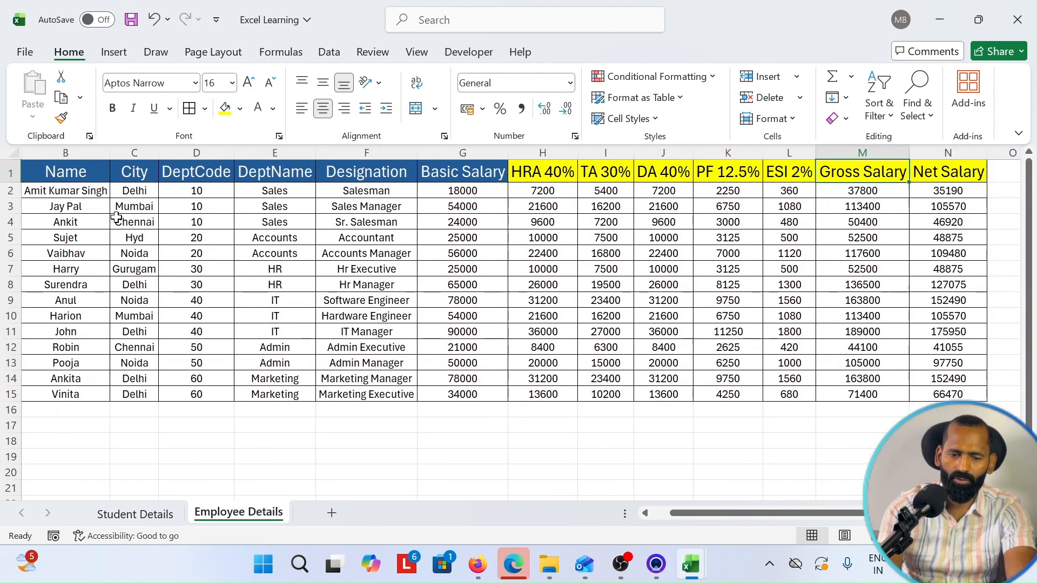
key(ctrl+Left)
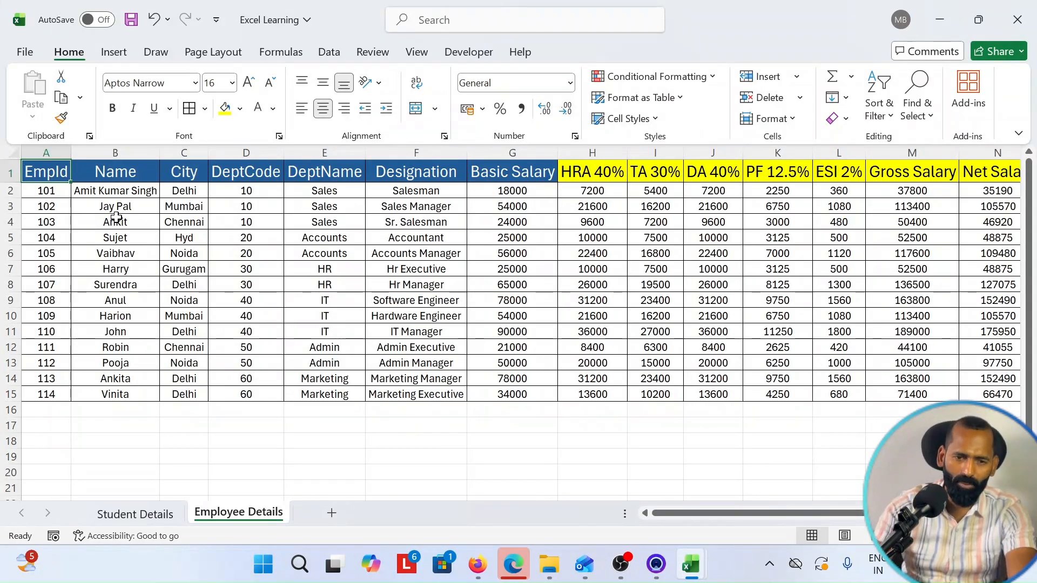
- Save the workbook and return to the EmpId header cell
key(ctrl+s)
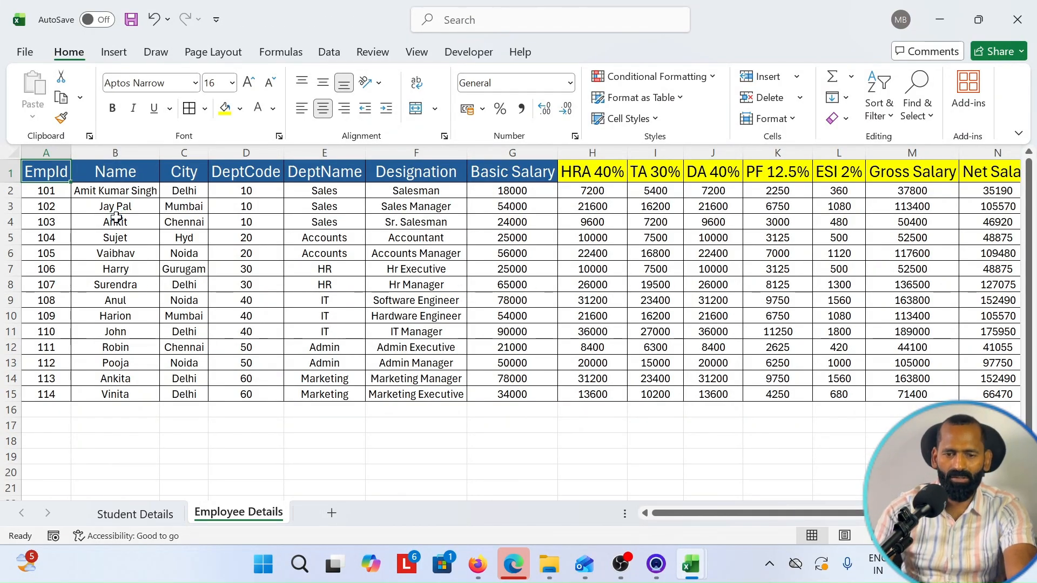
click(108, 223)
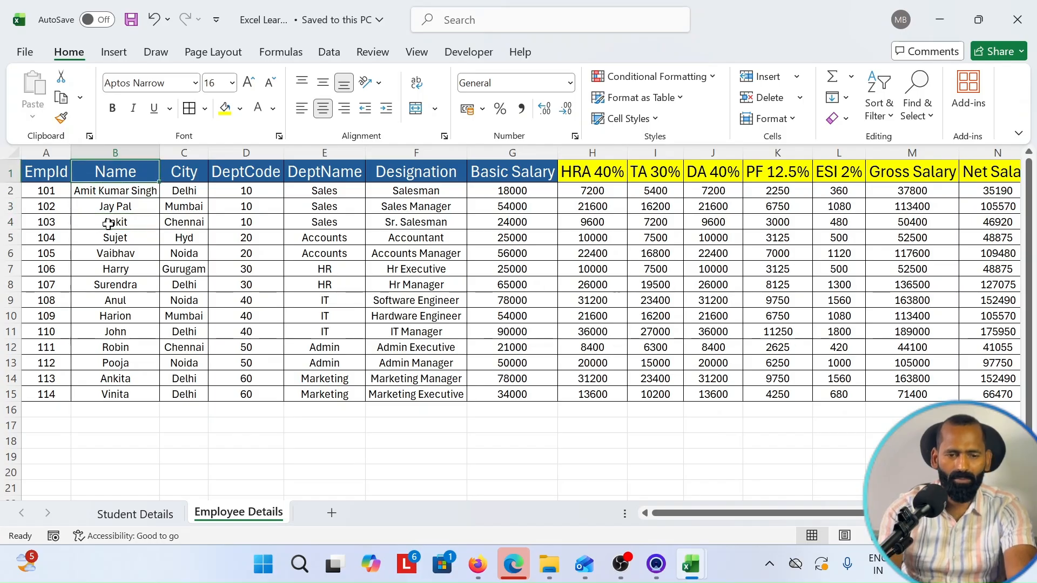
key(ctrl+Right)
key(ctrl+Left)
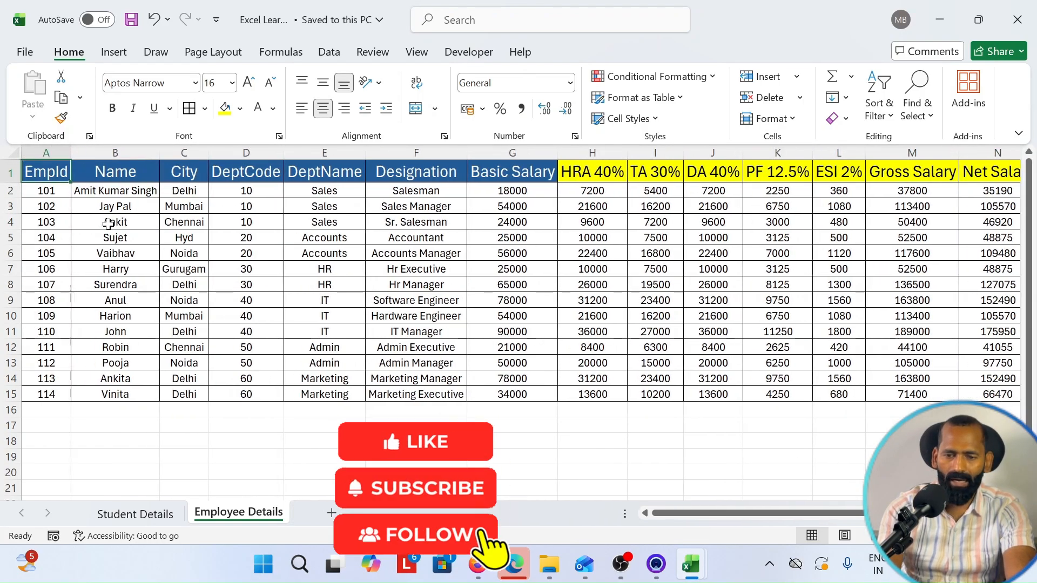